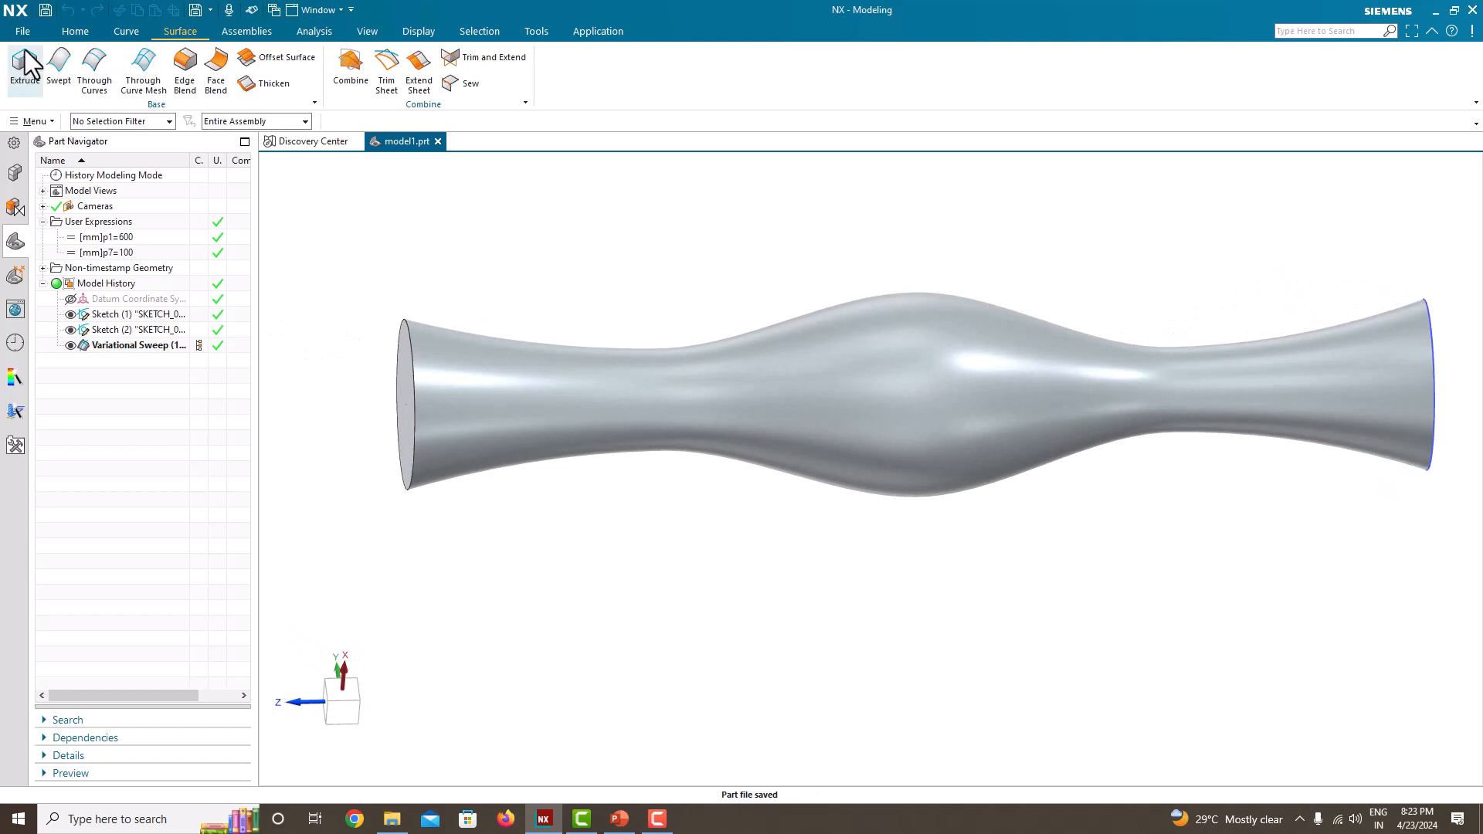
Step: Create a new part from the Model template in millimetres with the file name model2.prt
click(22, 35)
click(28, 54)
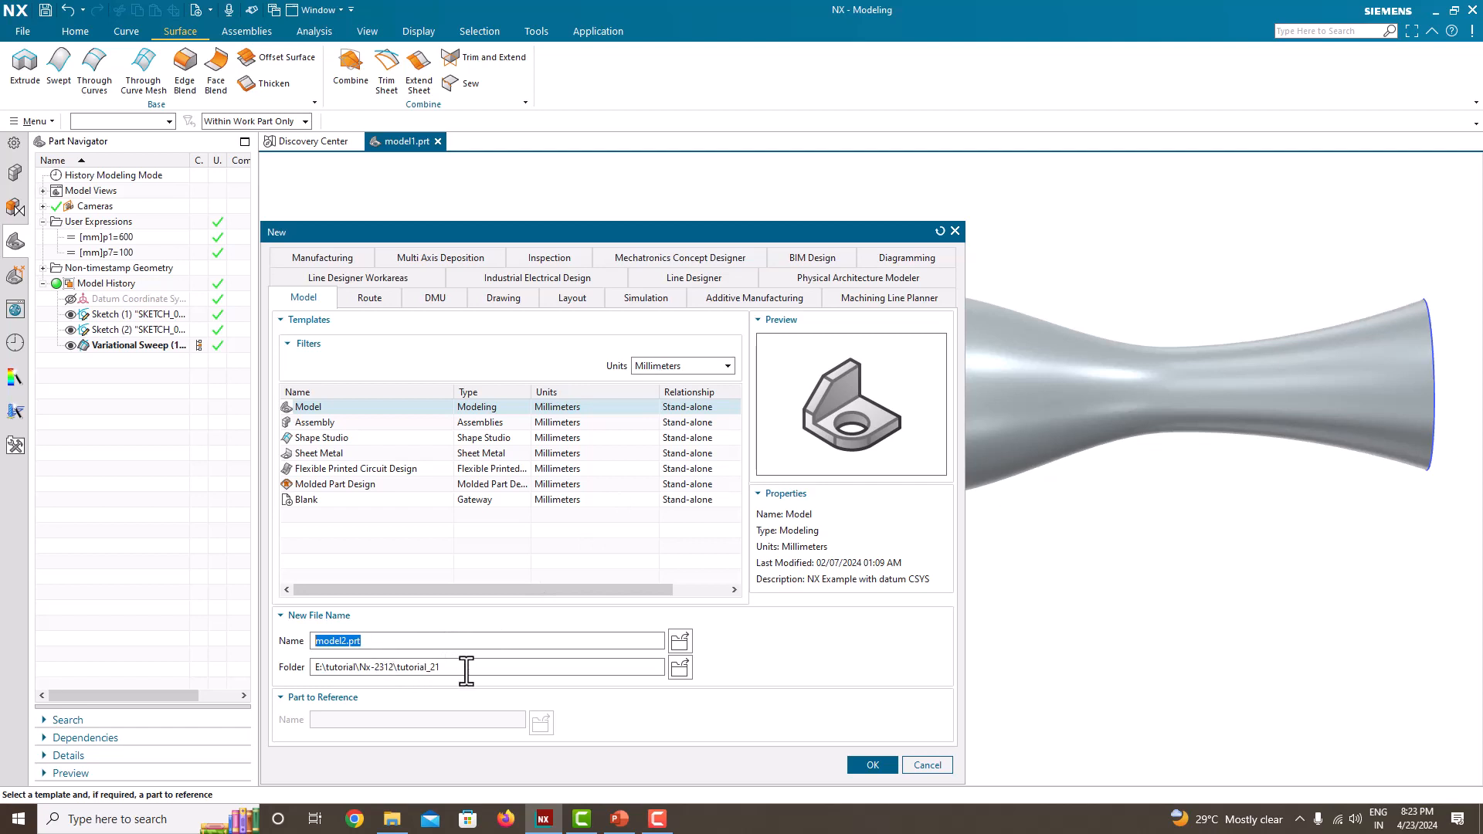
click(869, 763)
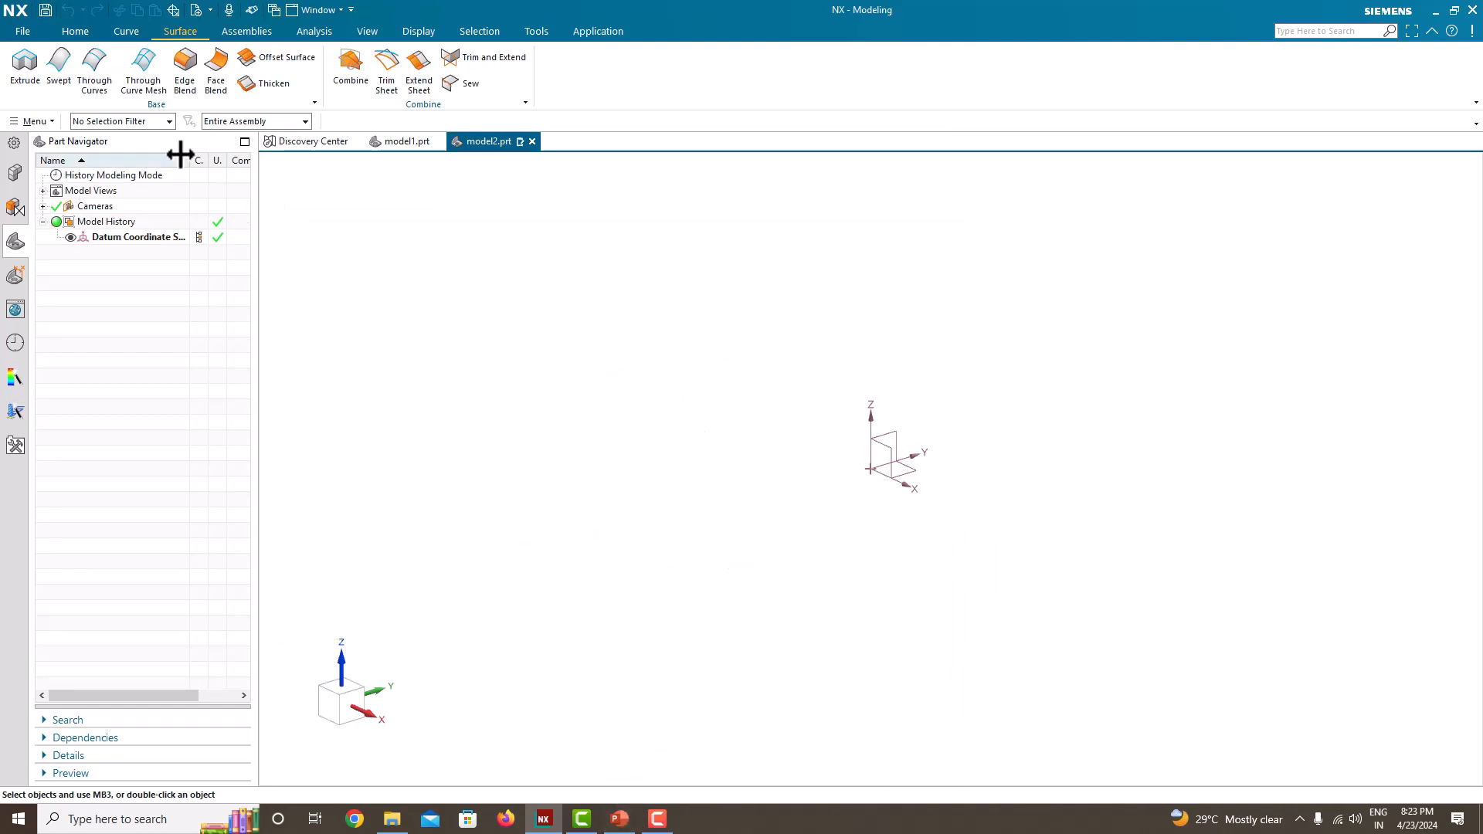
Step: Start a new On Plane sketch on the Front principal plane
click(31, 33)
click(71, 32)
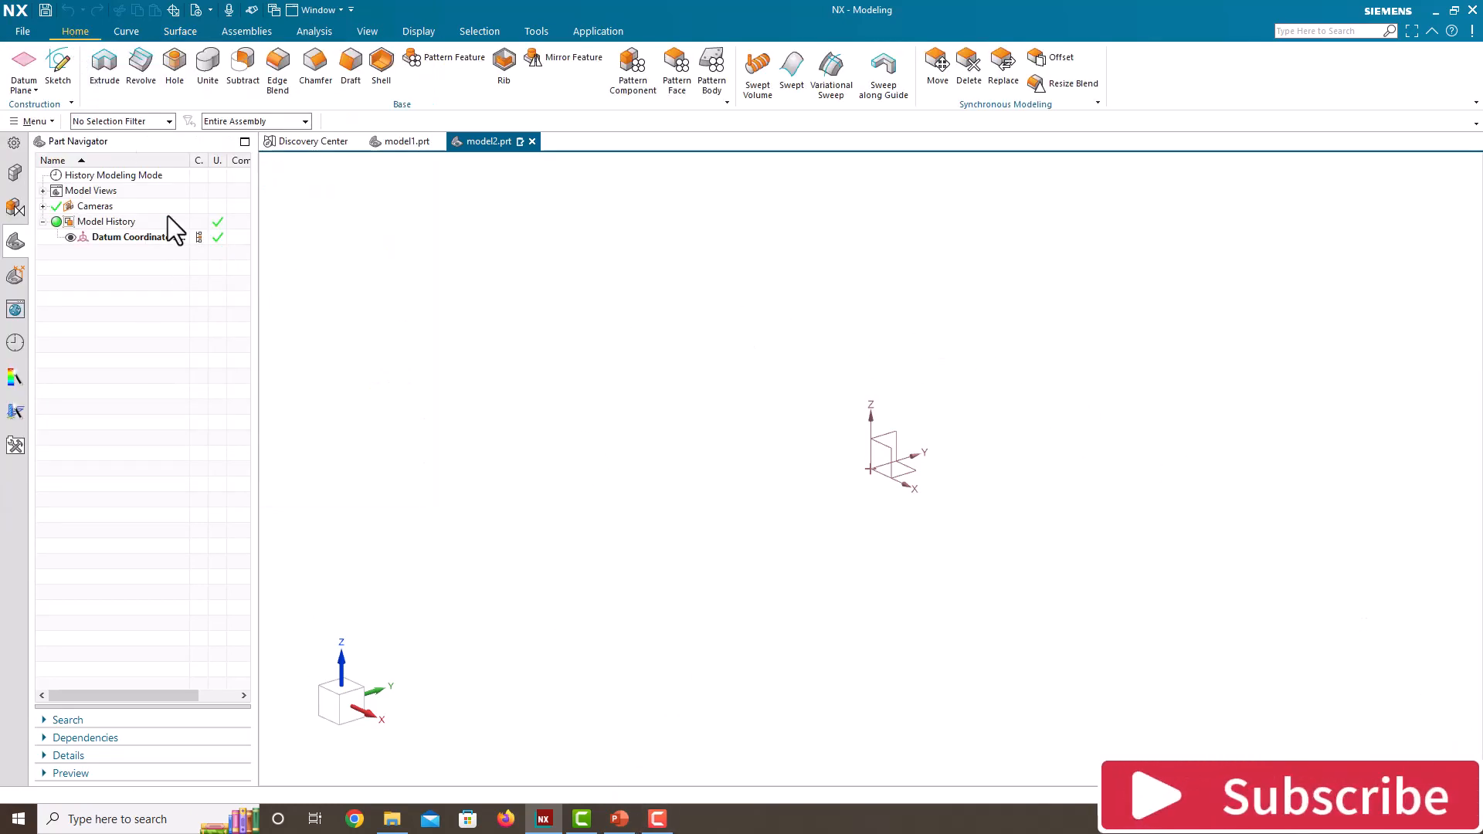
click(68, 62)
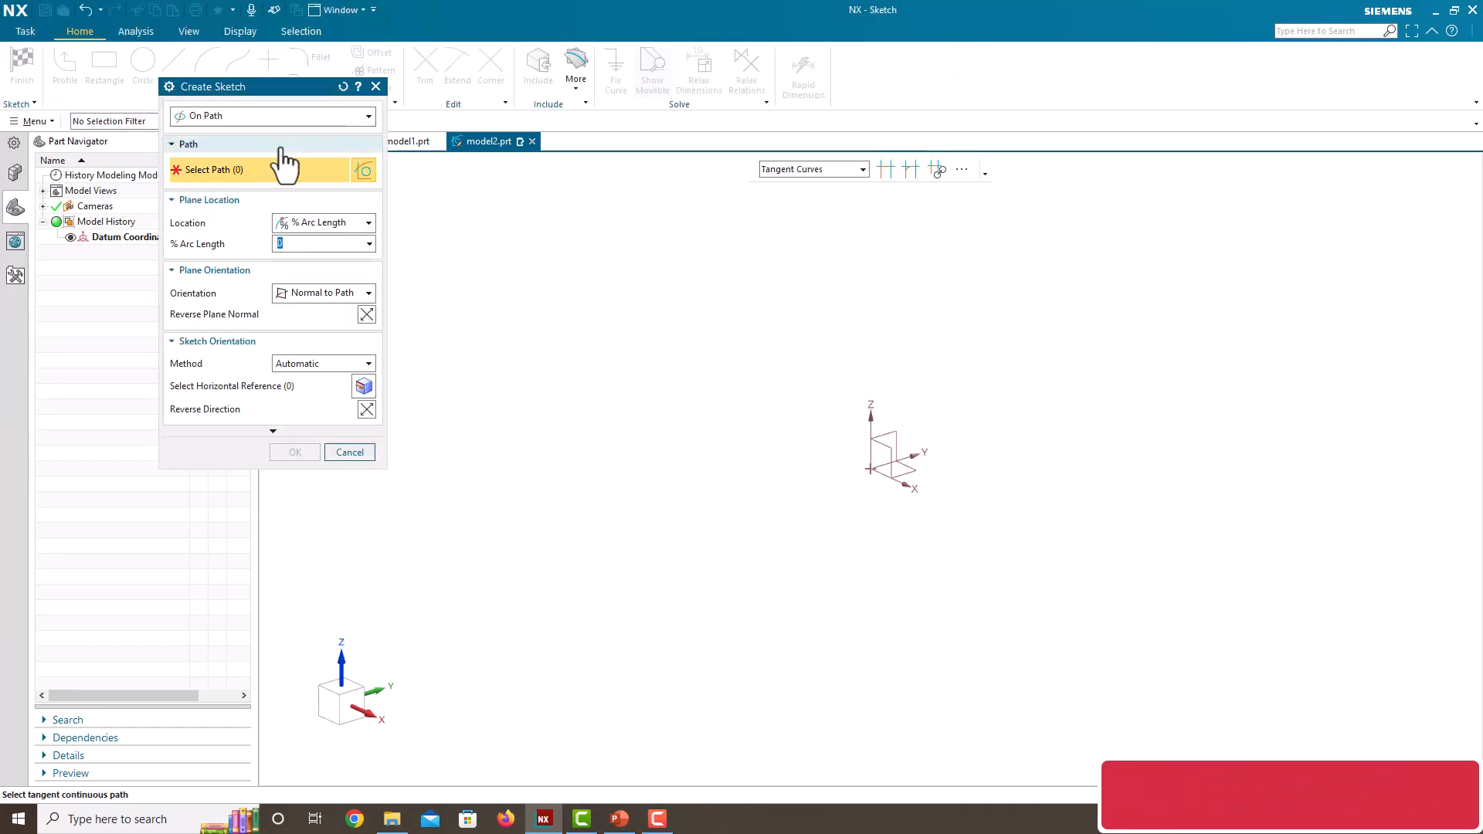
click(261, 117)
click(256, 136)
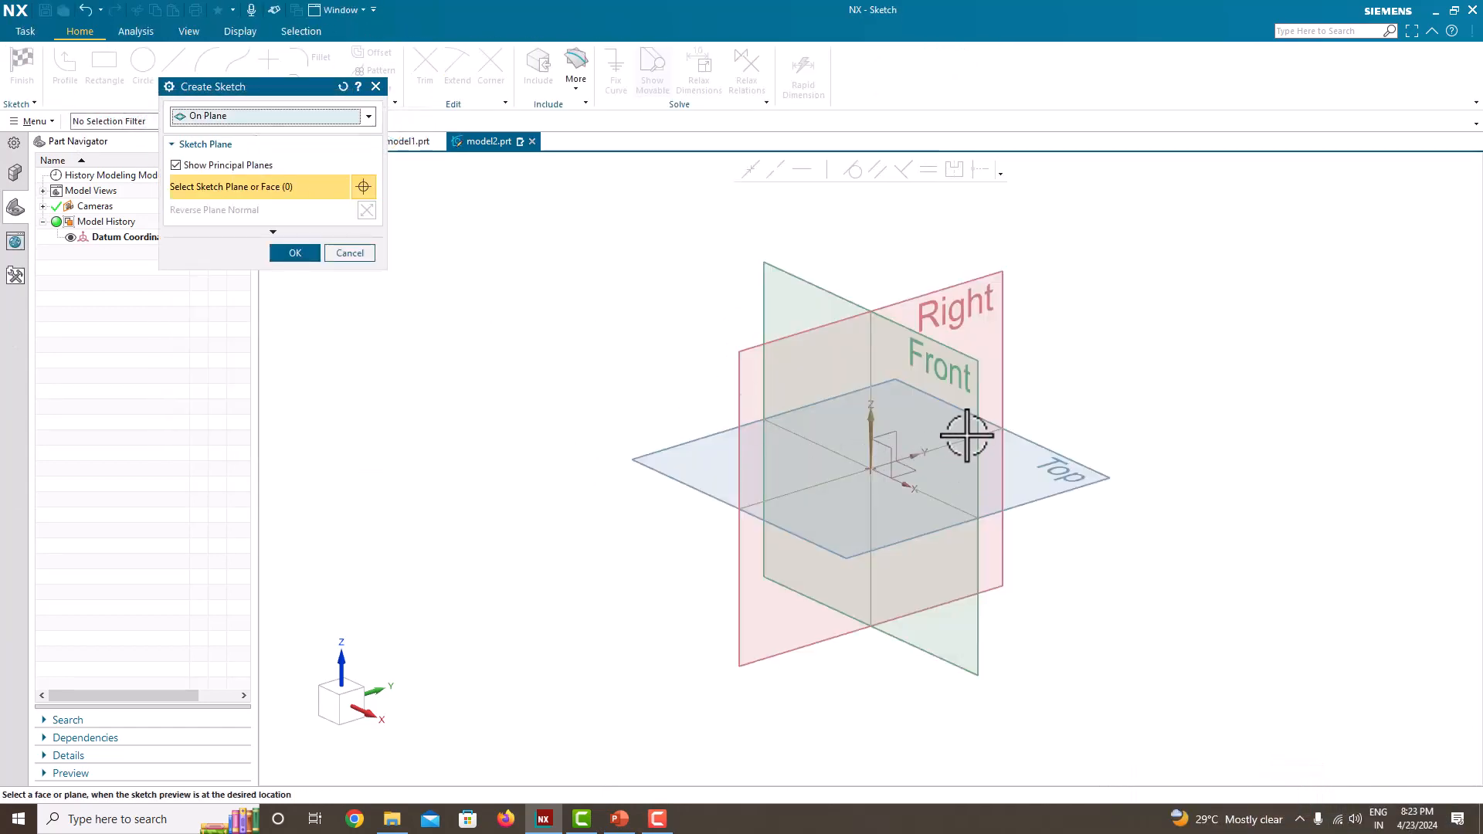
click(981, 371)
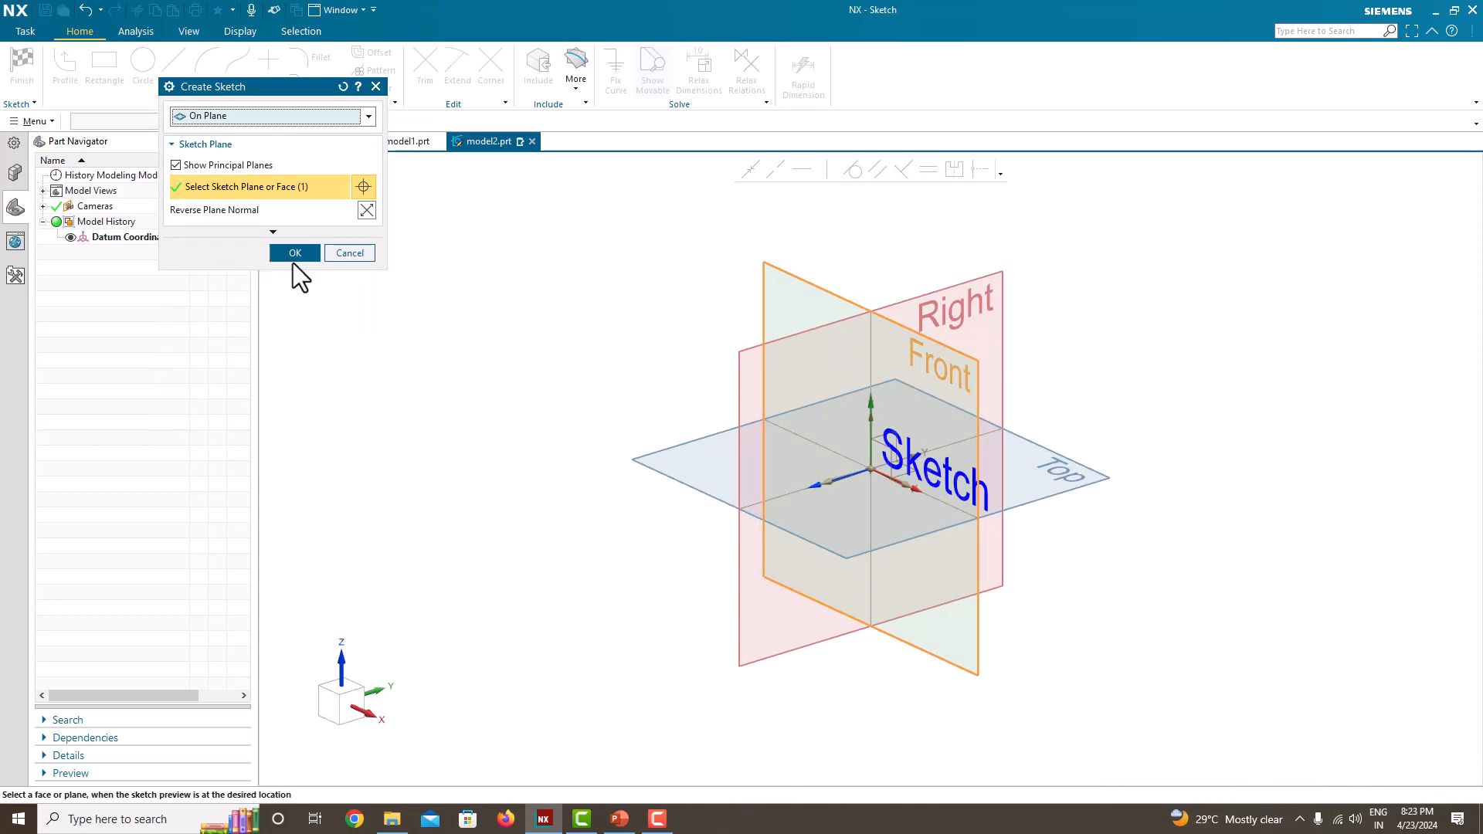
click(295, 258)
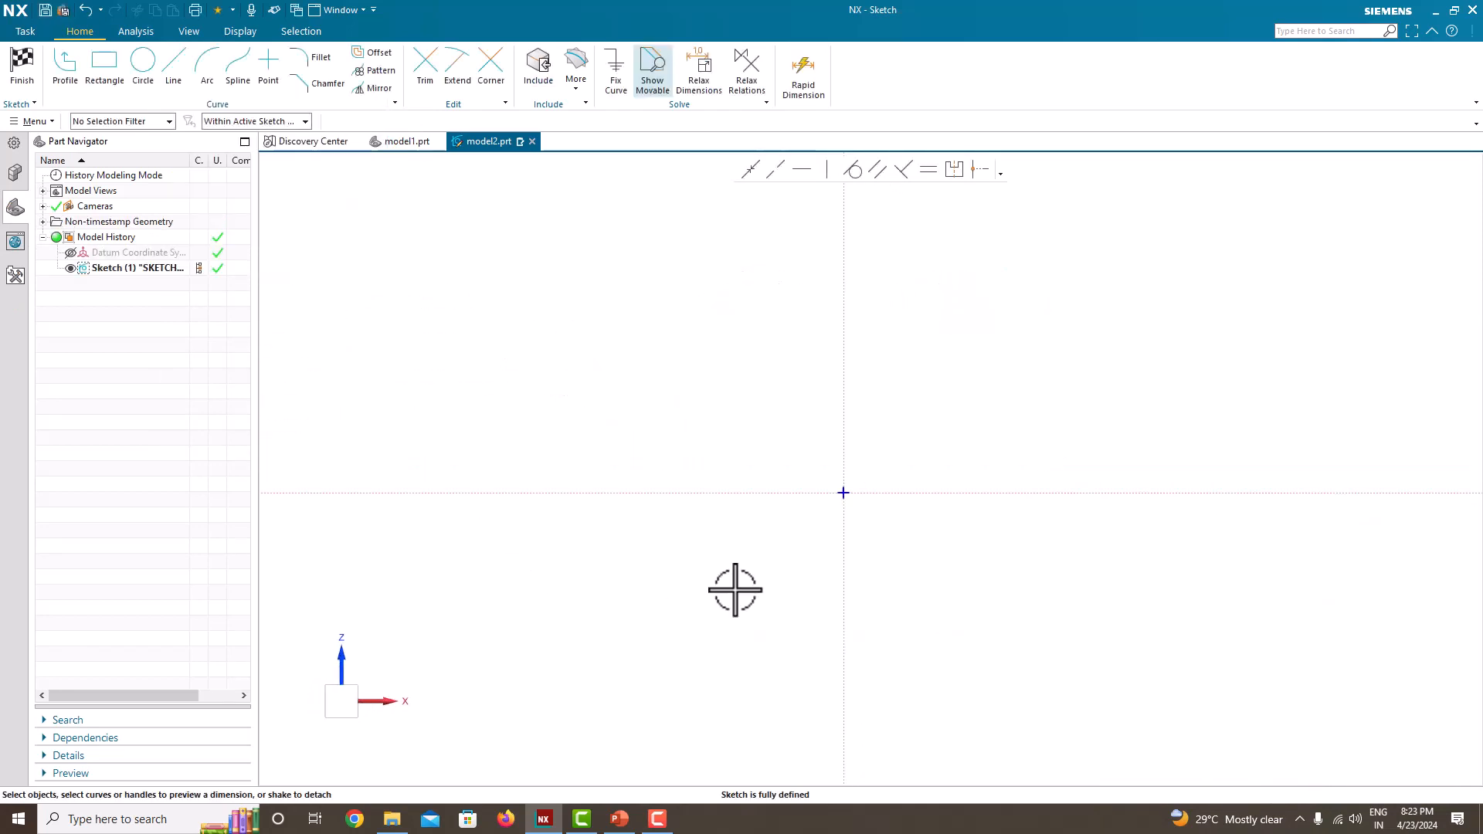
Step: Sketch a vertical line about 923 mm long from a point on the upper vertical axis down to the sketch origin
scroll(735, 590, down, 2)
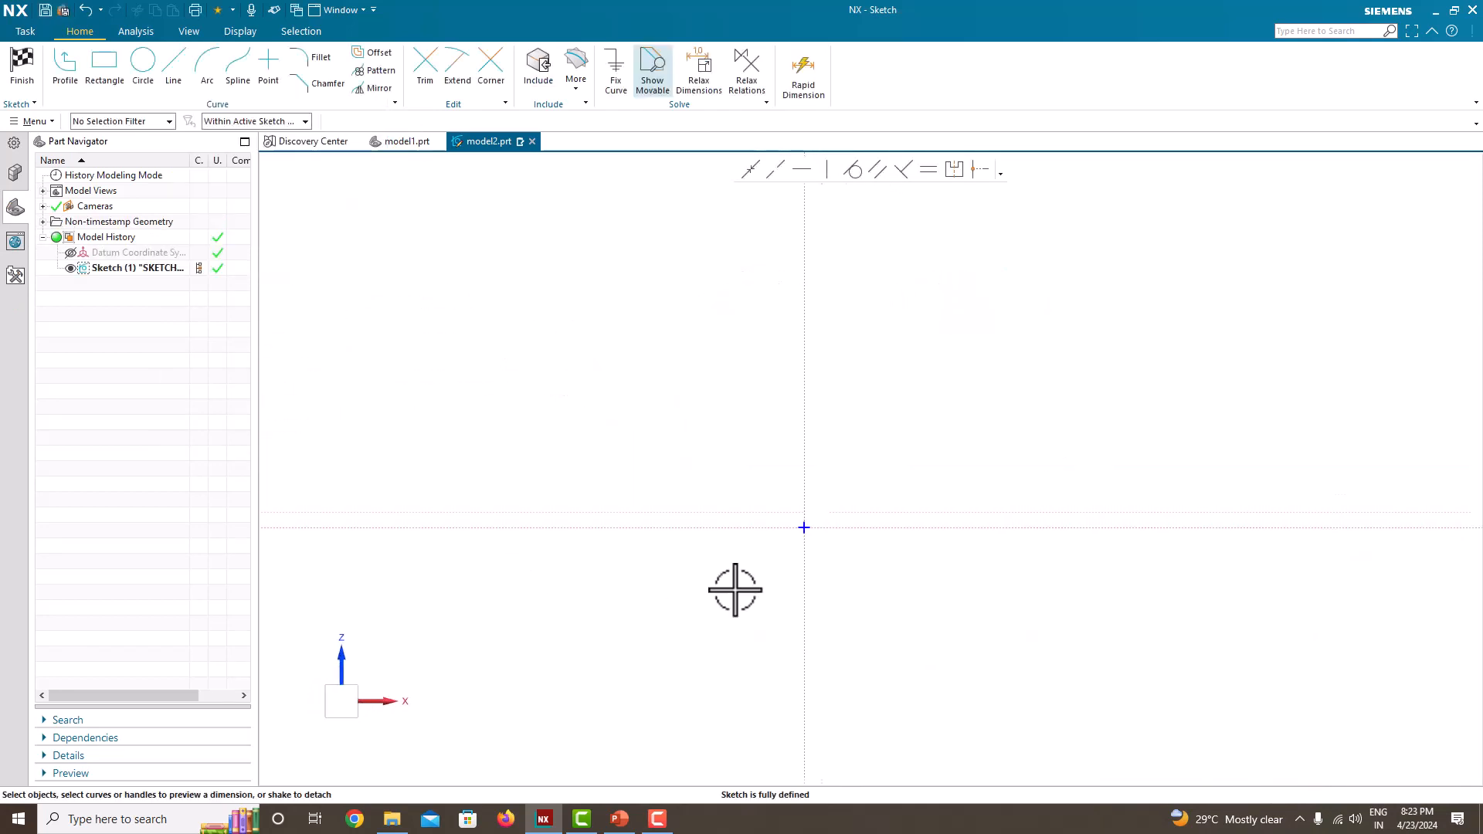
click(160, 81)
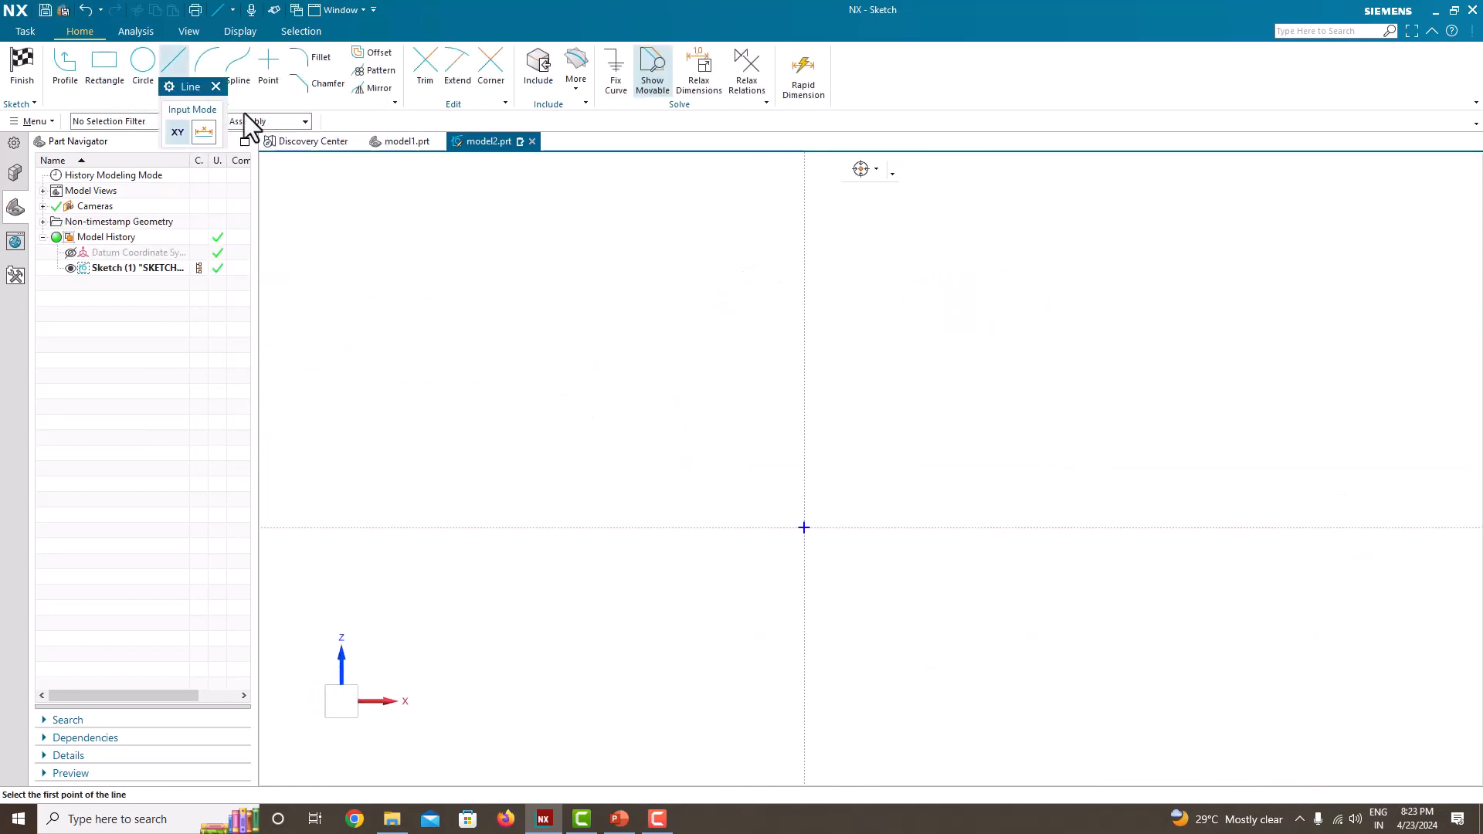
click(804, 198)
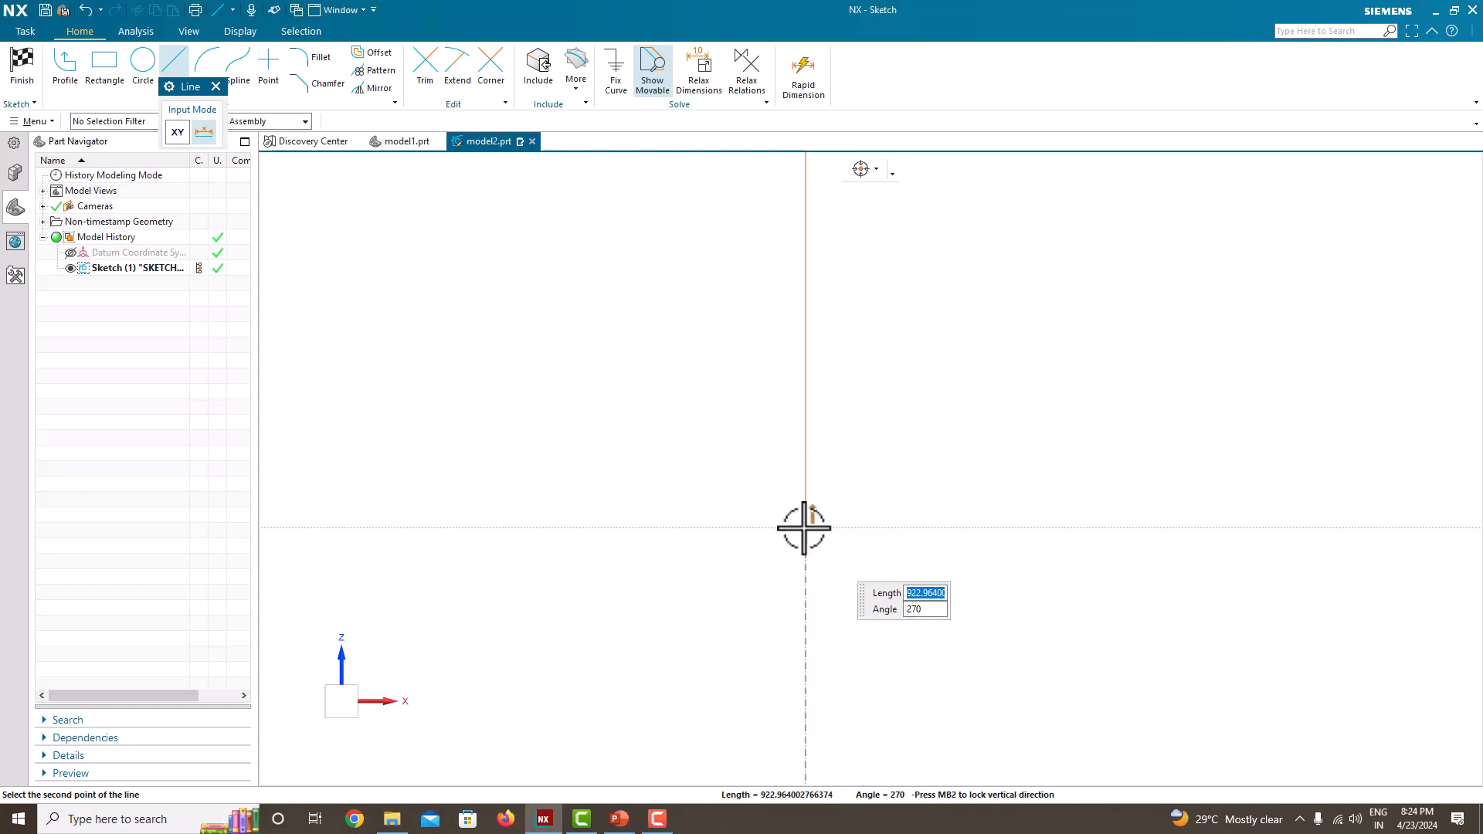
right_click(804, 528)
click(864, 103)
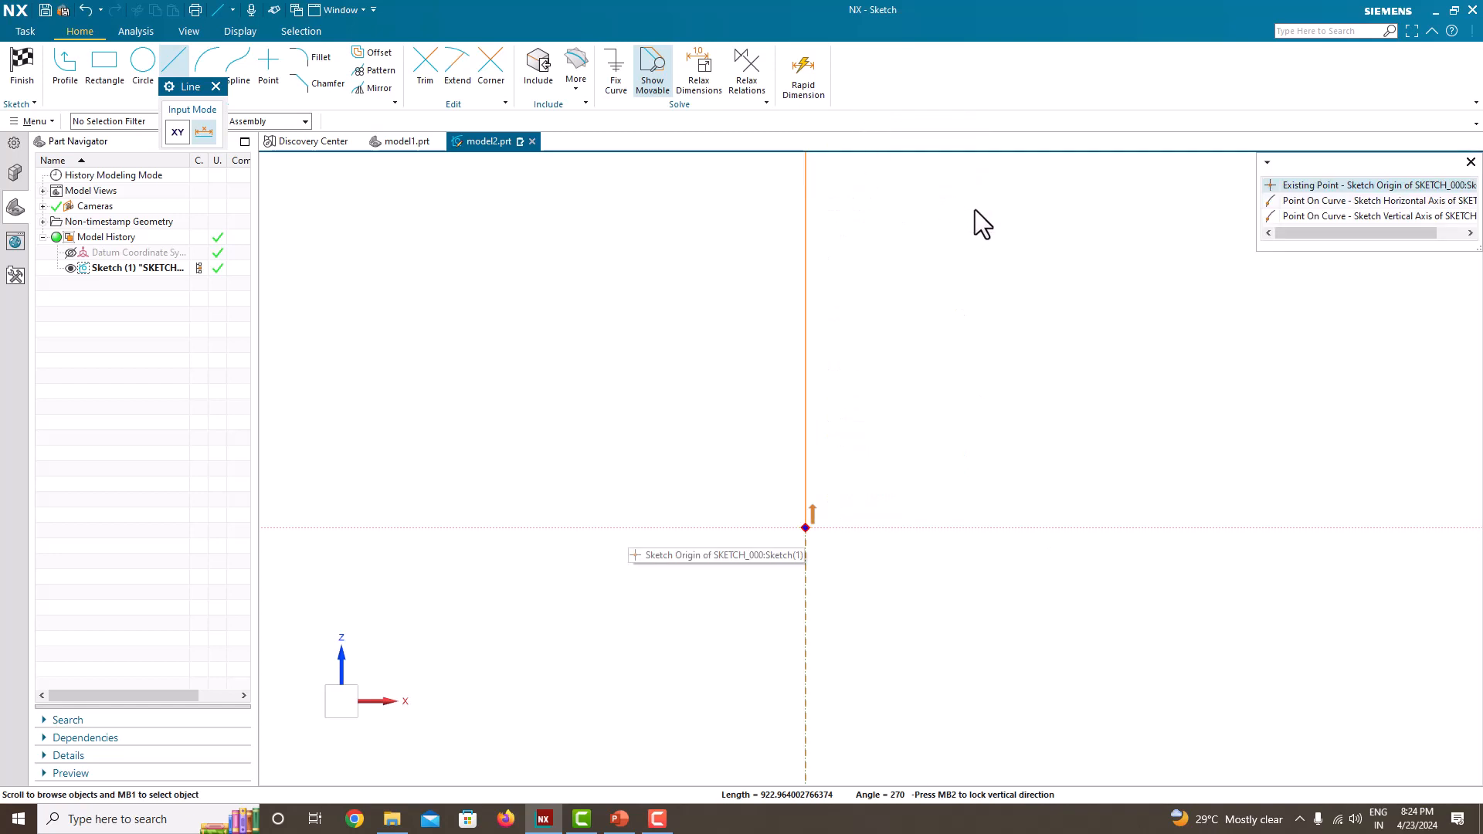
click(1322, 185)
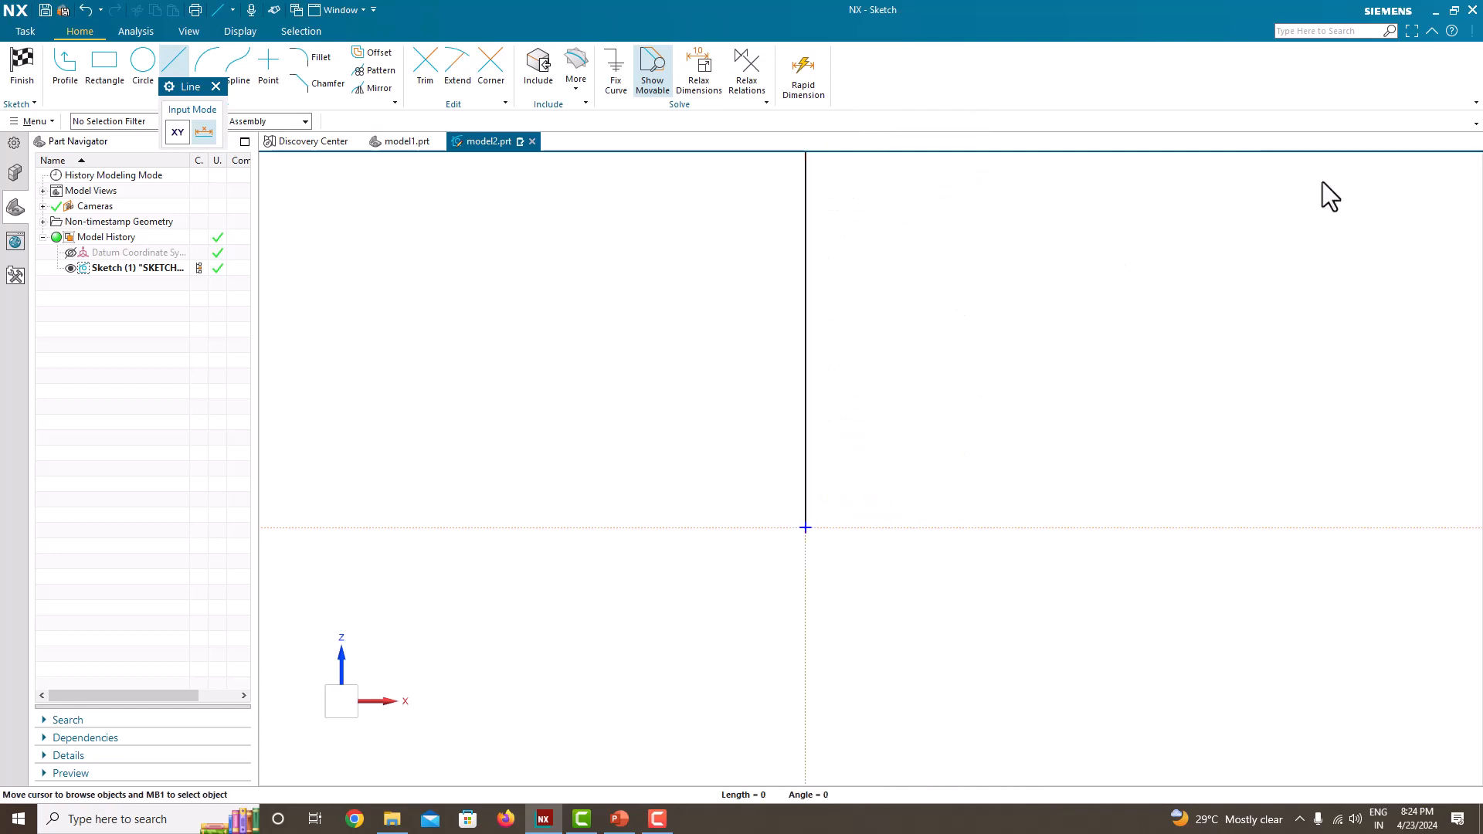
key(Escape)
Step: Dimension the vertical line to a length of 1000 mm without scaling the entire sketch
scroll(887, 437, down, 2)
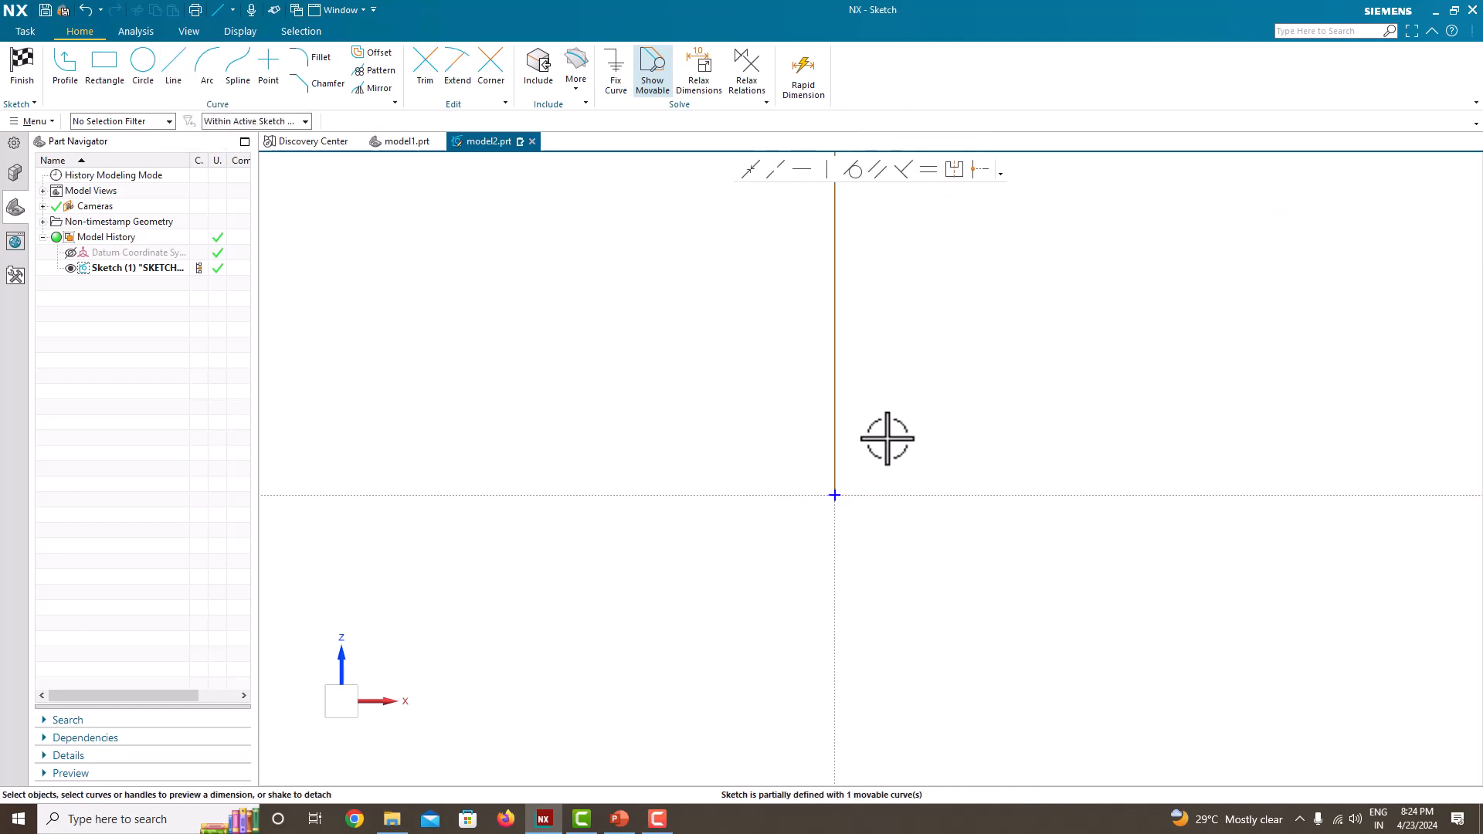
scroll(952, 364, down, 4)
scroll(955, 289, up, 3)
click(856, 308)
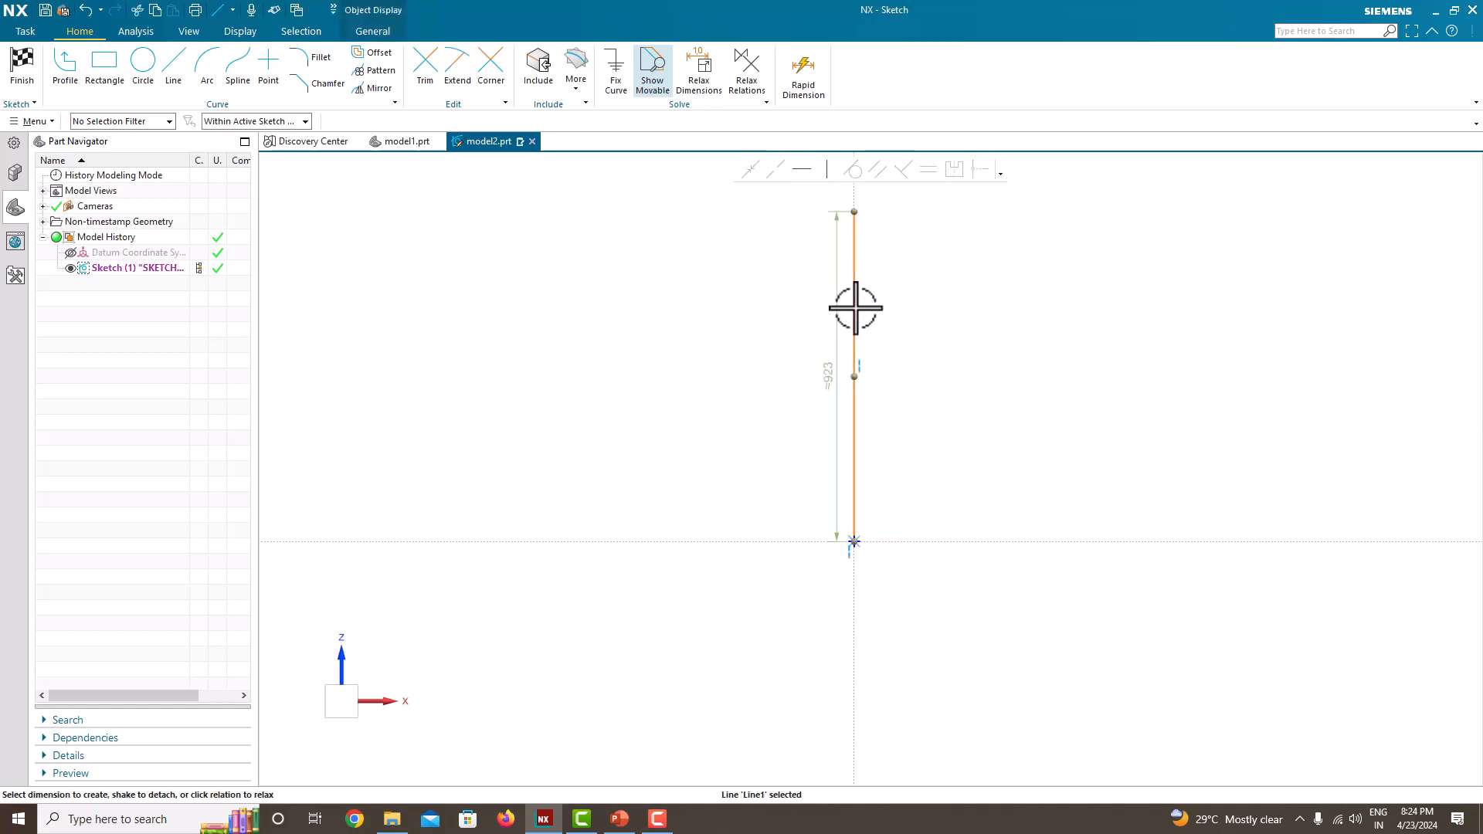
click(830, 372)
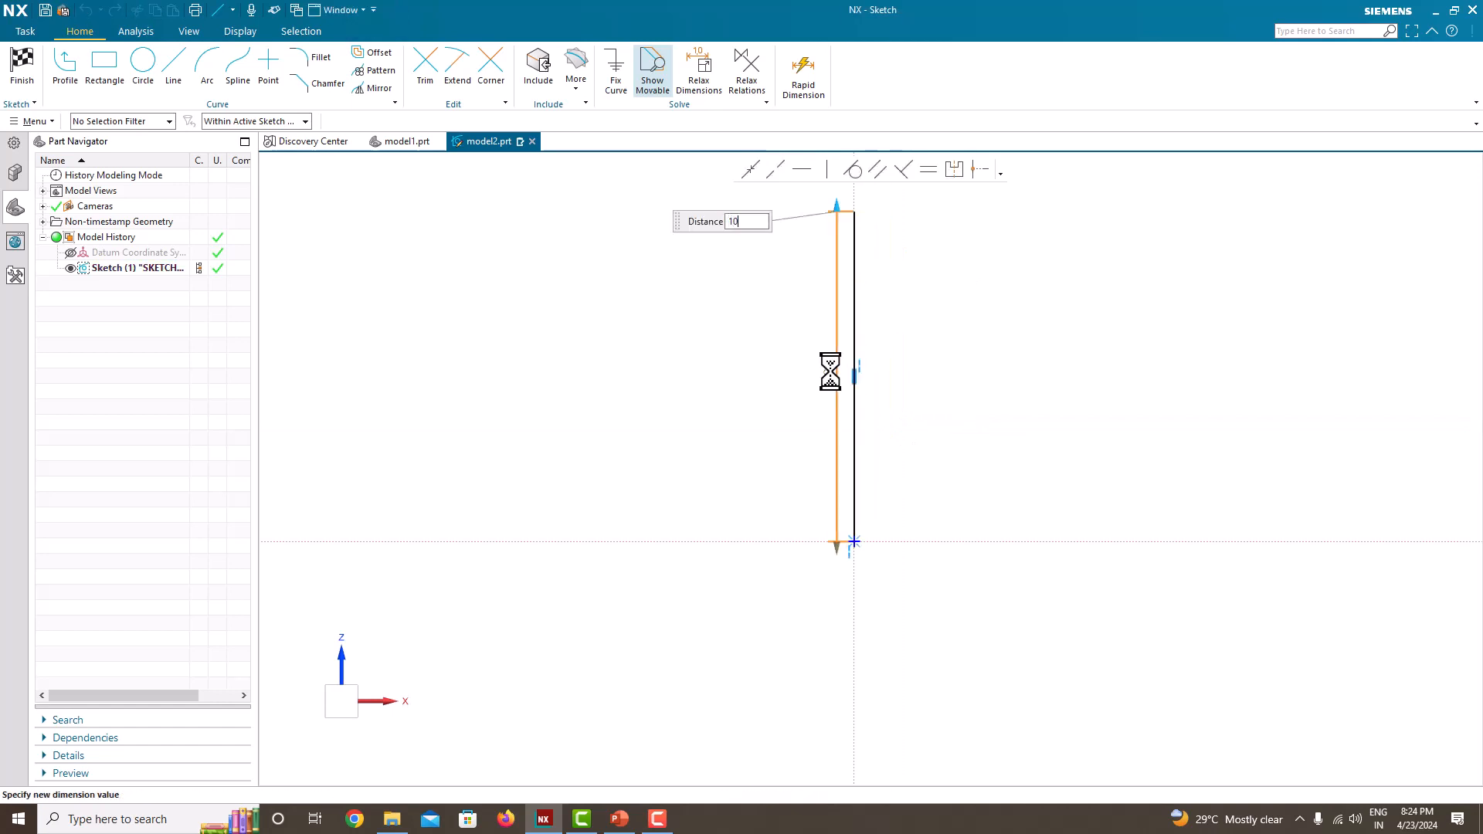
key(Return)
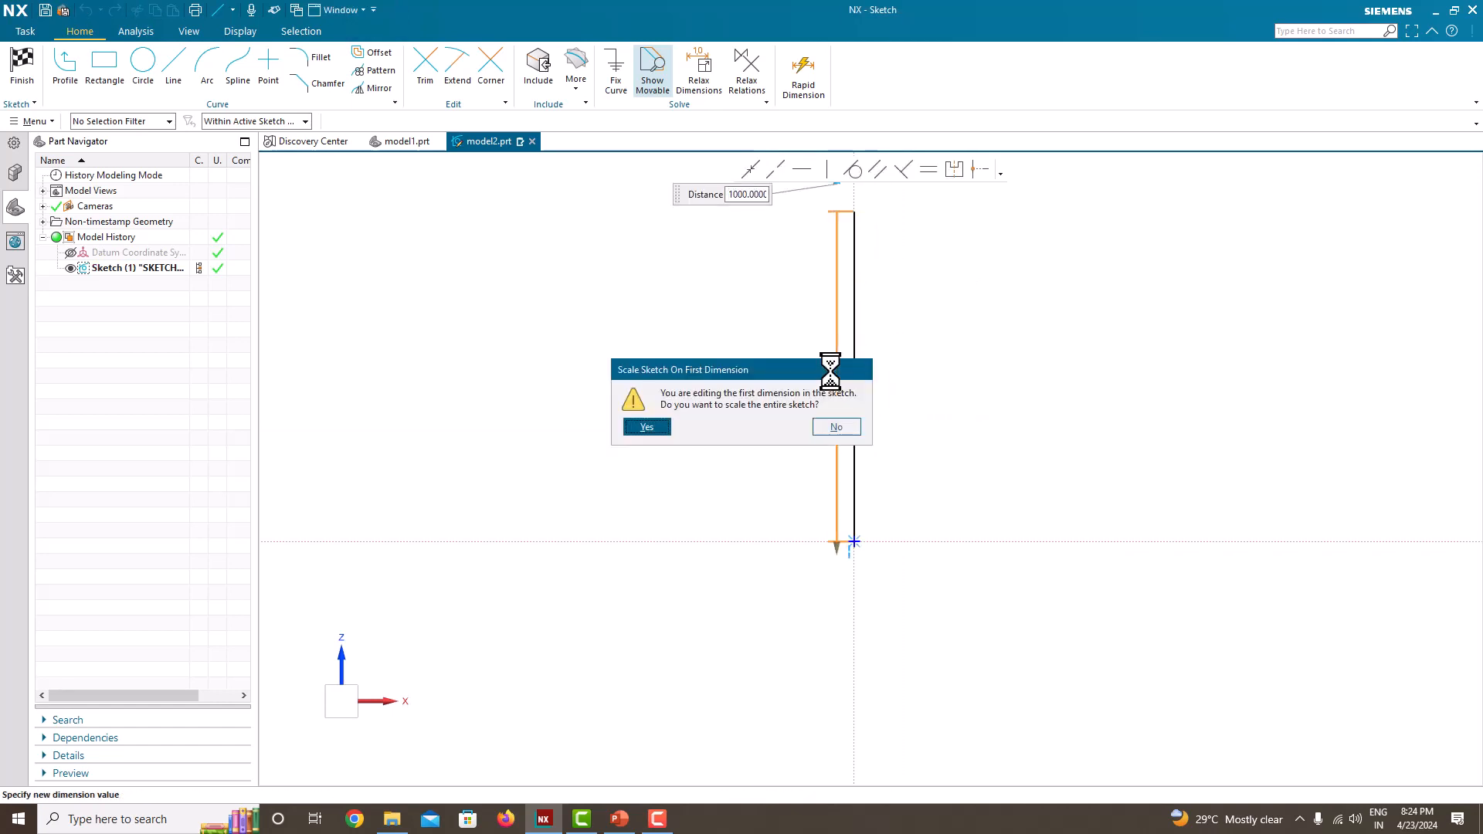
click(842, 428)
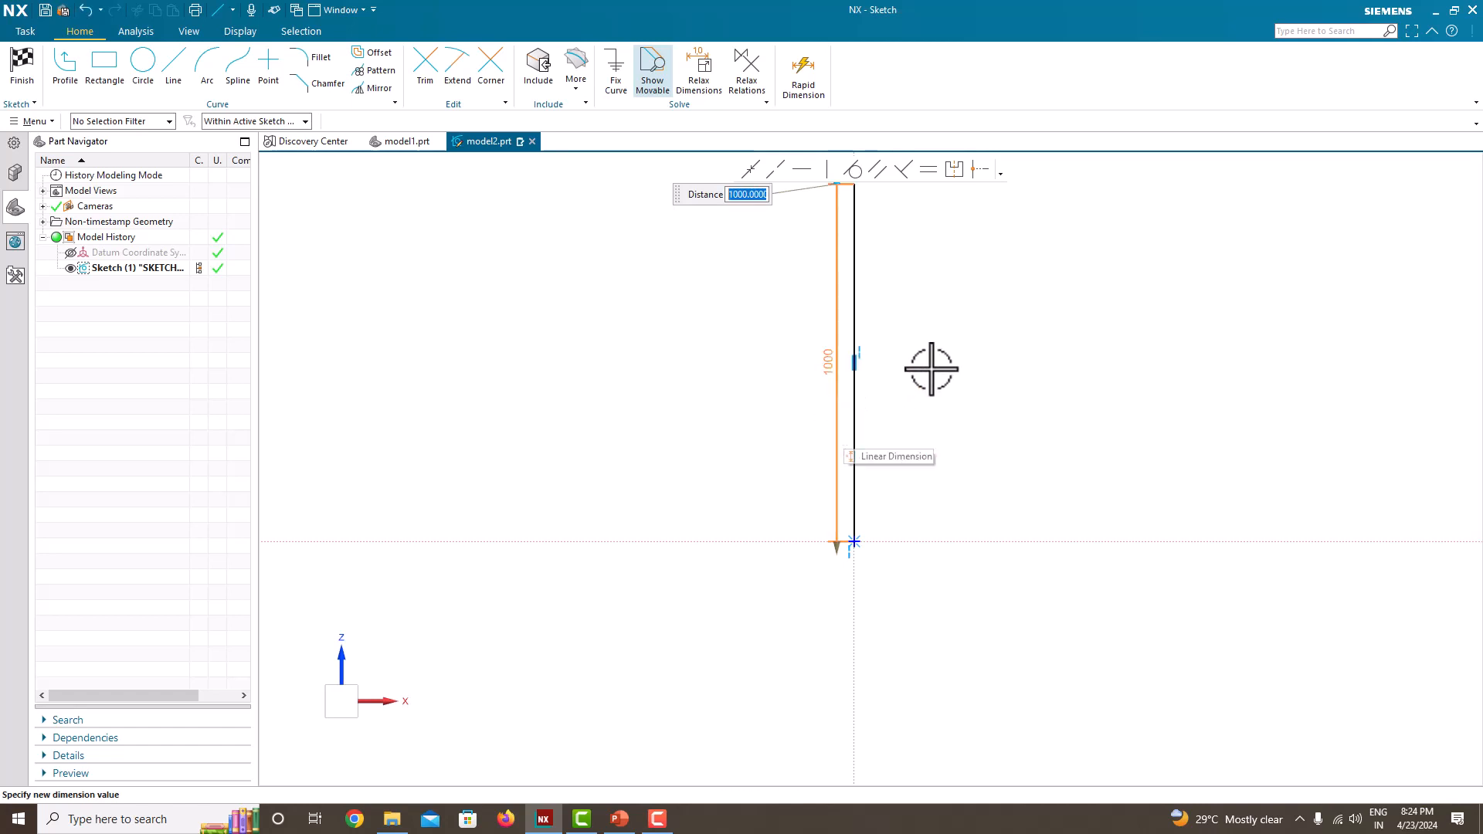
key(Escape)
Step: Finish the sketch containing the vertical line
scroll(925, 466, up, 2)
scroll(925, 467, down, 6)
scroll(941, 339, up, 5)
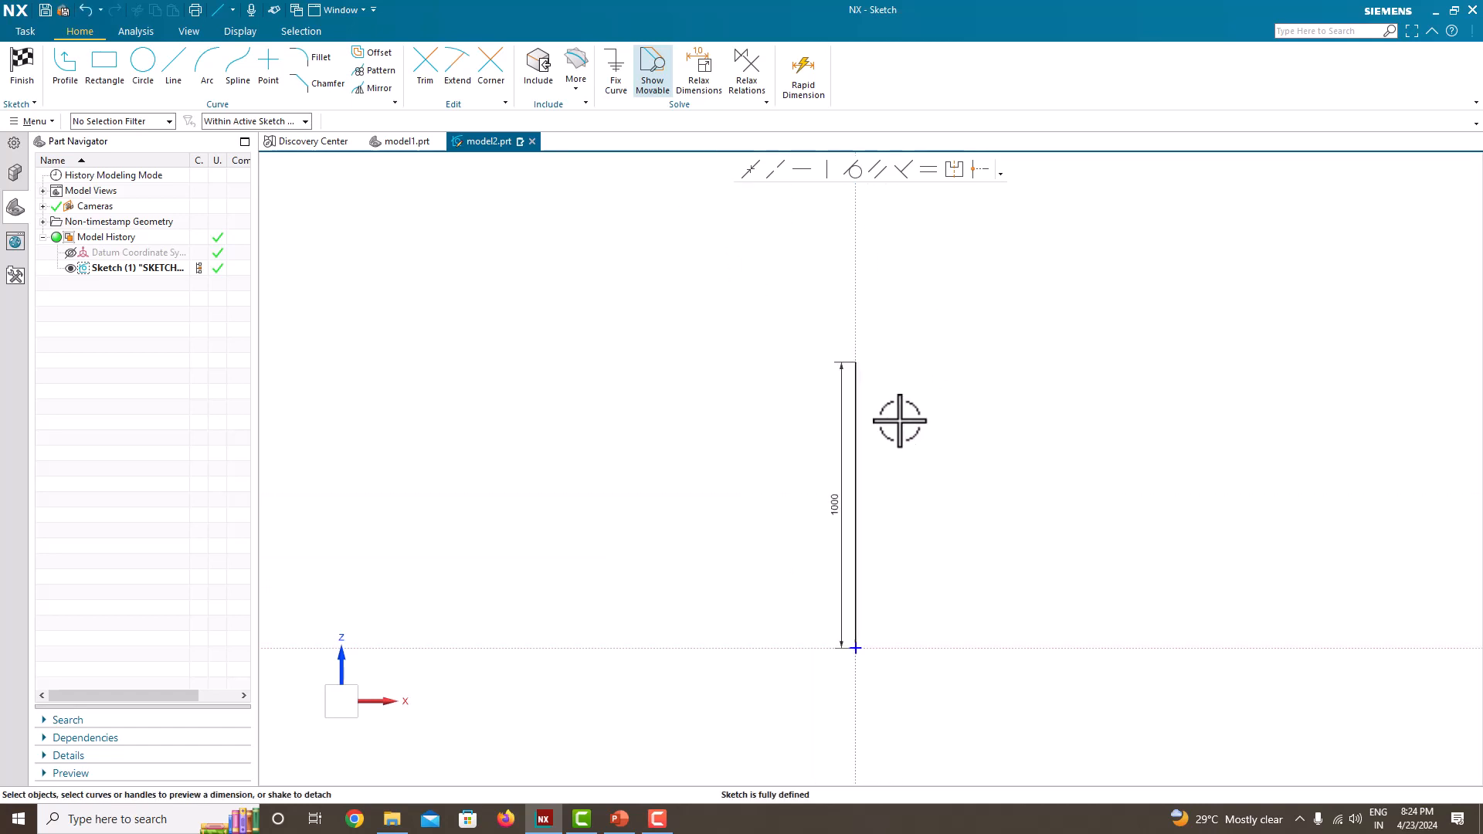
scroll(865, 464, down, 2)
scroll(851, 638, up, 3)
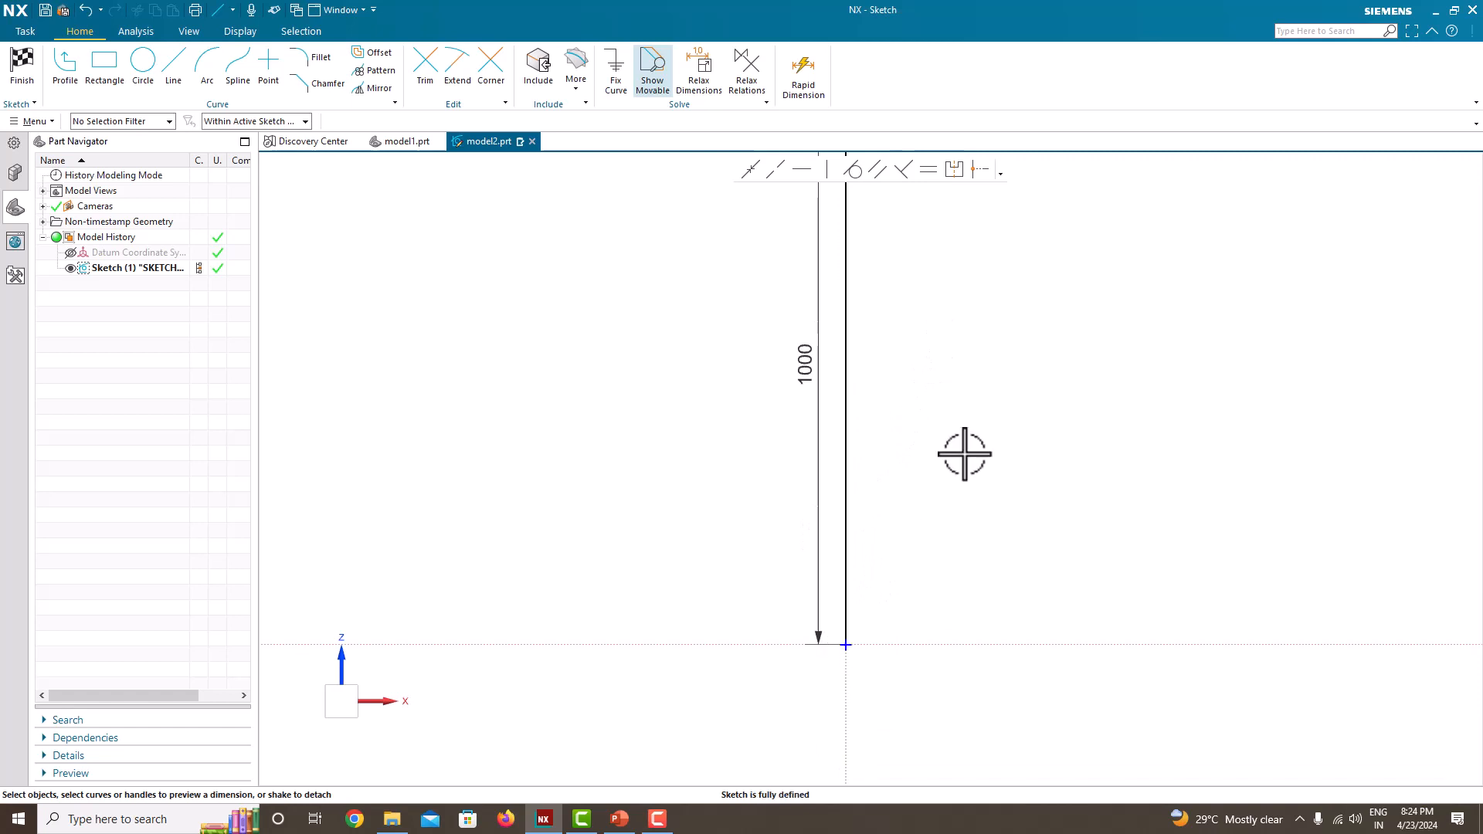
scroll(972, 463, down, 1)
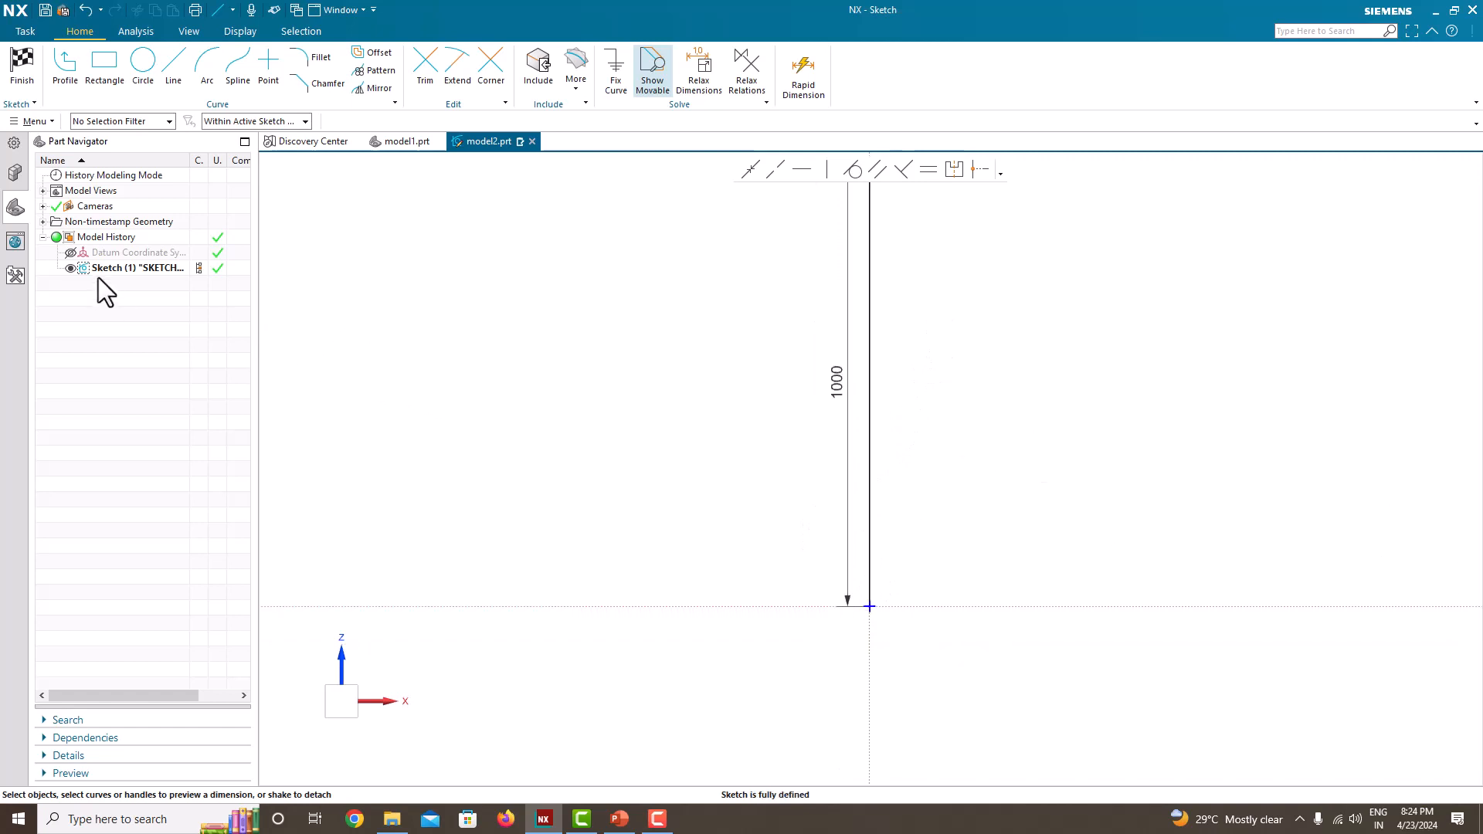
click(22, 70)
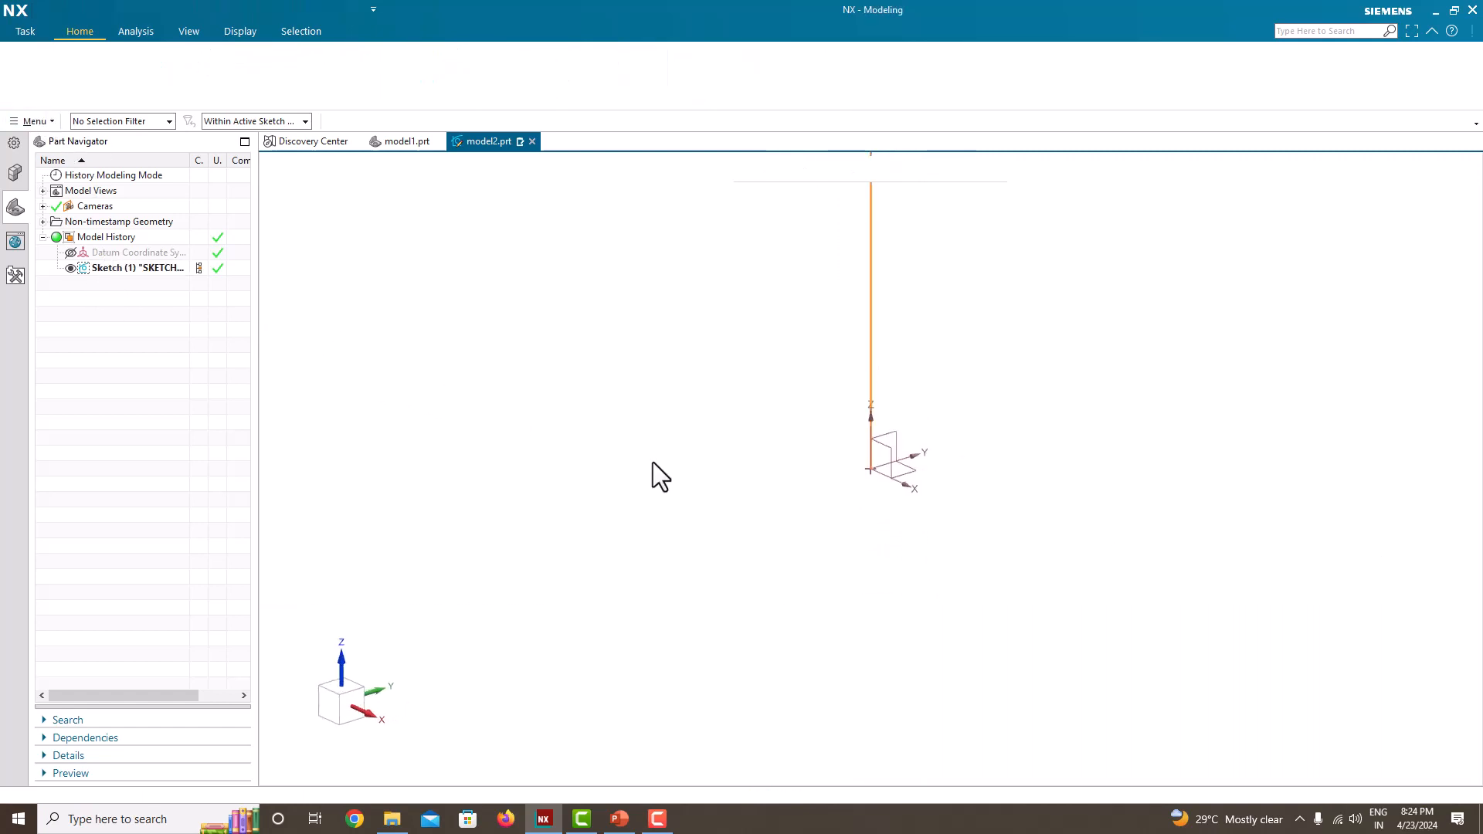
Step: Create an On Path sketch on the vertical line, normal to the path at 0% arc length
mouse_move(833, 474)
middle_down()
mouse_move(812, 464)
mouse_move(897, 506)
middle_up()
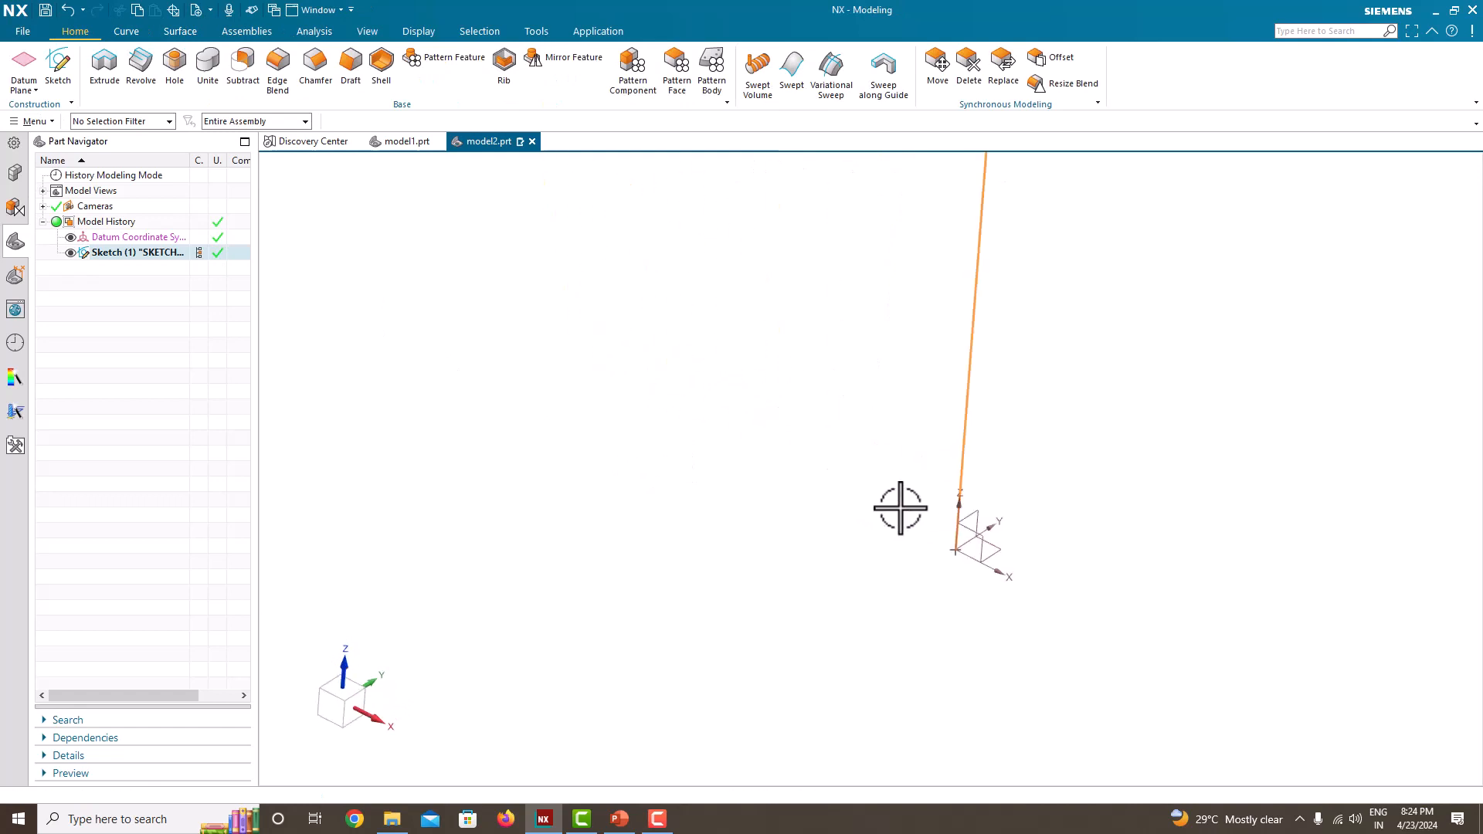
click(51, 74)
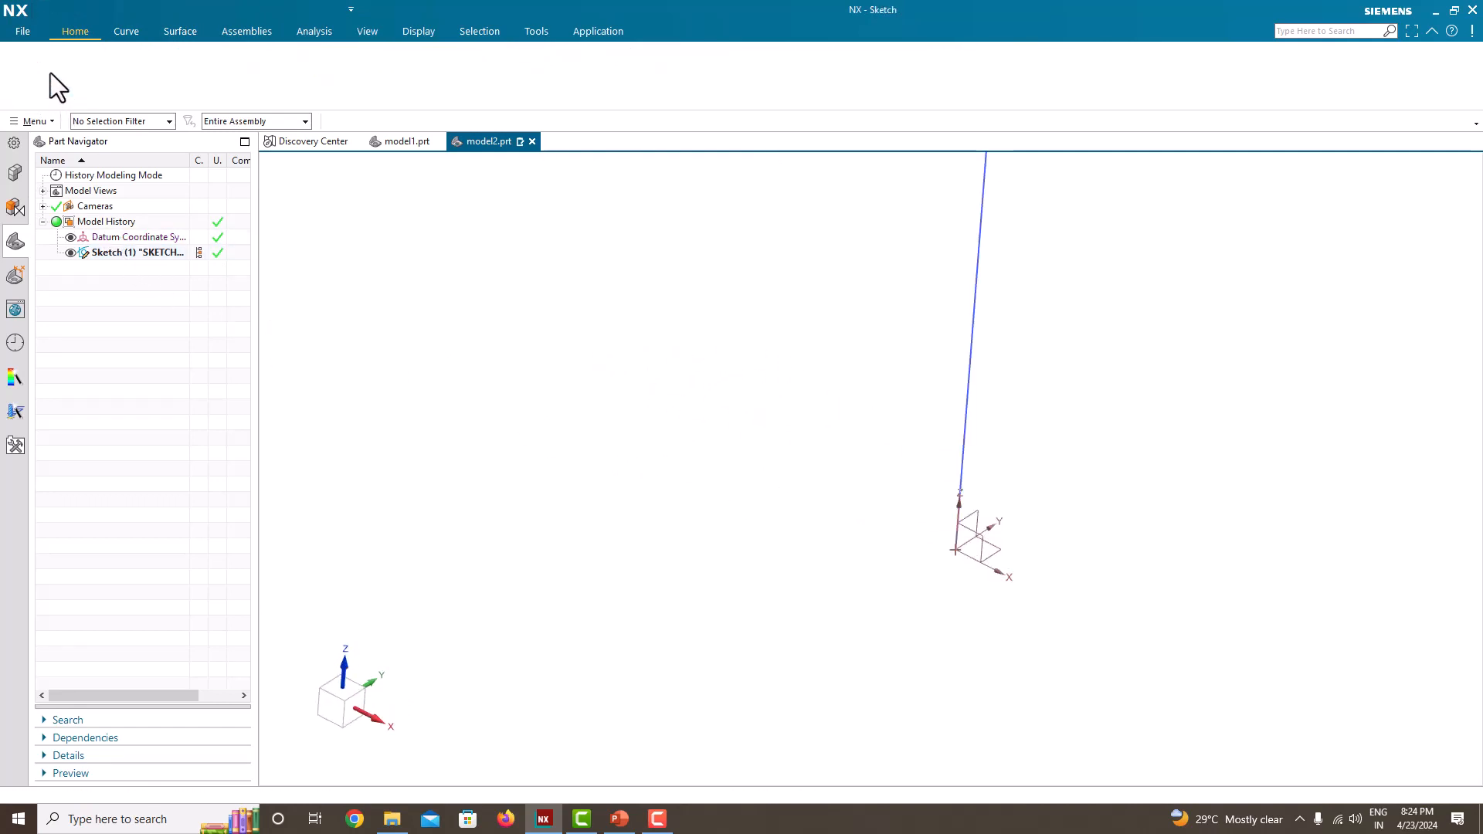
mouse_move(758, 420)
middle_down()
mouse_move(976, 451)
mouse_move(977, 376)
mouse_move(953, 421)
middle_up()
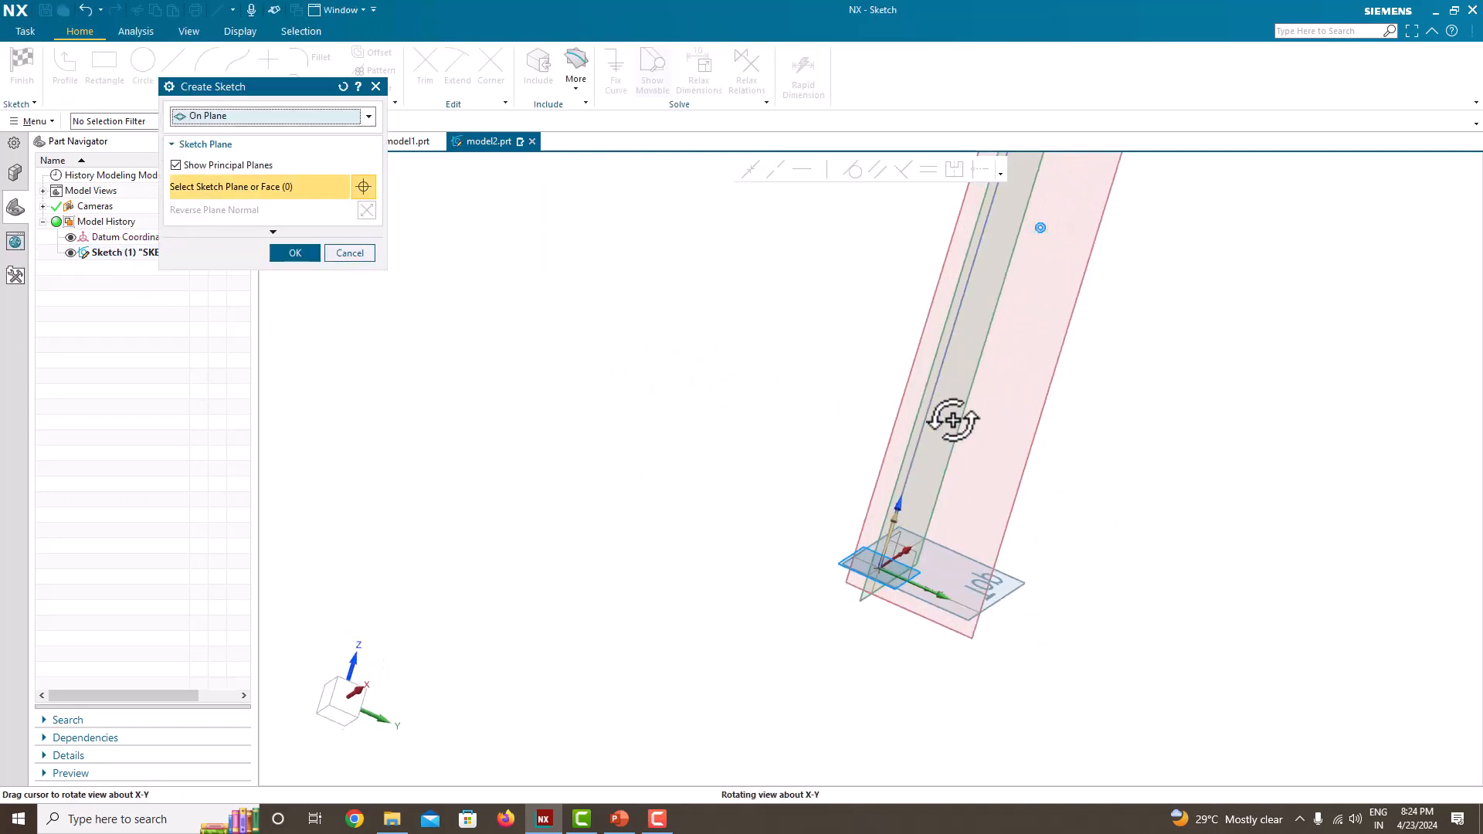
click(220, 116)
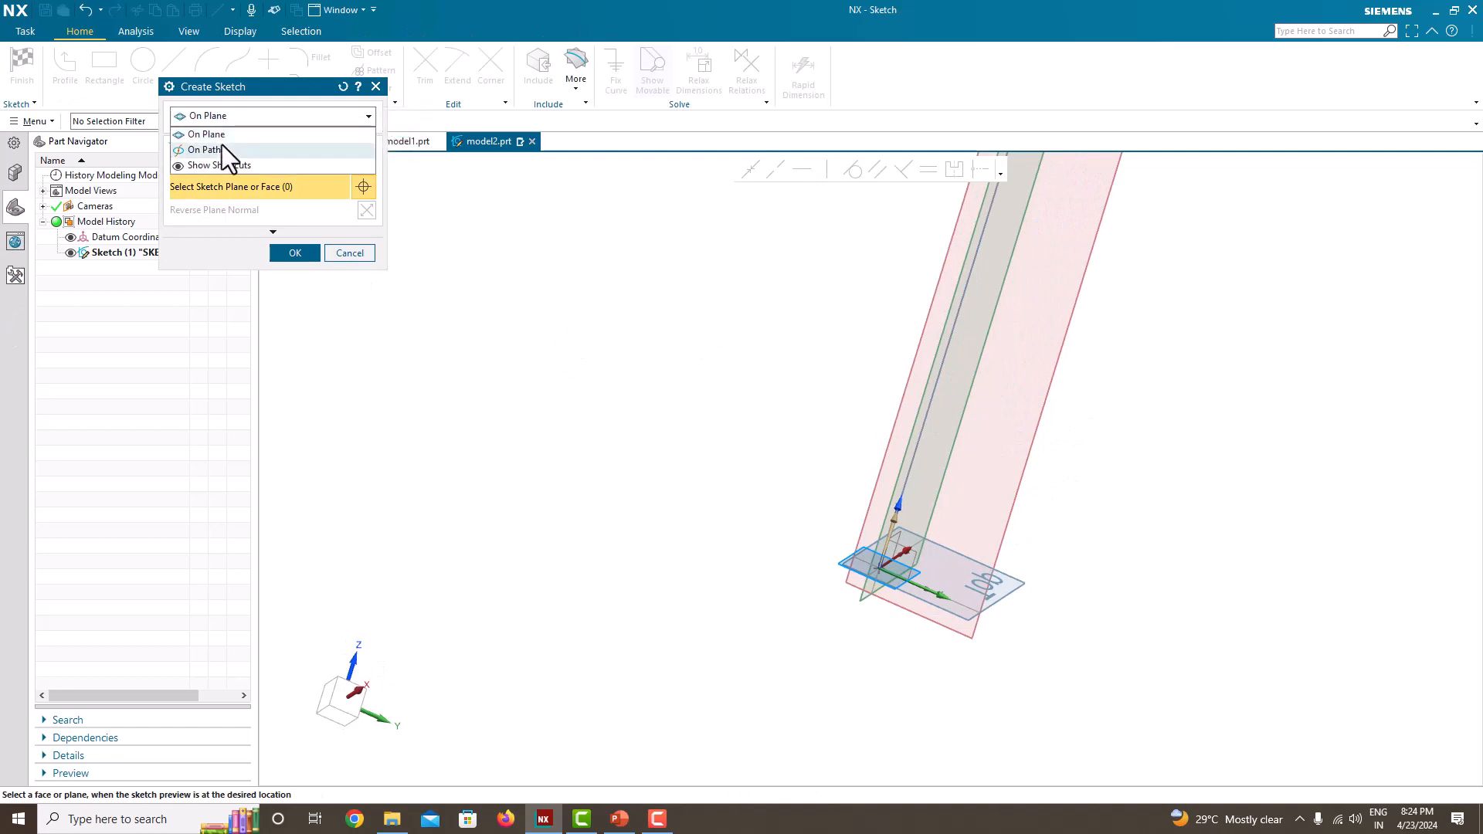
click(221, 149)
click(922, 433)
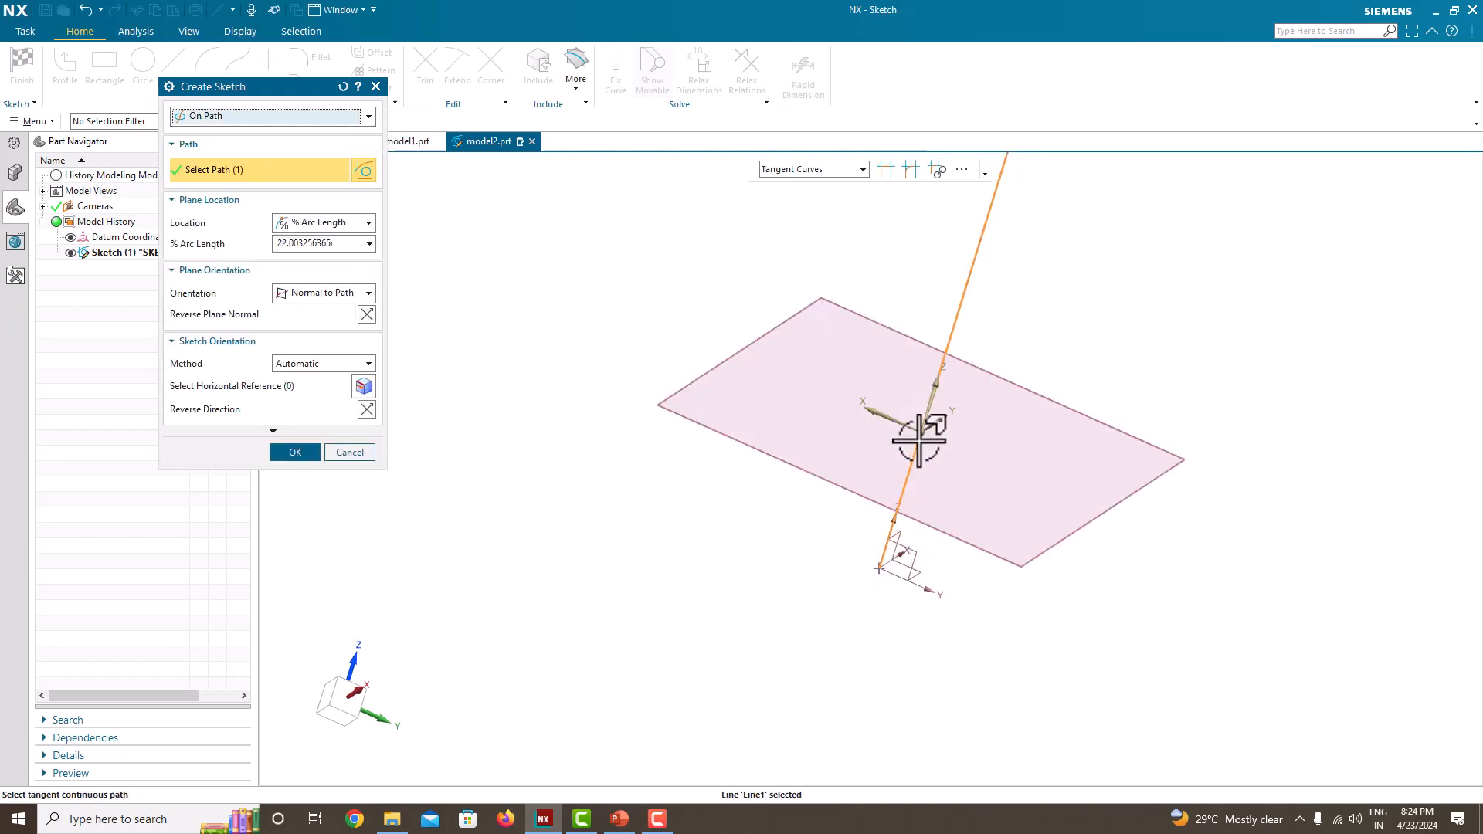
drag(923, 435, 831, 616)
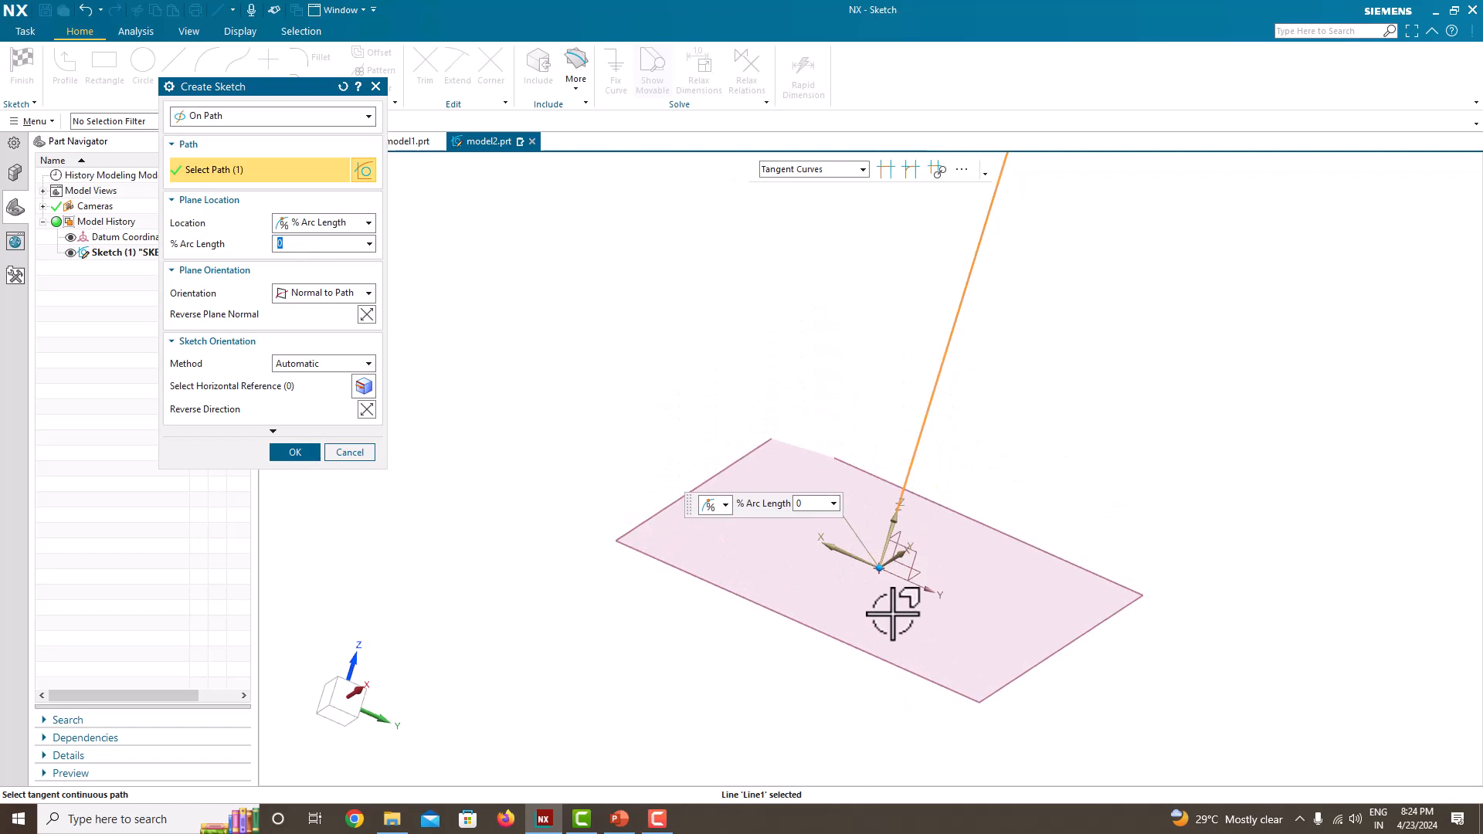
click(293, 452)
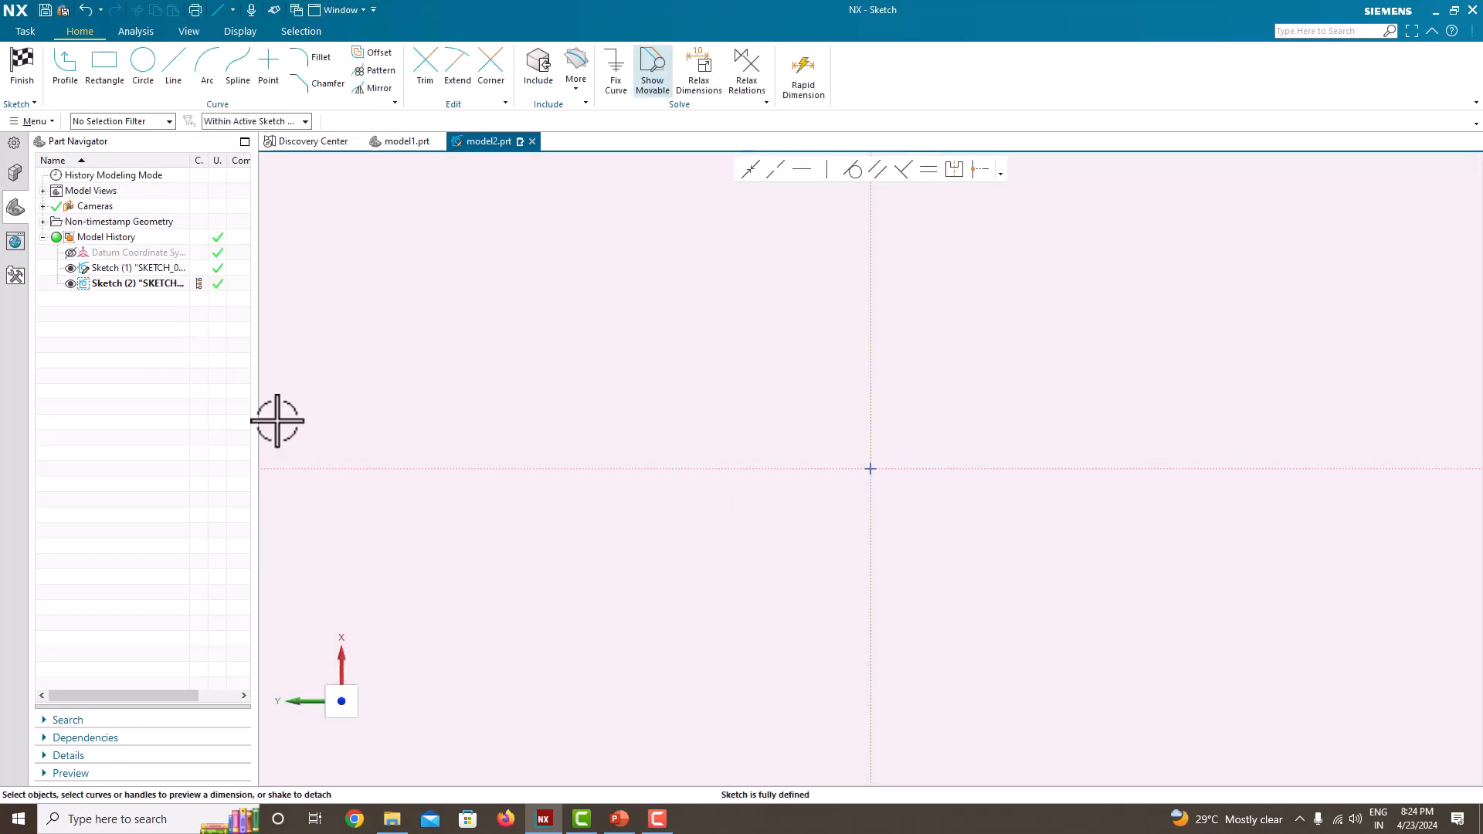
Step: Sketch a circle about 46.9 mm in diameter centred on the sketch origin
click(137, 73)
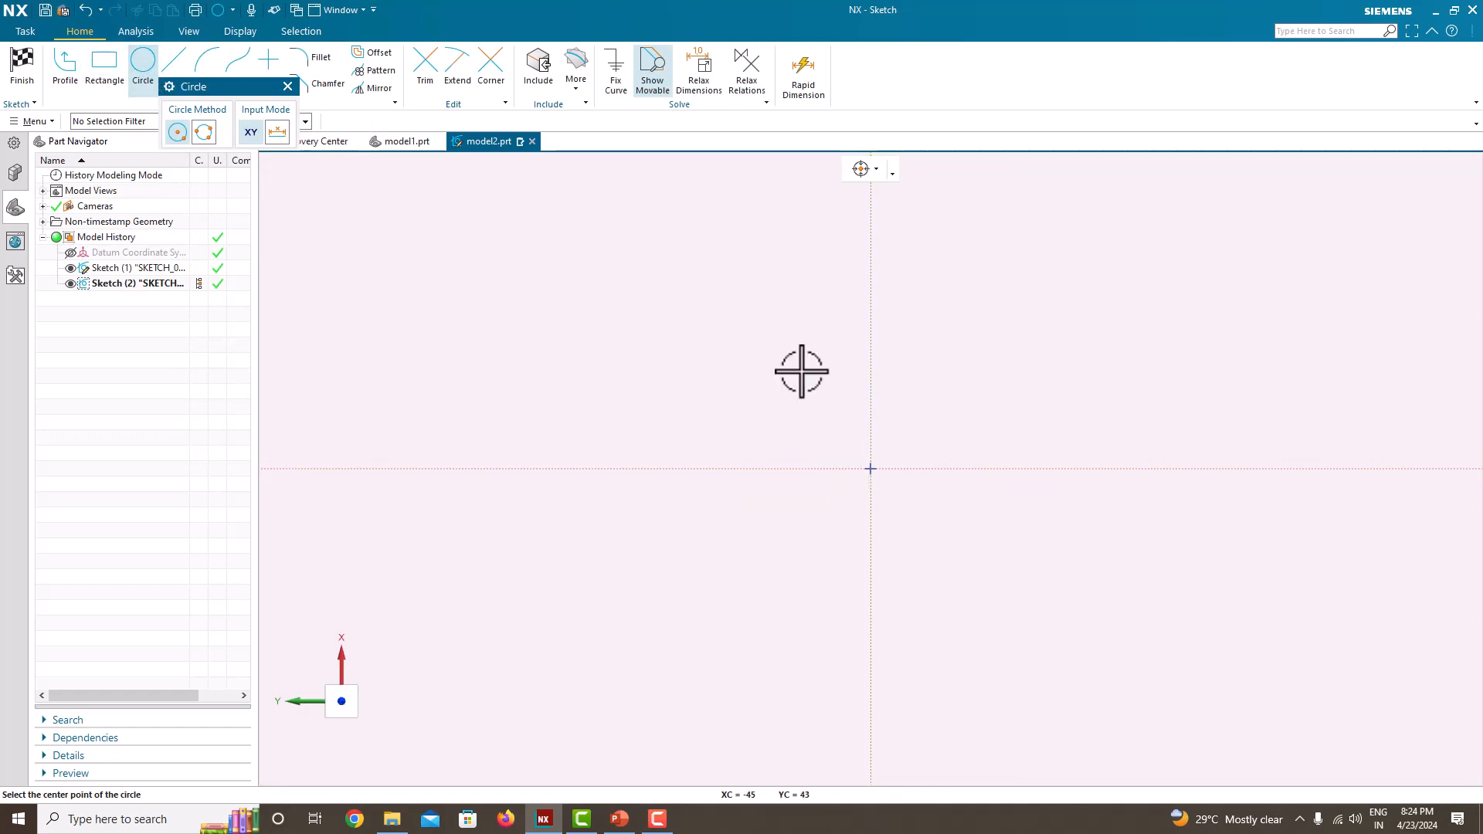
click(871, 469)
click(826, 433)
key(Escape)
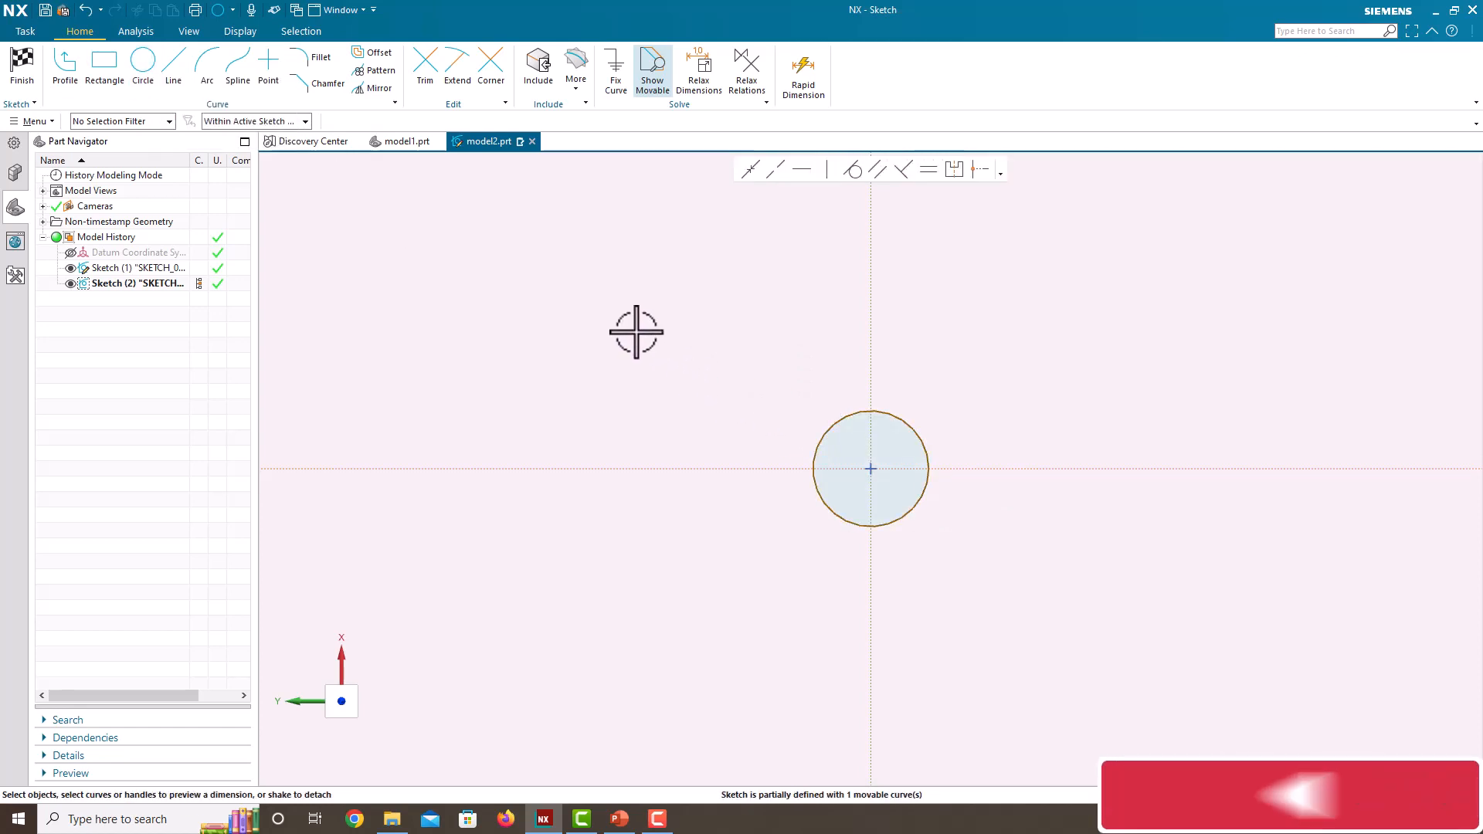
Step: Set the circle's diameter to 100 mm without scaling the entire sketch, and finish the sketch
click(896, 417)
click(956, 430)
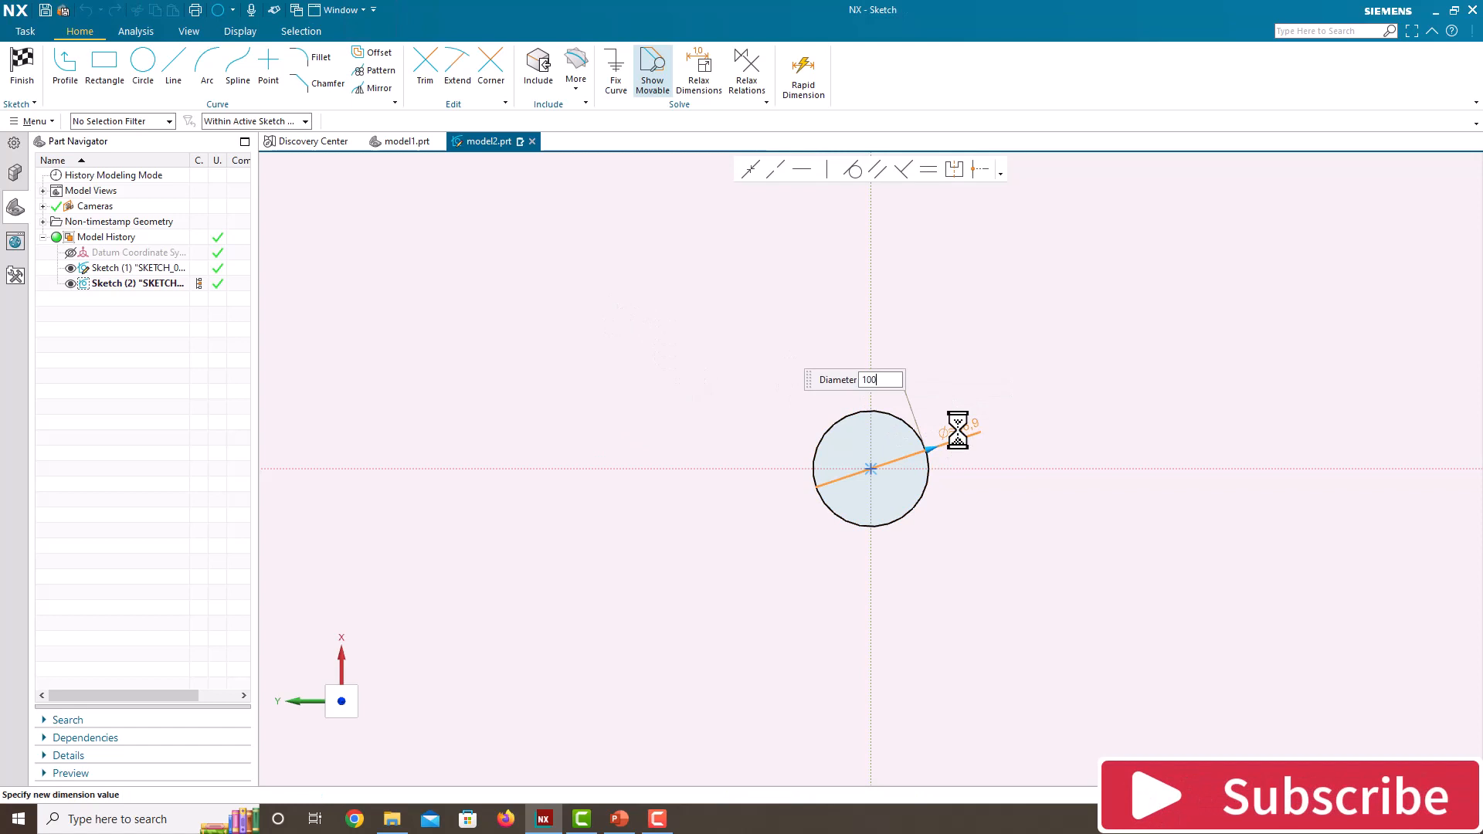
text(100)
key(Return)
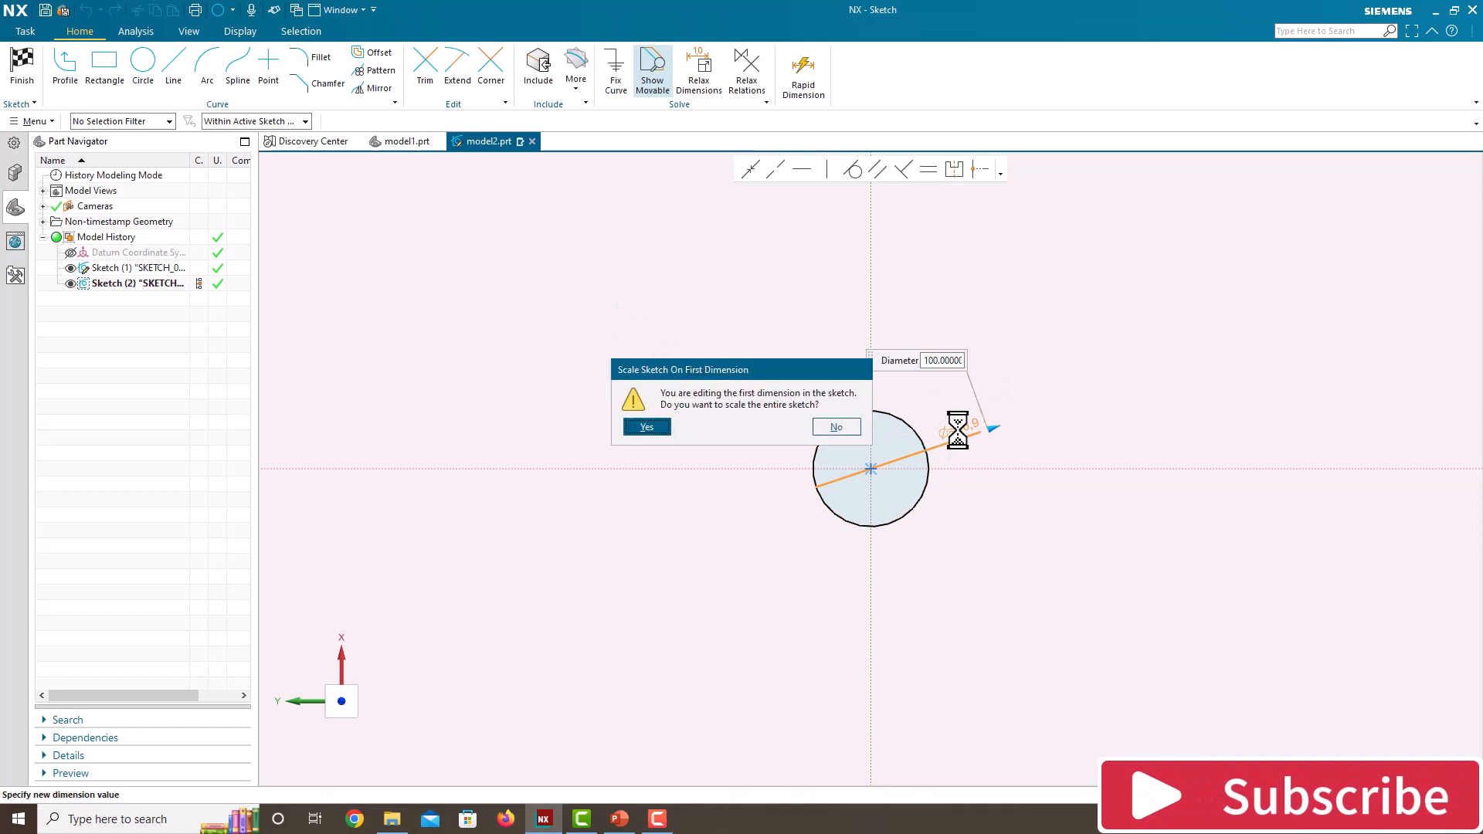
click(836, 427)
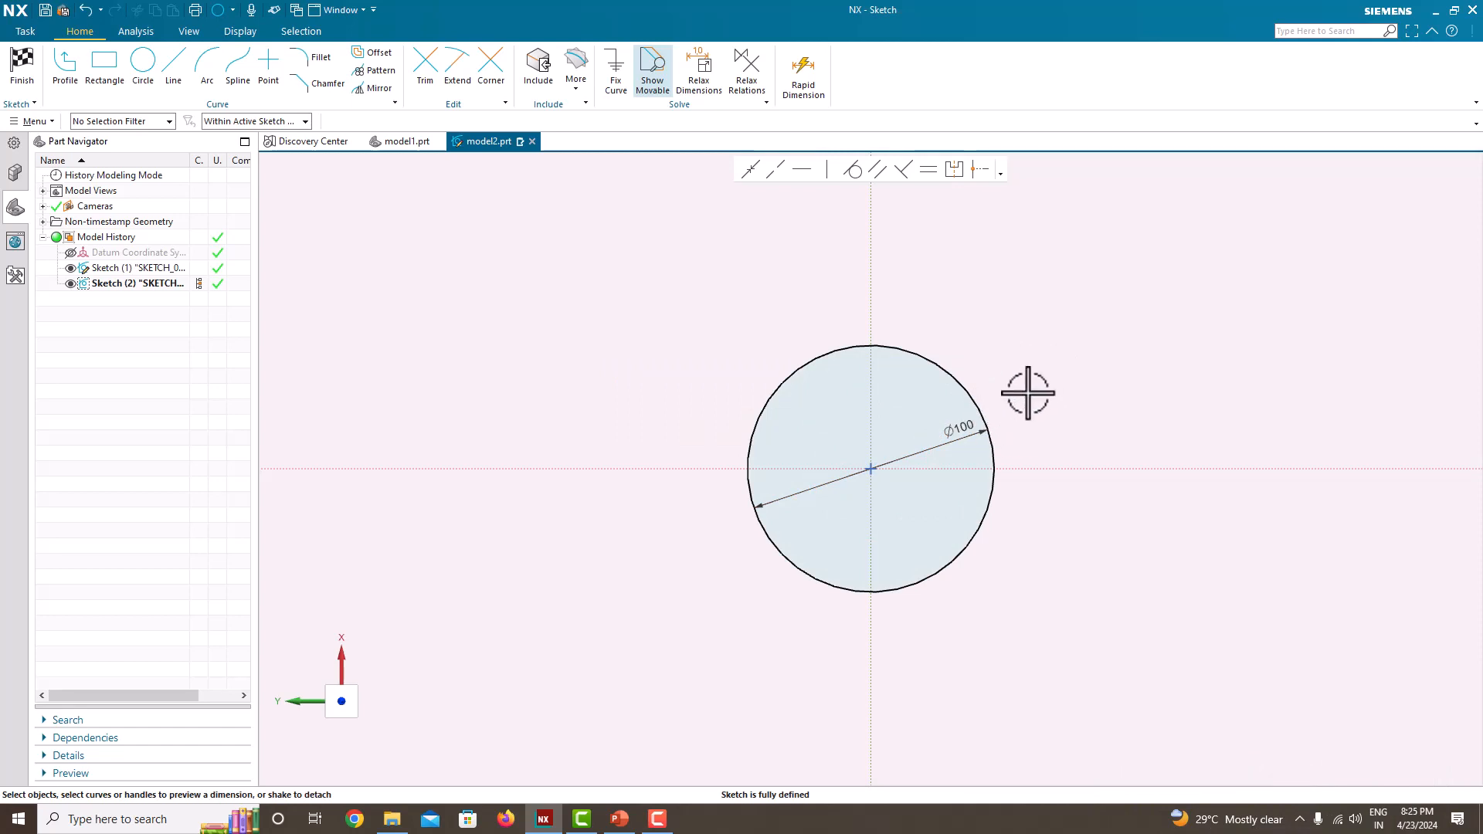
right_click(1028, 393)
click(1046, 401)
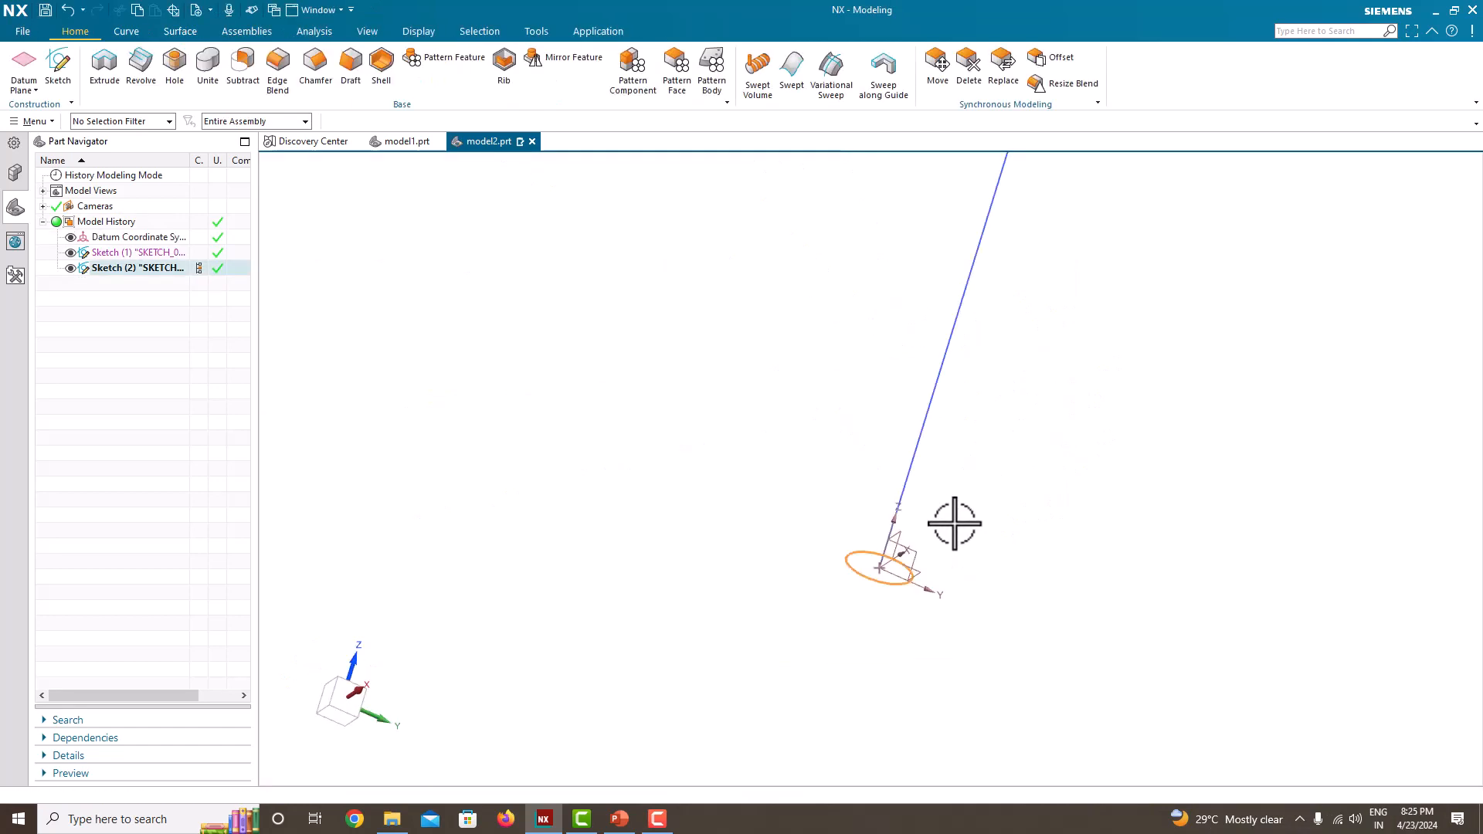
scroll(934, 545, up, 4)
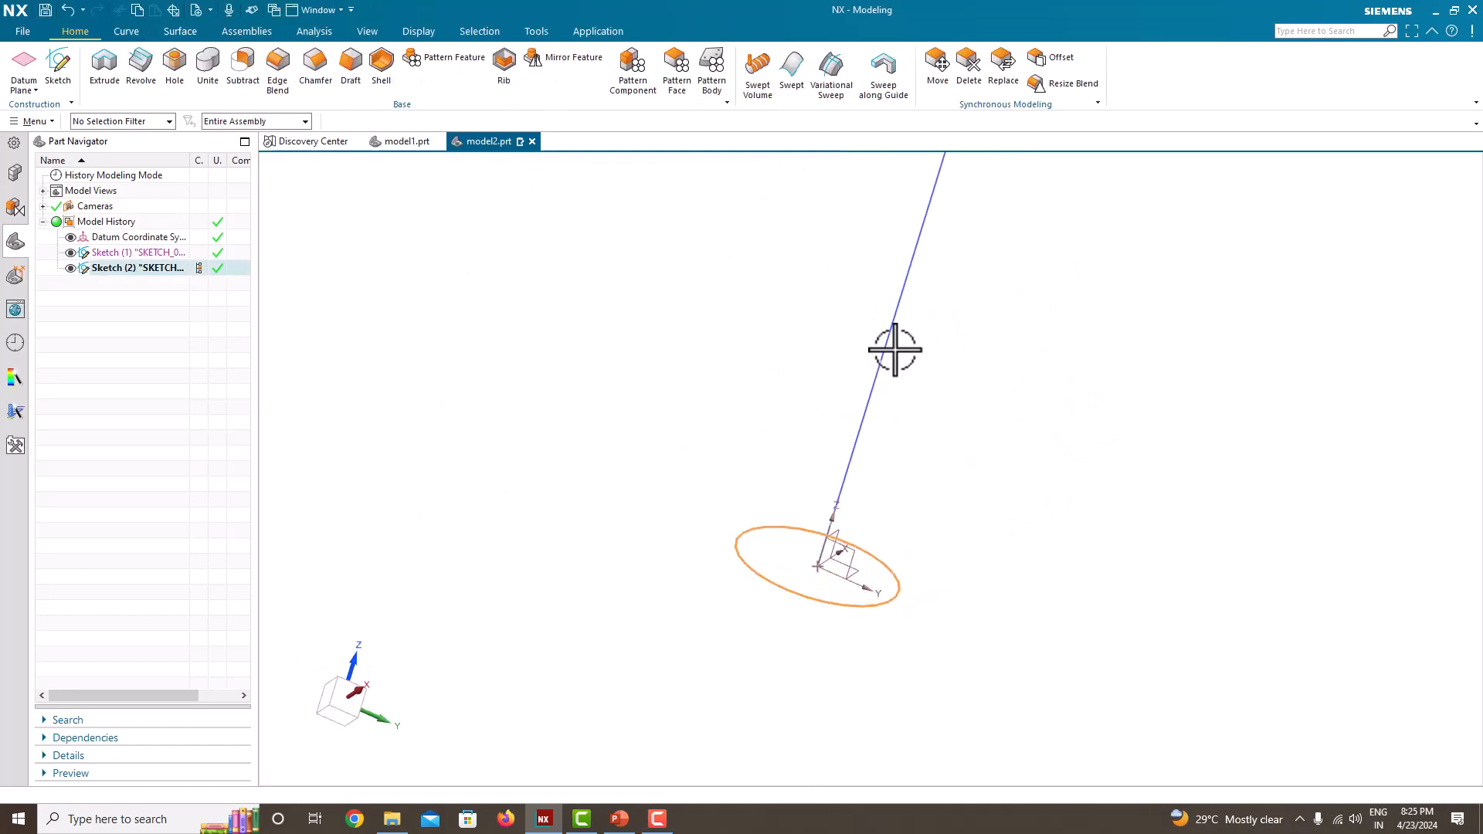
Step: Start a Variational Sweep using the 100 mm circle as section along the vertical line, from 0 to 100% arc length
scroll(825, 573, down, 4)
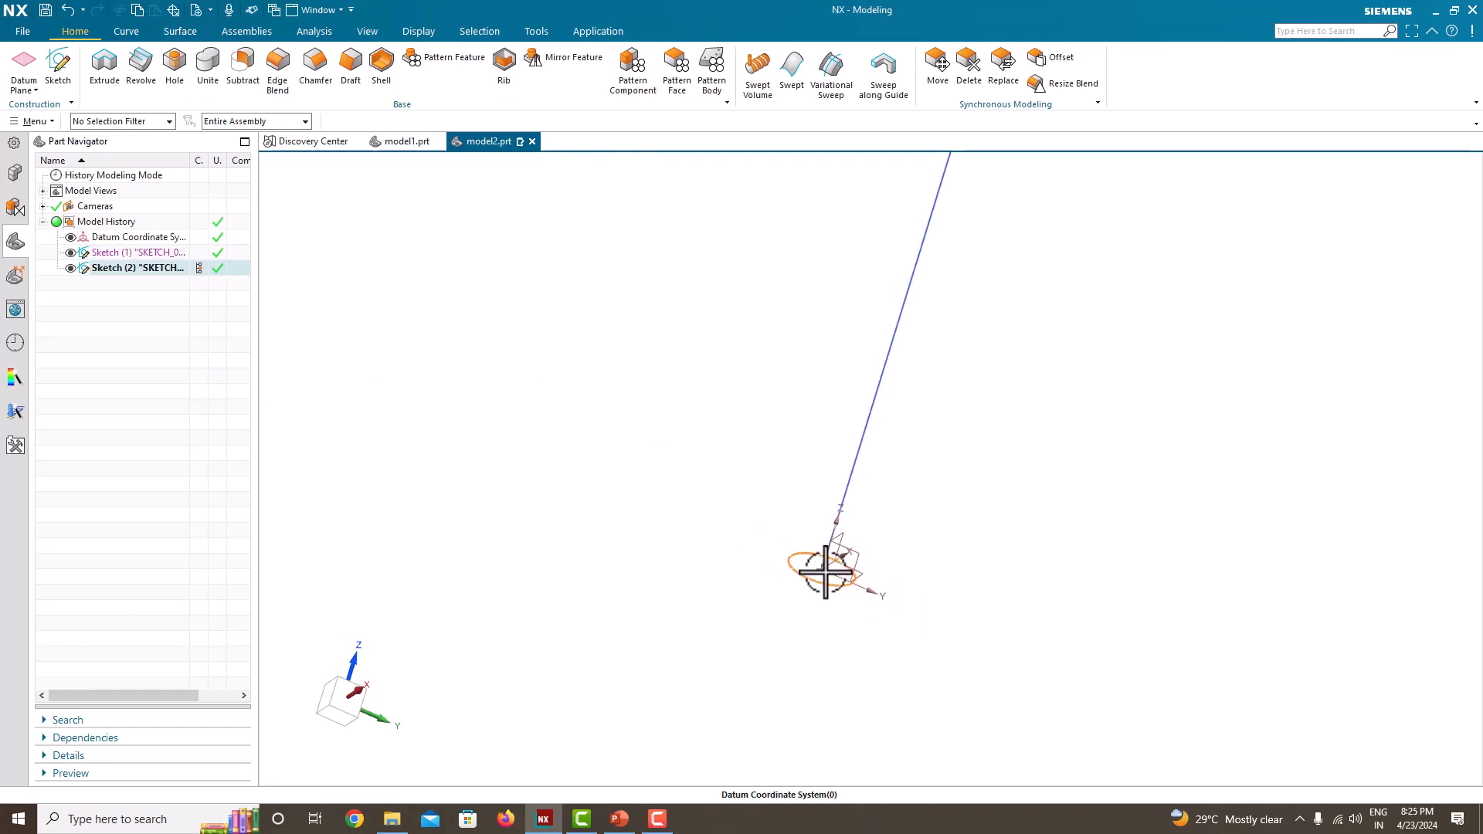
scroll(861, 472, down, 5)
scroll(865, 517, up, 5)
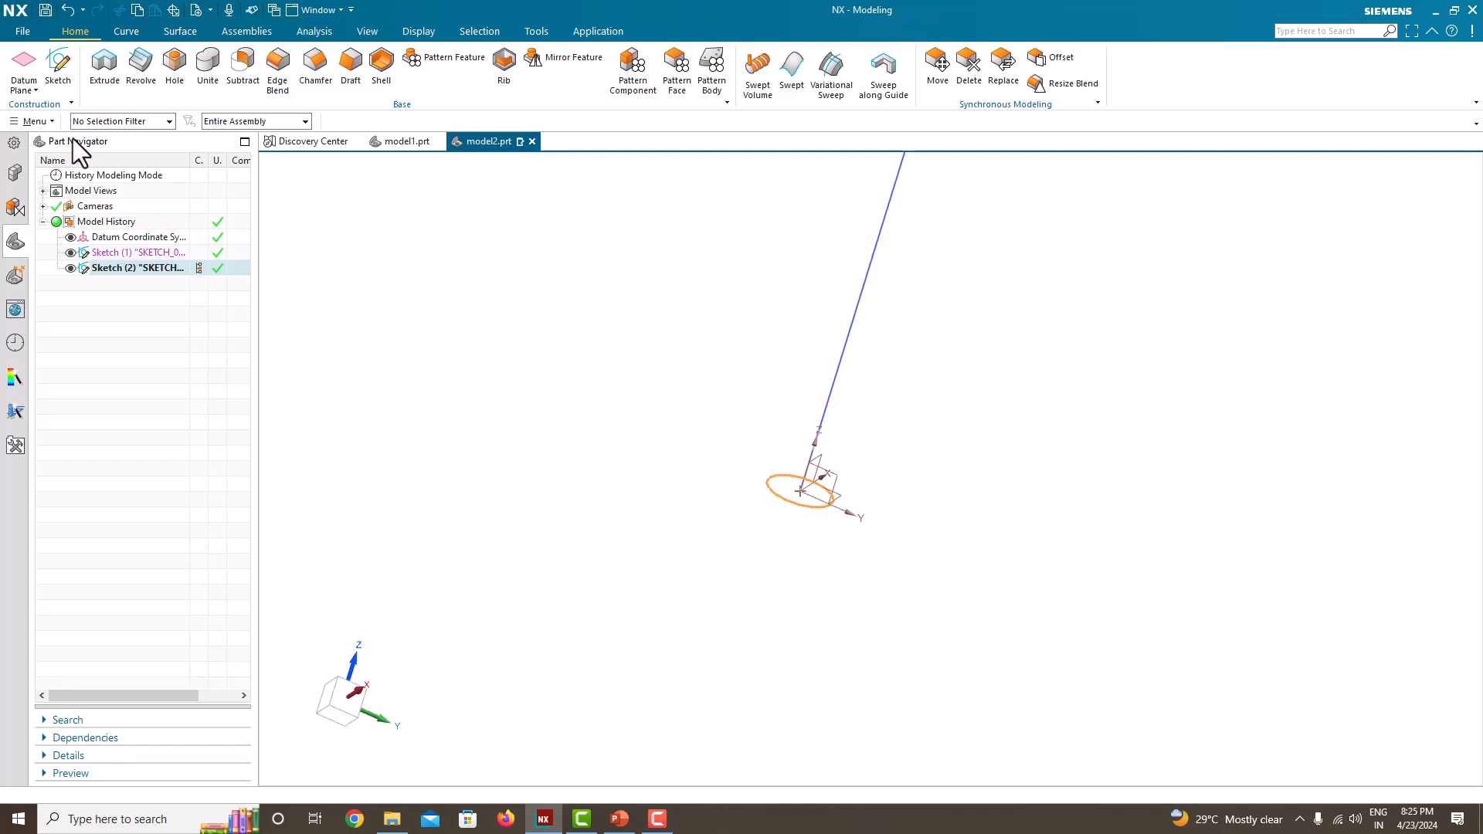
click(44, 123)
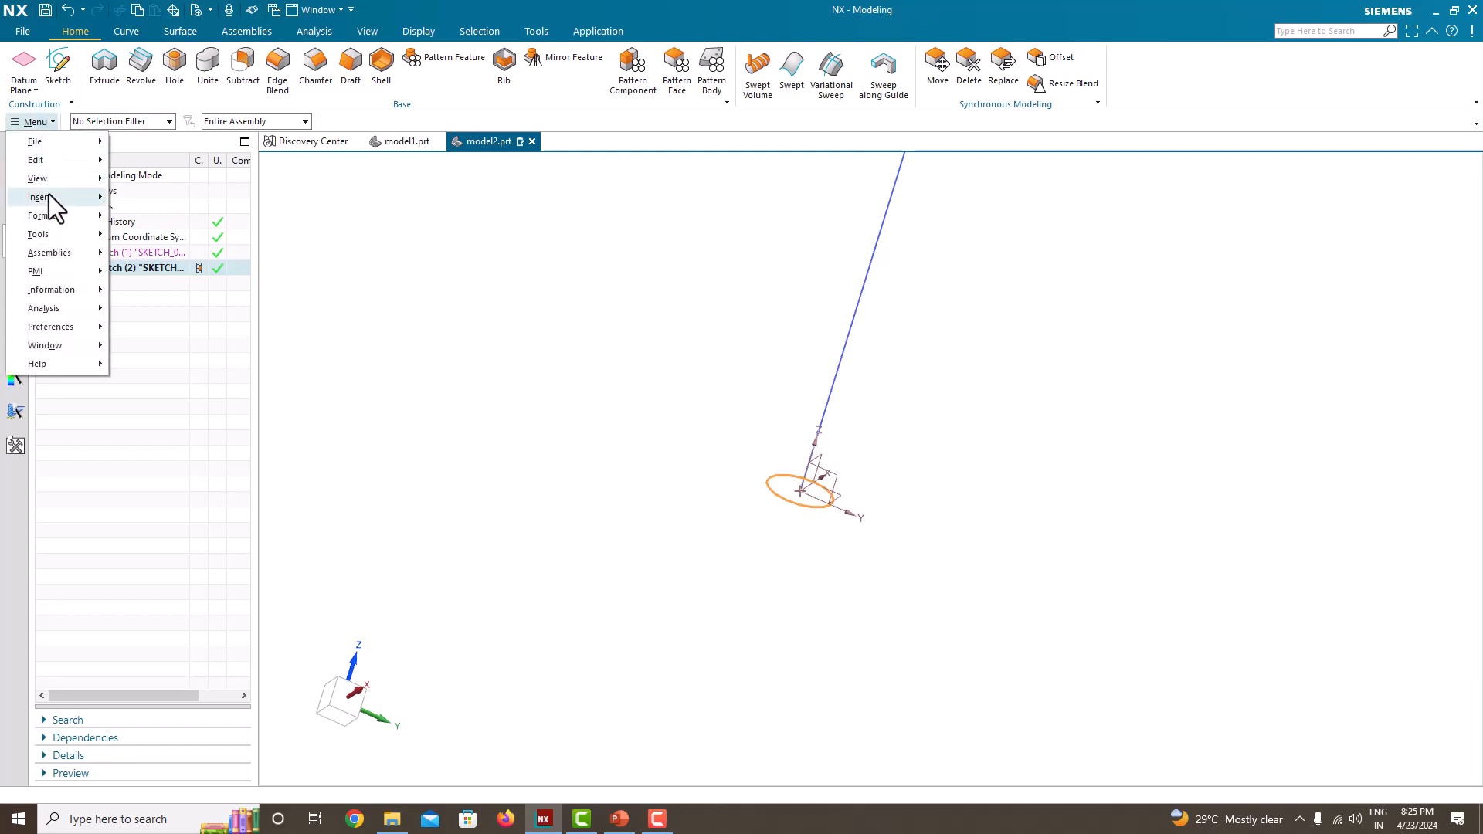
mouse_move(49, 193)
mouse_move(198, 350)
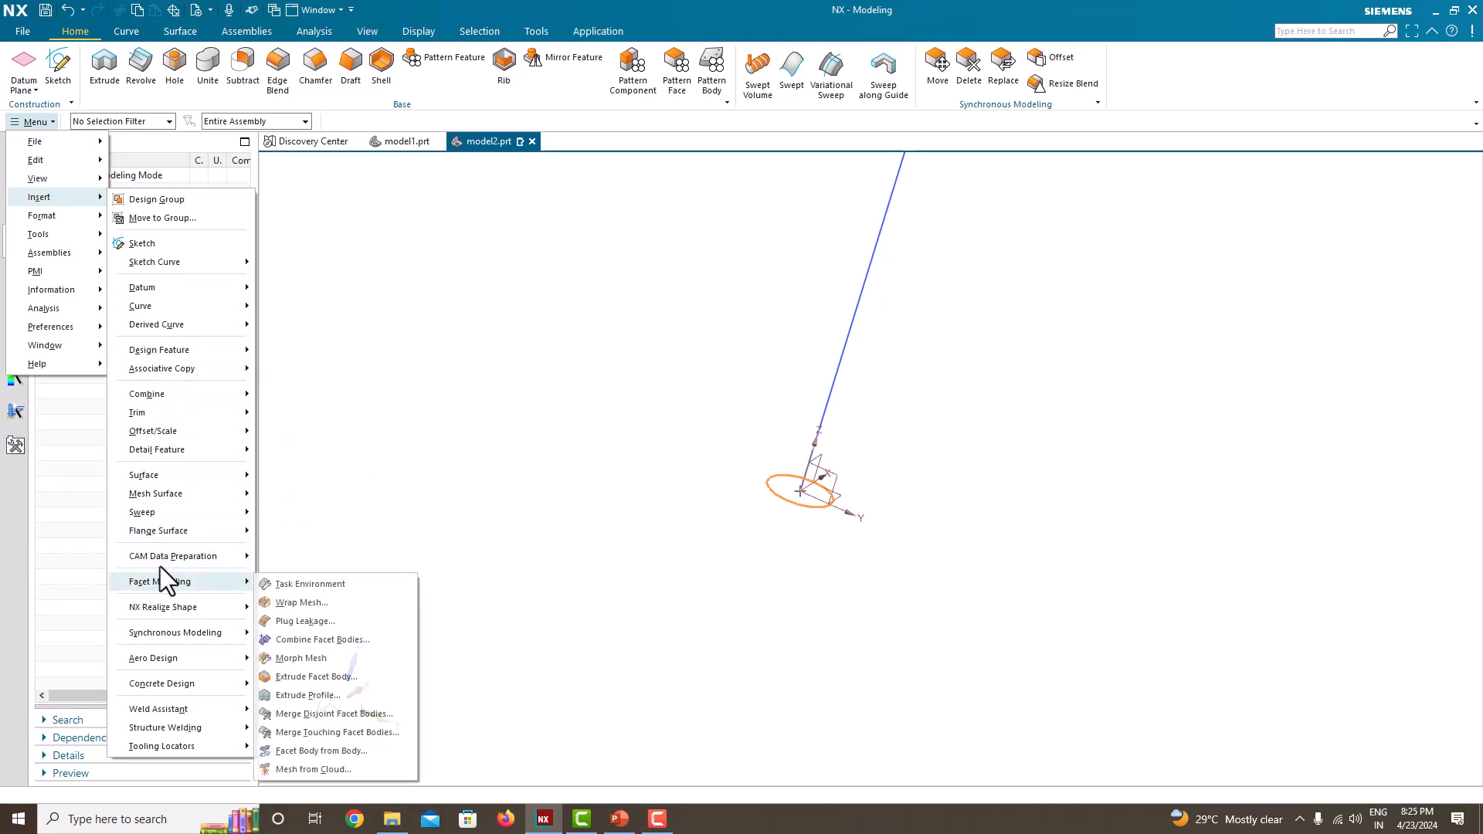
mouse_move(161, 516)
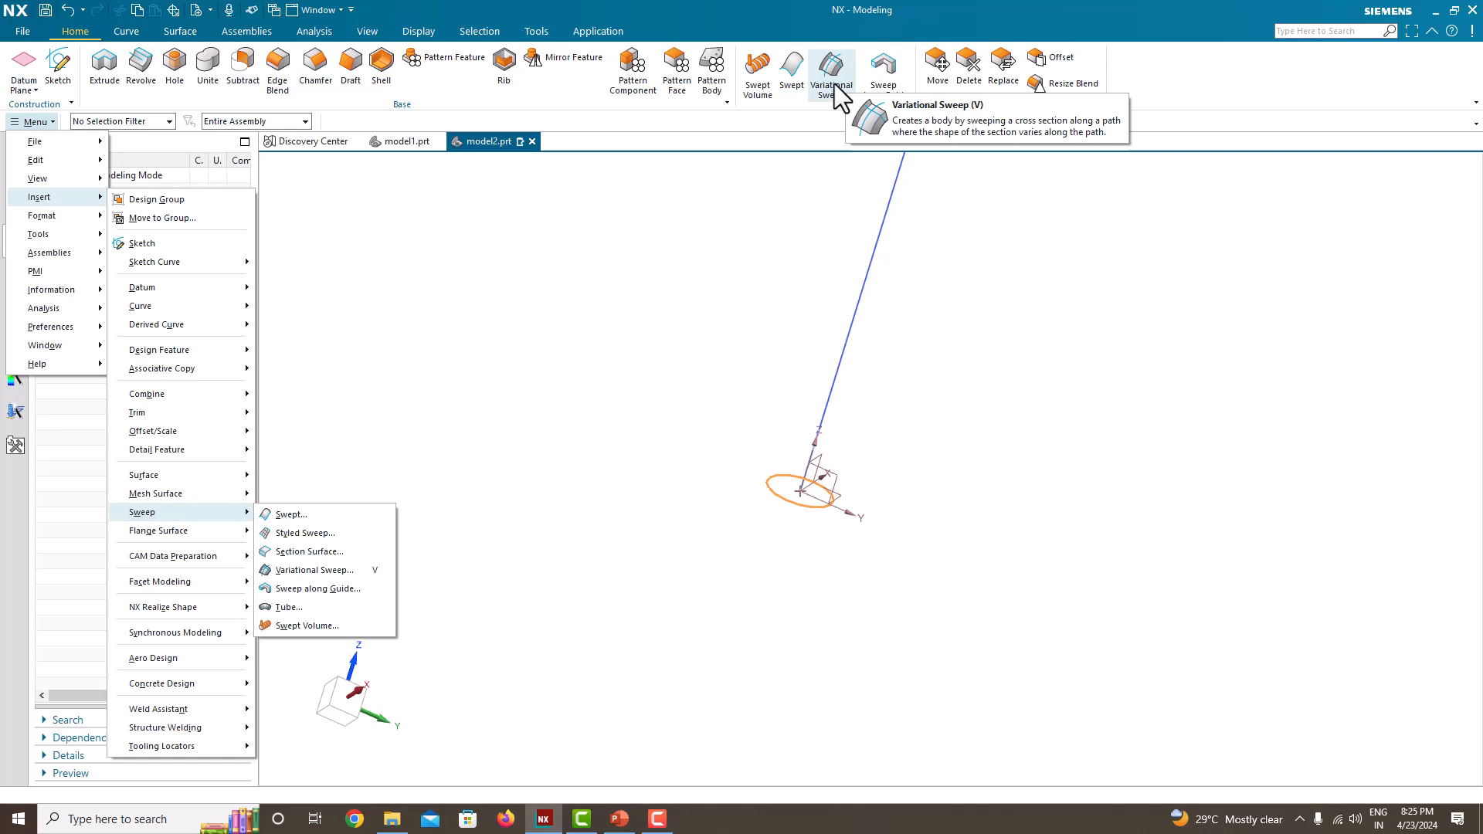
click(326, 573)
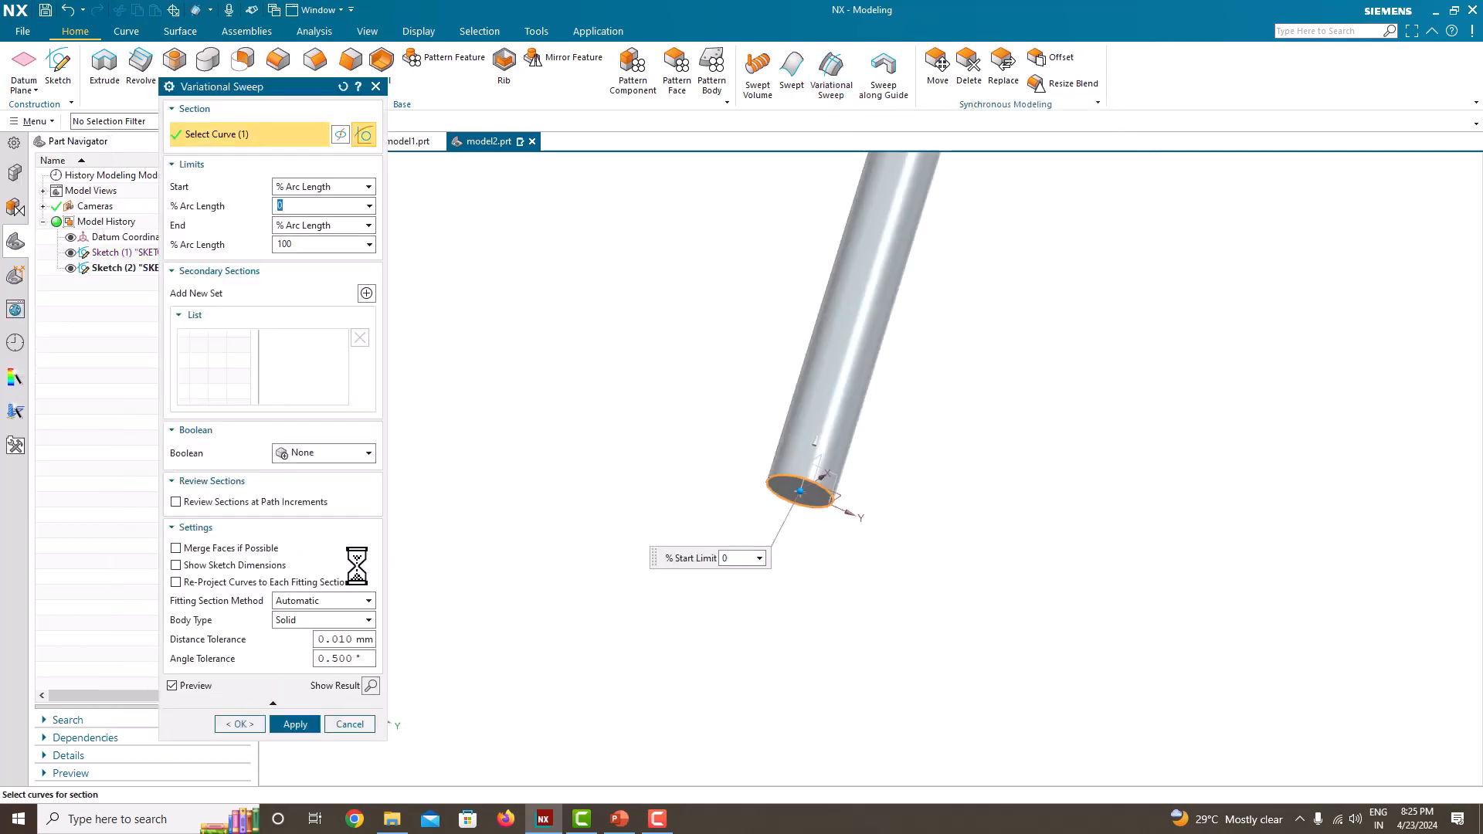
Step: Add a secondary section to the sweep, positioned by Arc Length at 200 mm
scroll(771, 450, down, 3)
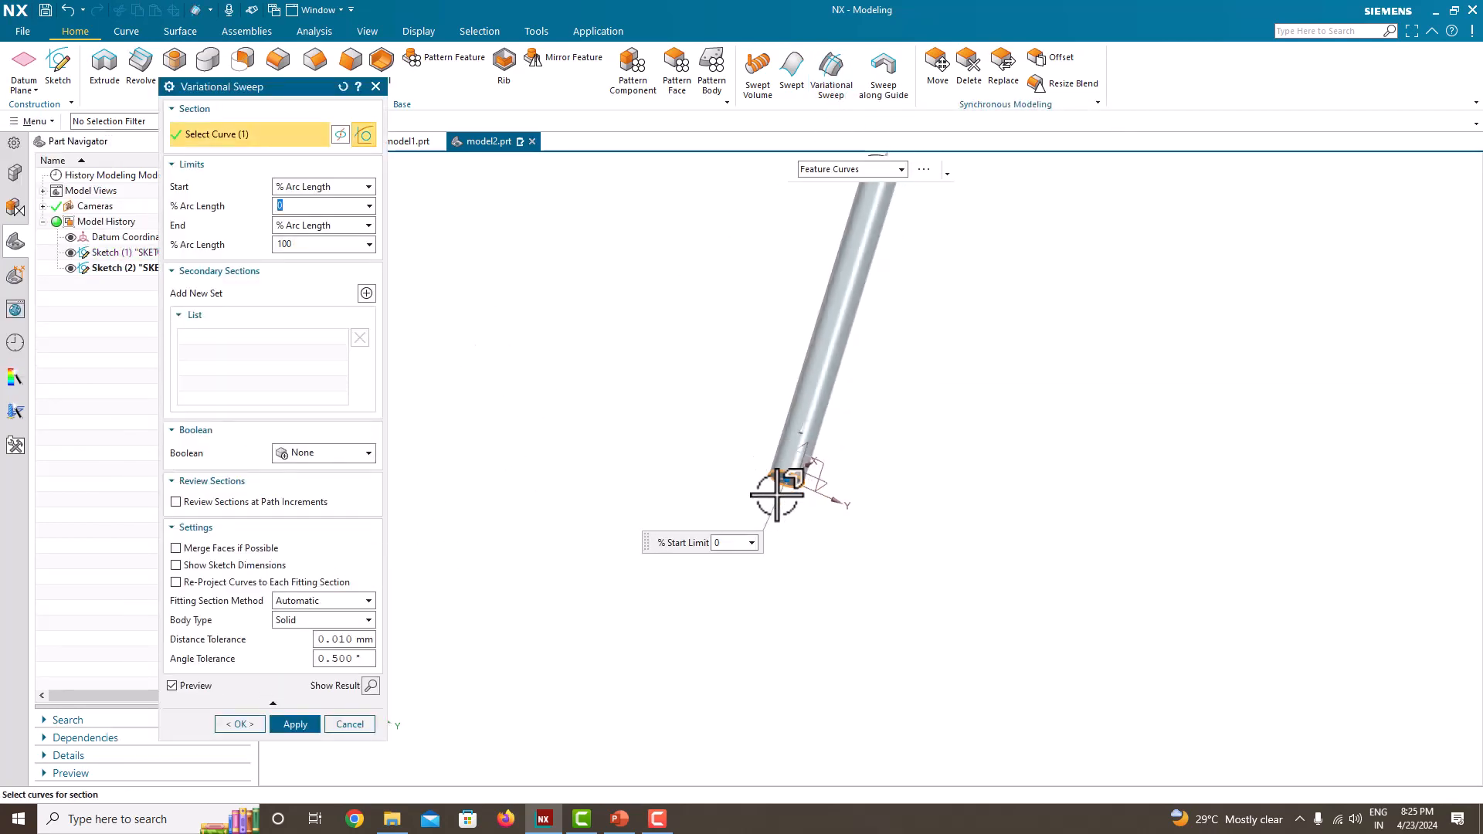
scroll(778, 495, up, 1)
scroll(778, 495, up, 3)
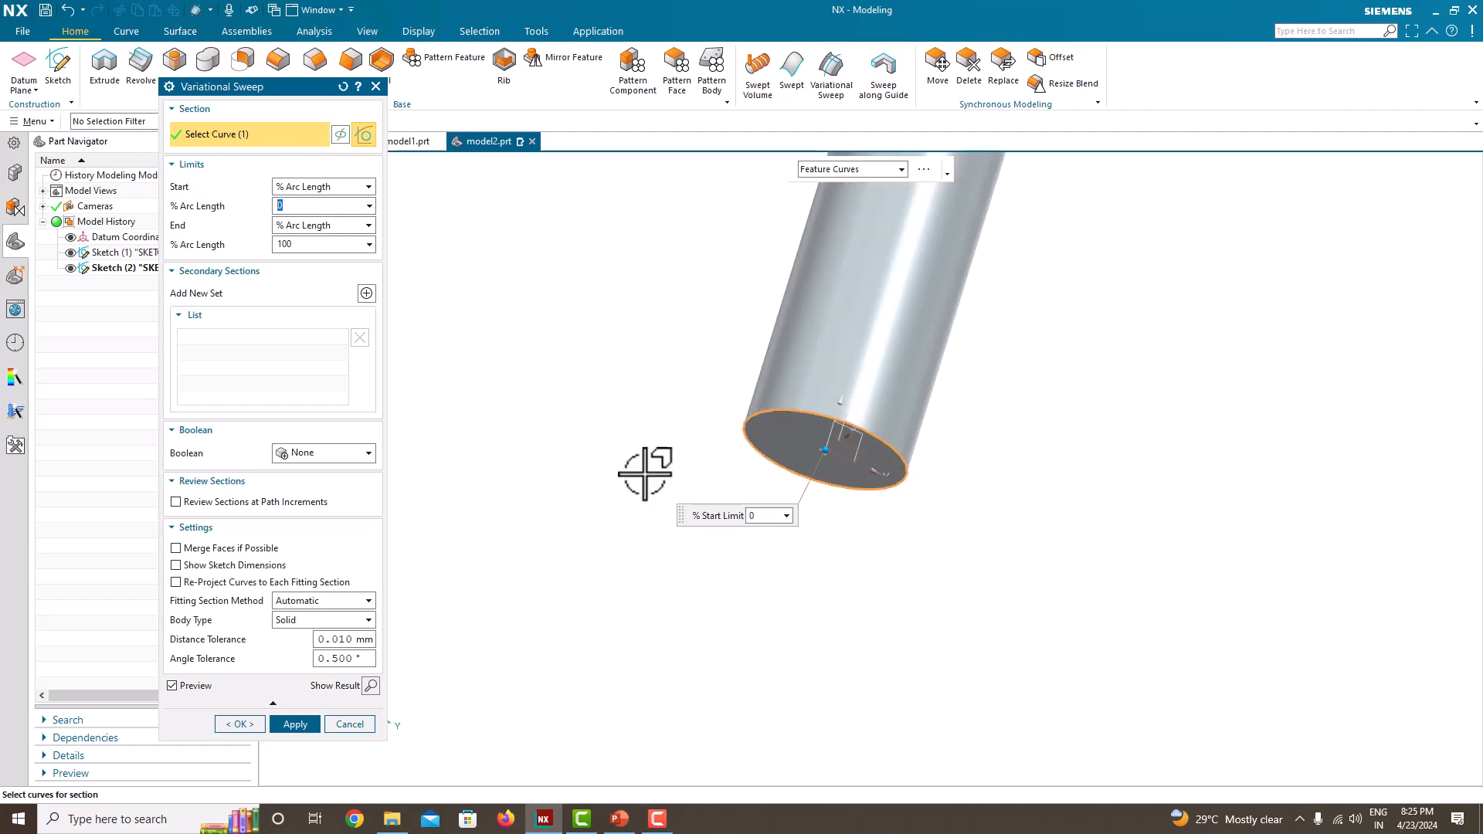
middle_drag(649, 473, 769, 359)
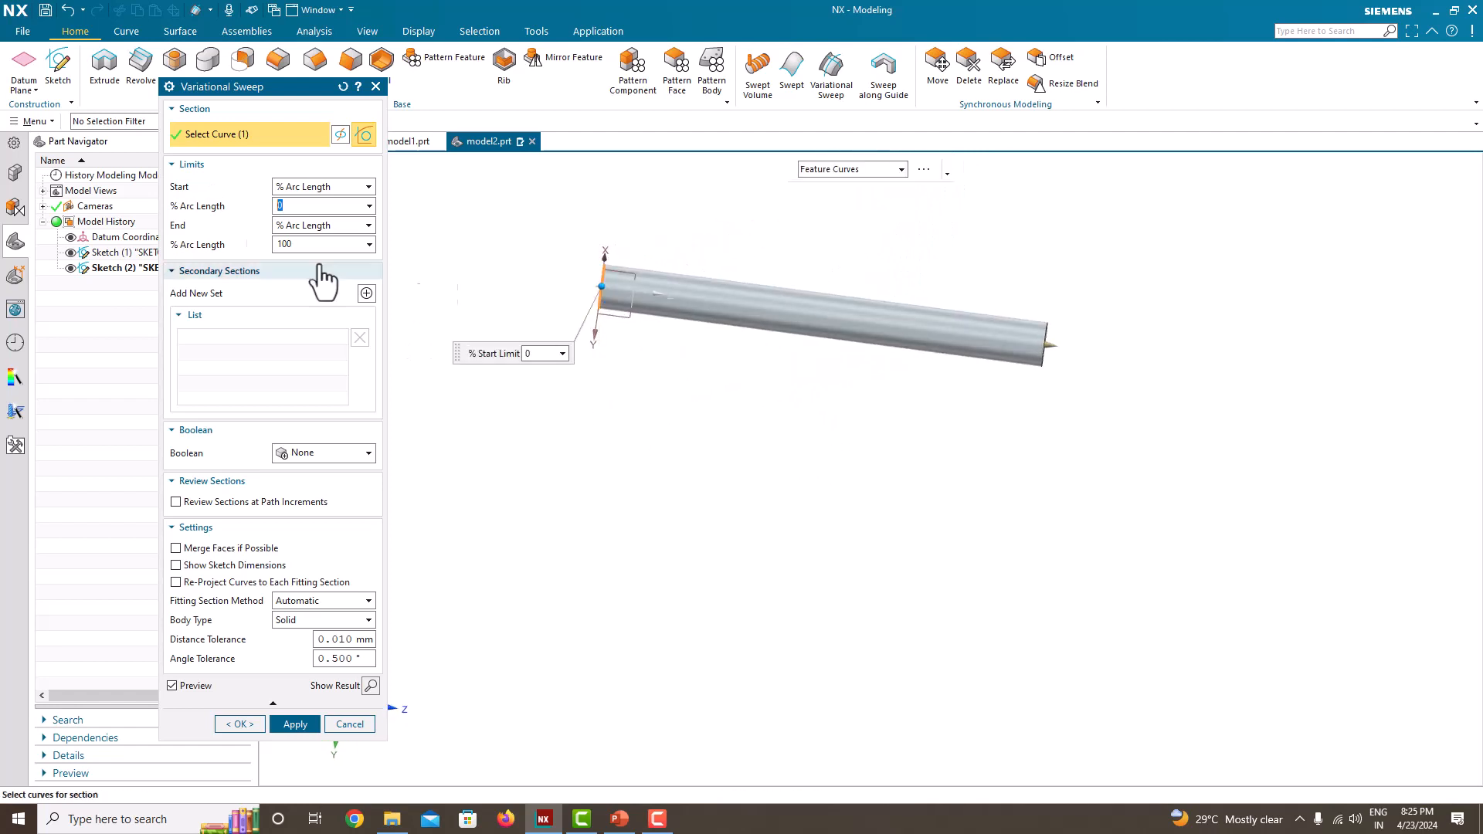
click(367, 294)
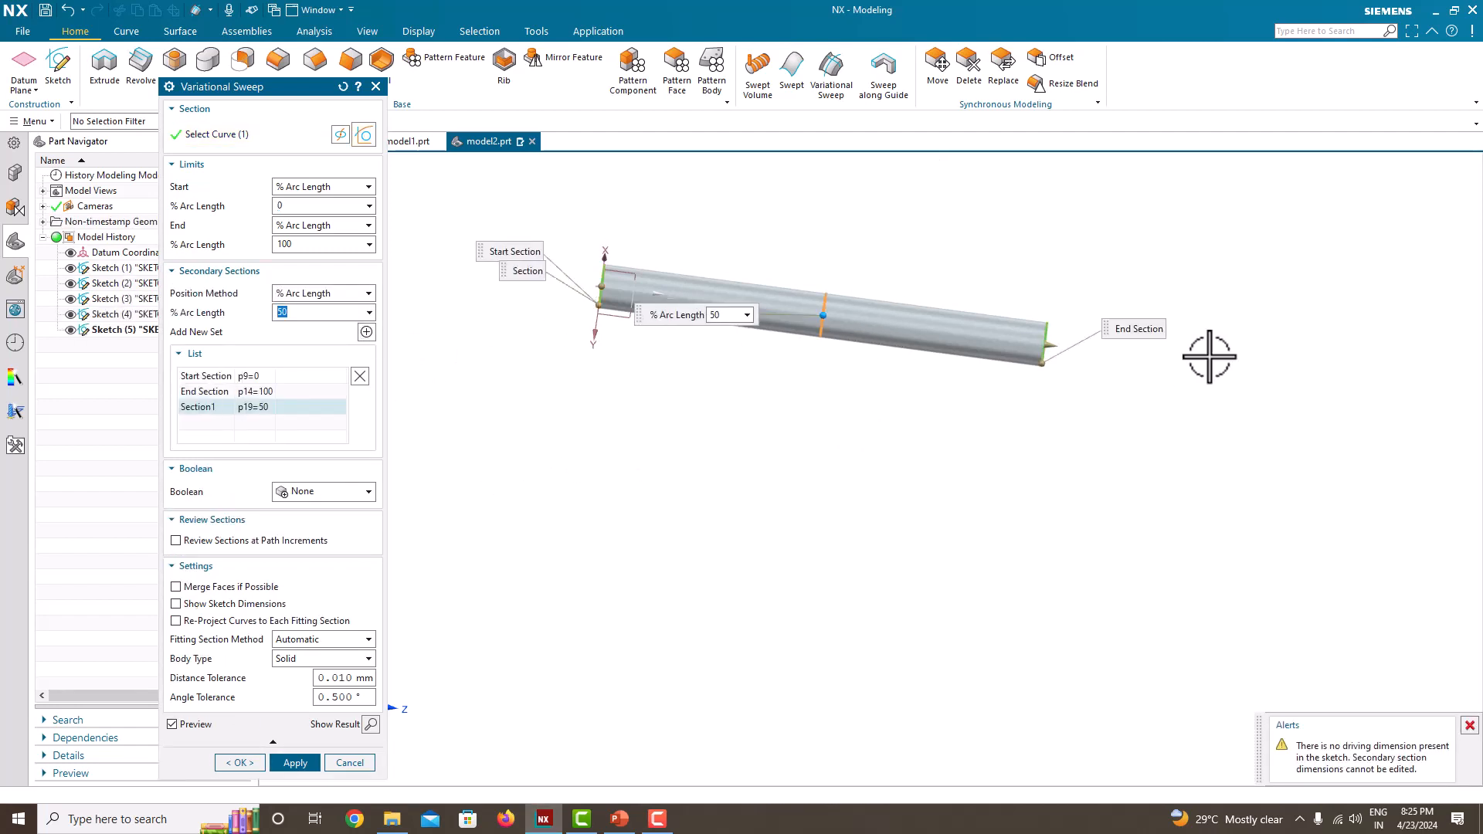
click(303, 299)
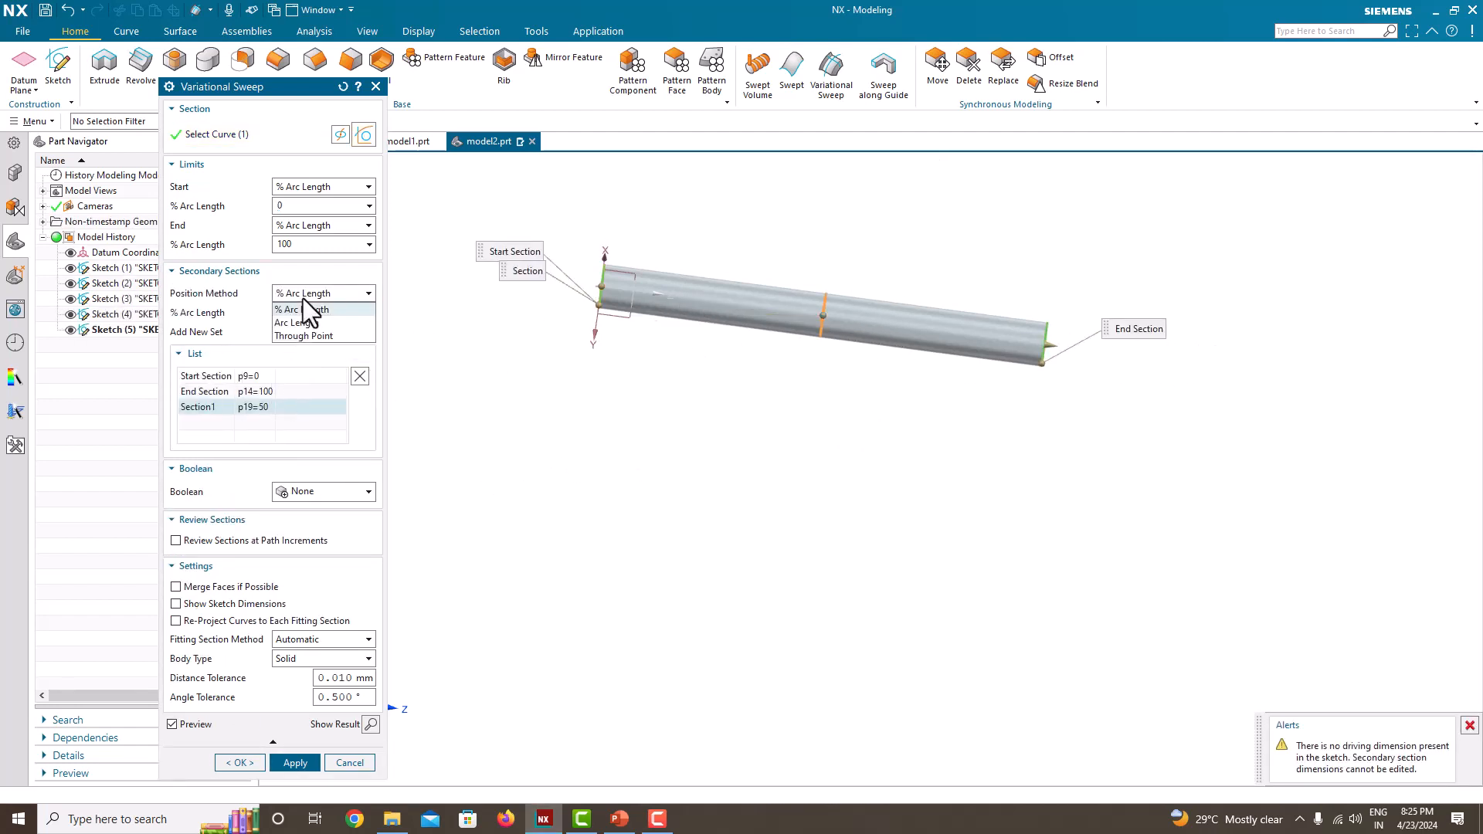
click(306, 318)
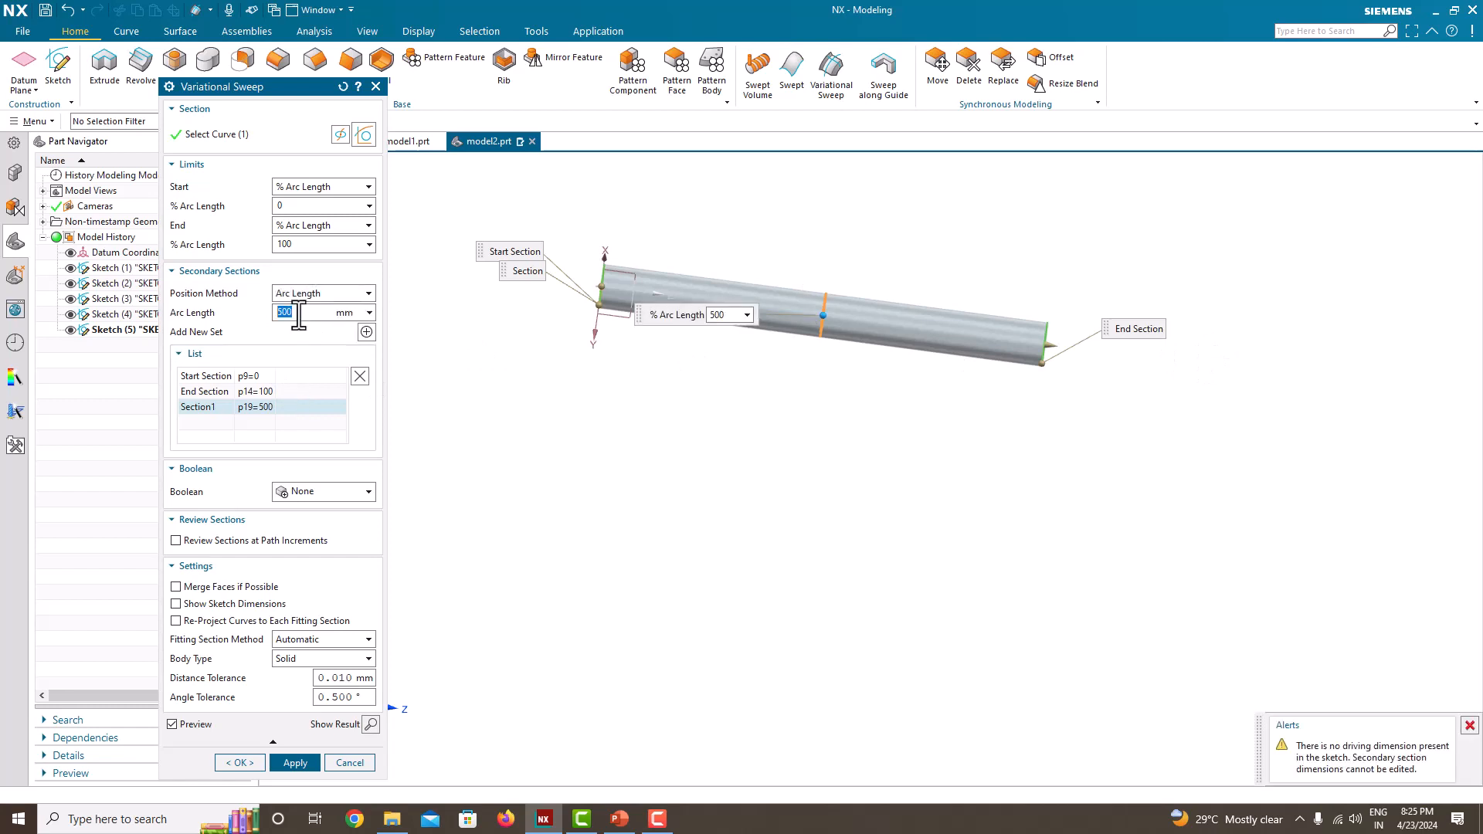
click(305, 313)
text(200)
key(Return)
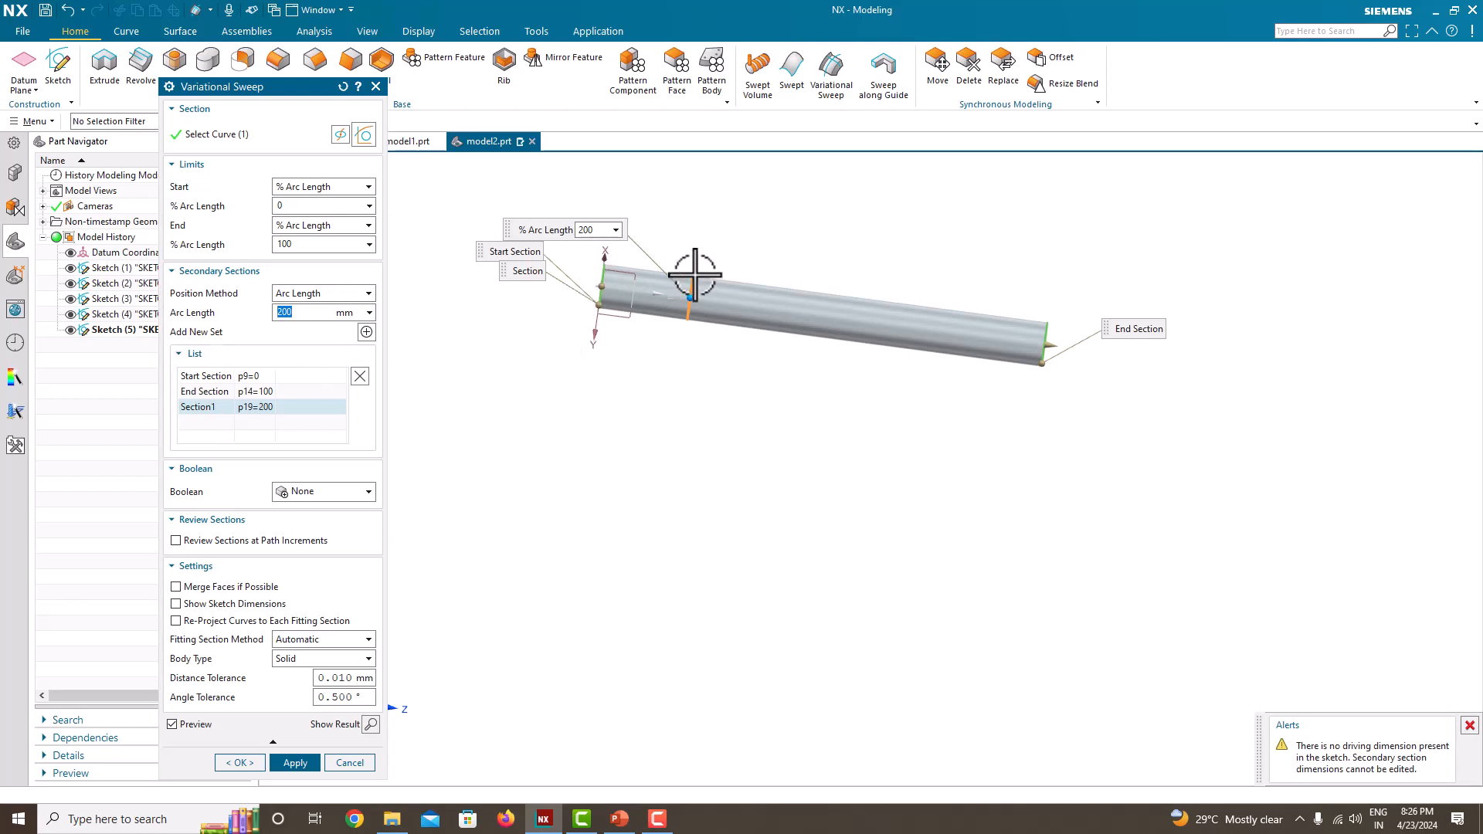
Step: Add a second secondary section, positioned by Arc Length at 400 mm
click(365, 334)
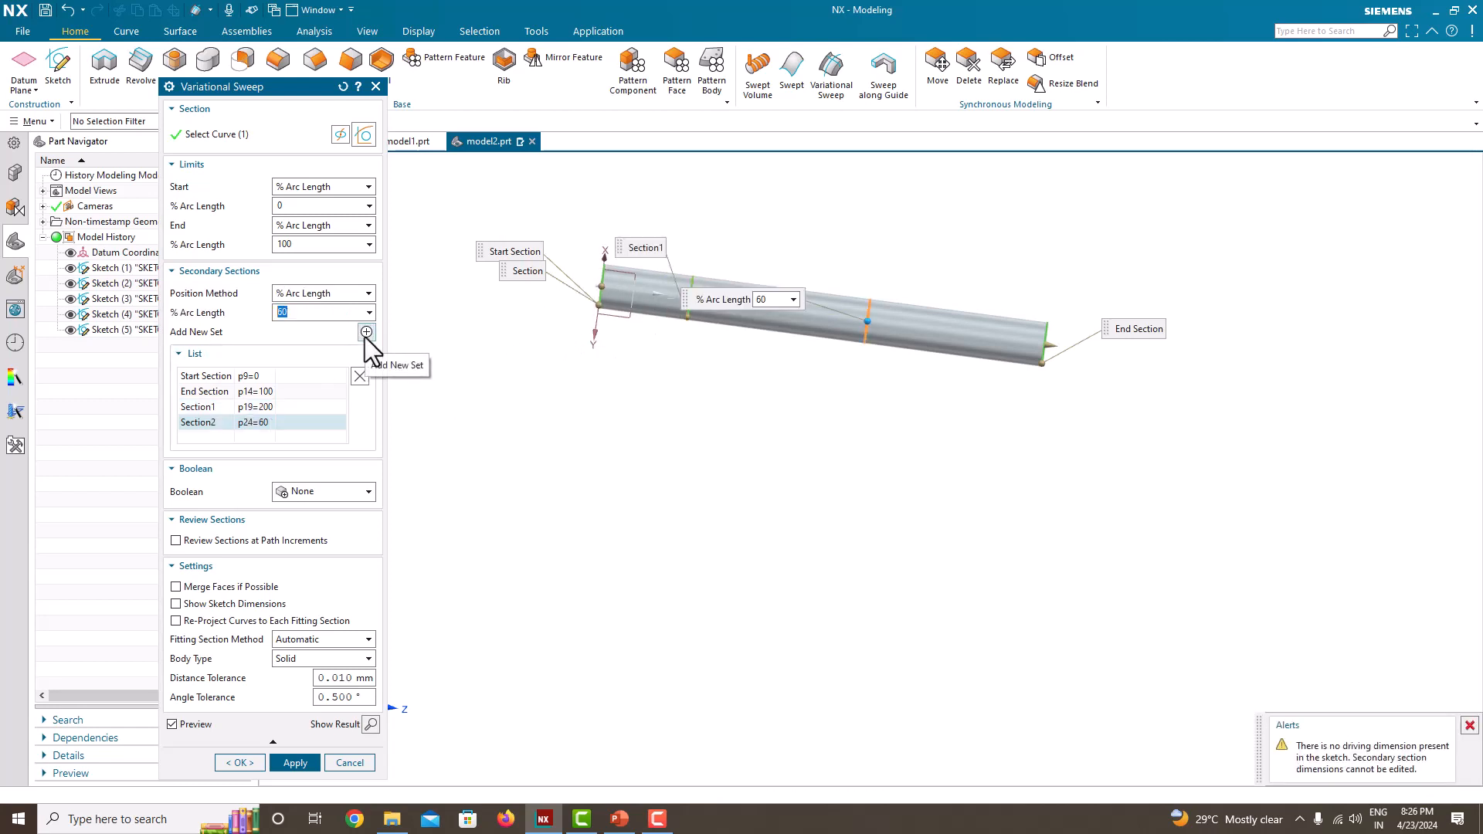
click(363, 294)
click(313, 312)
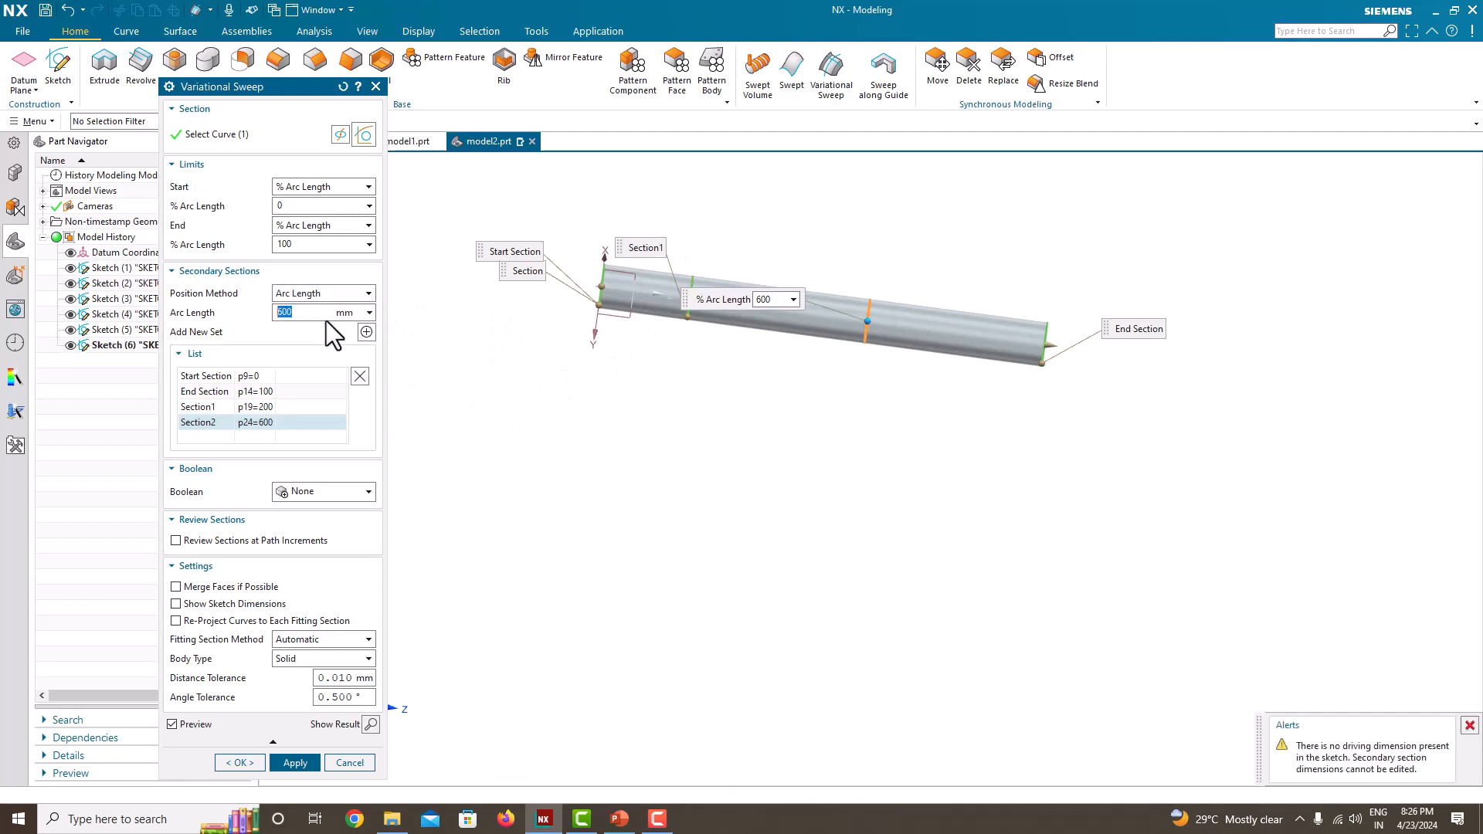
text(400)
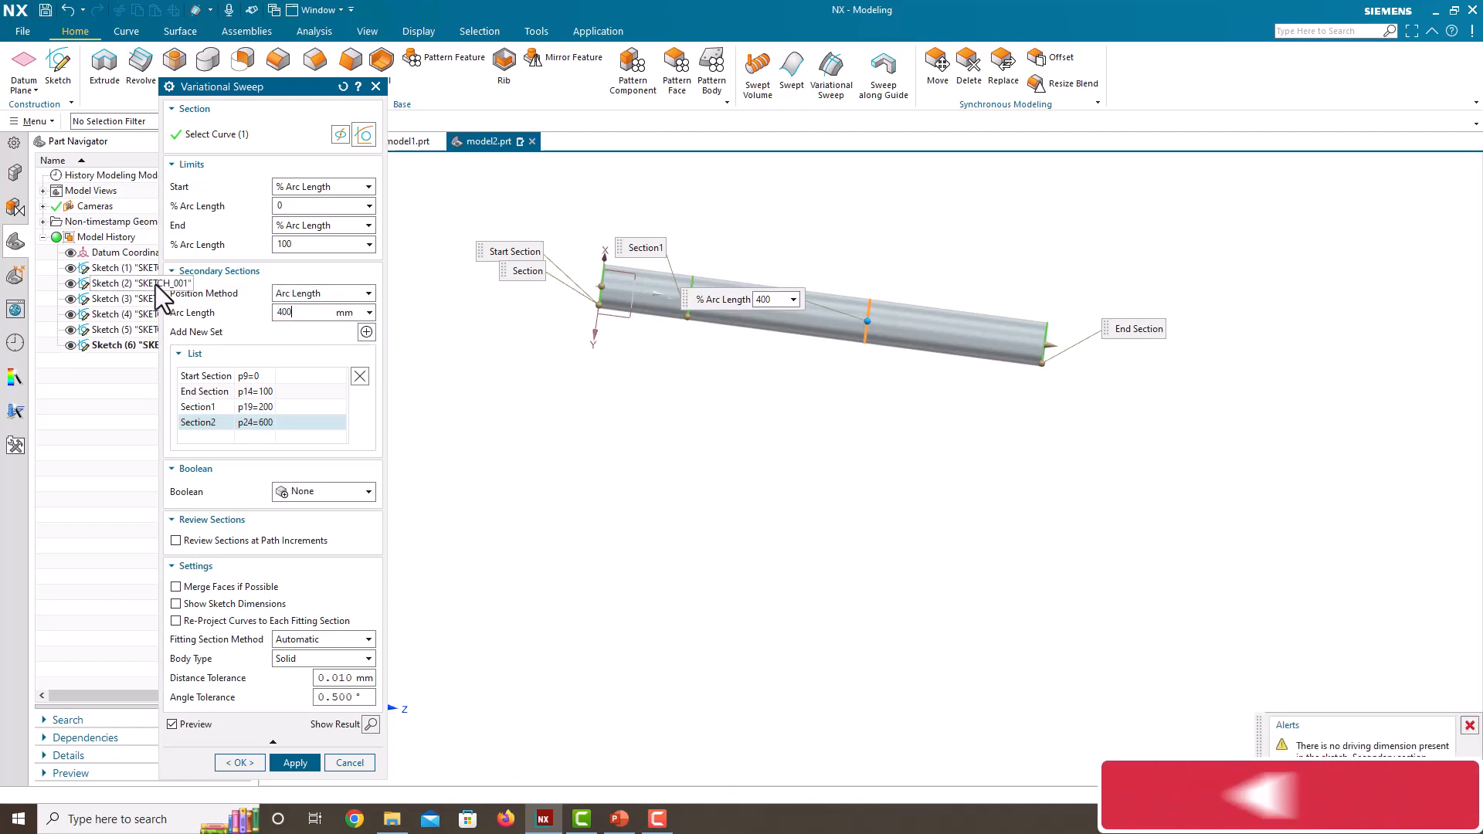
key(Return)
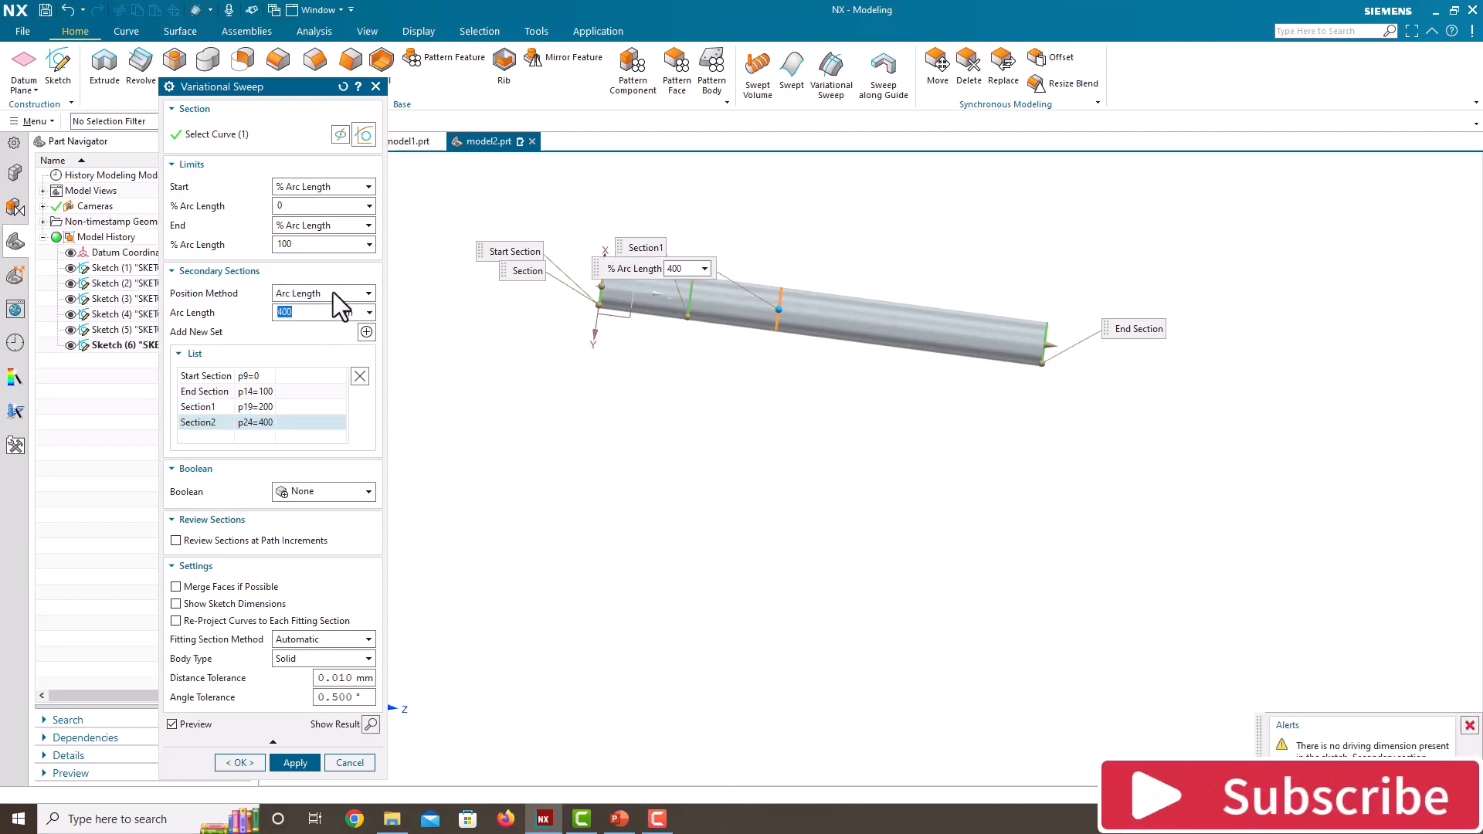
Step: Add a third secondary section, positioned by Arc Length at 600 mm
click(366, 332)
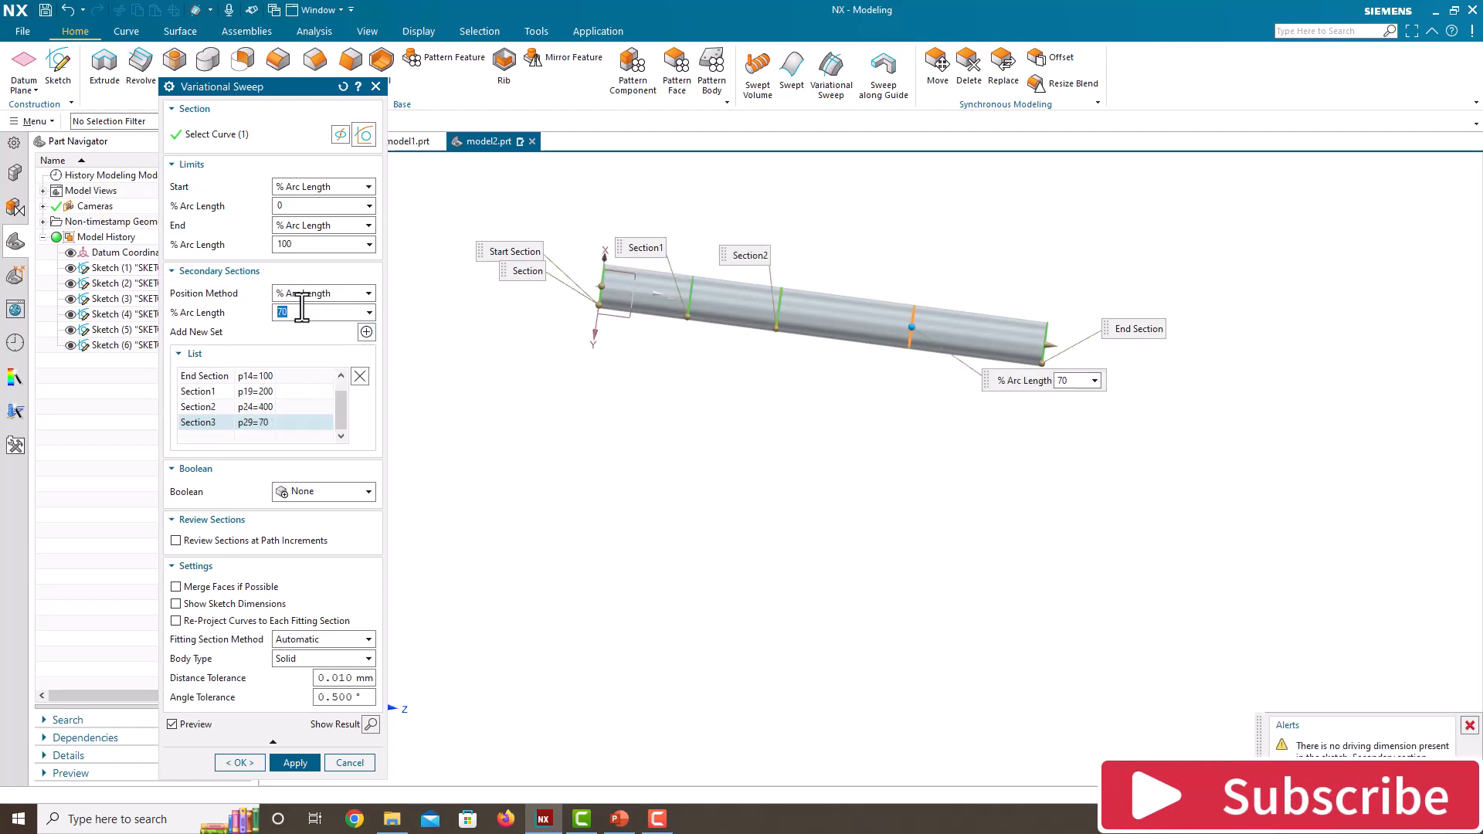
text(600)
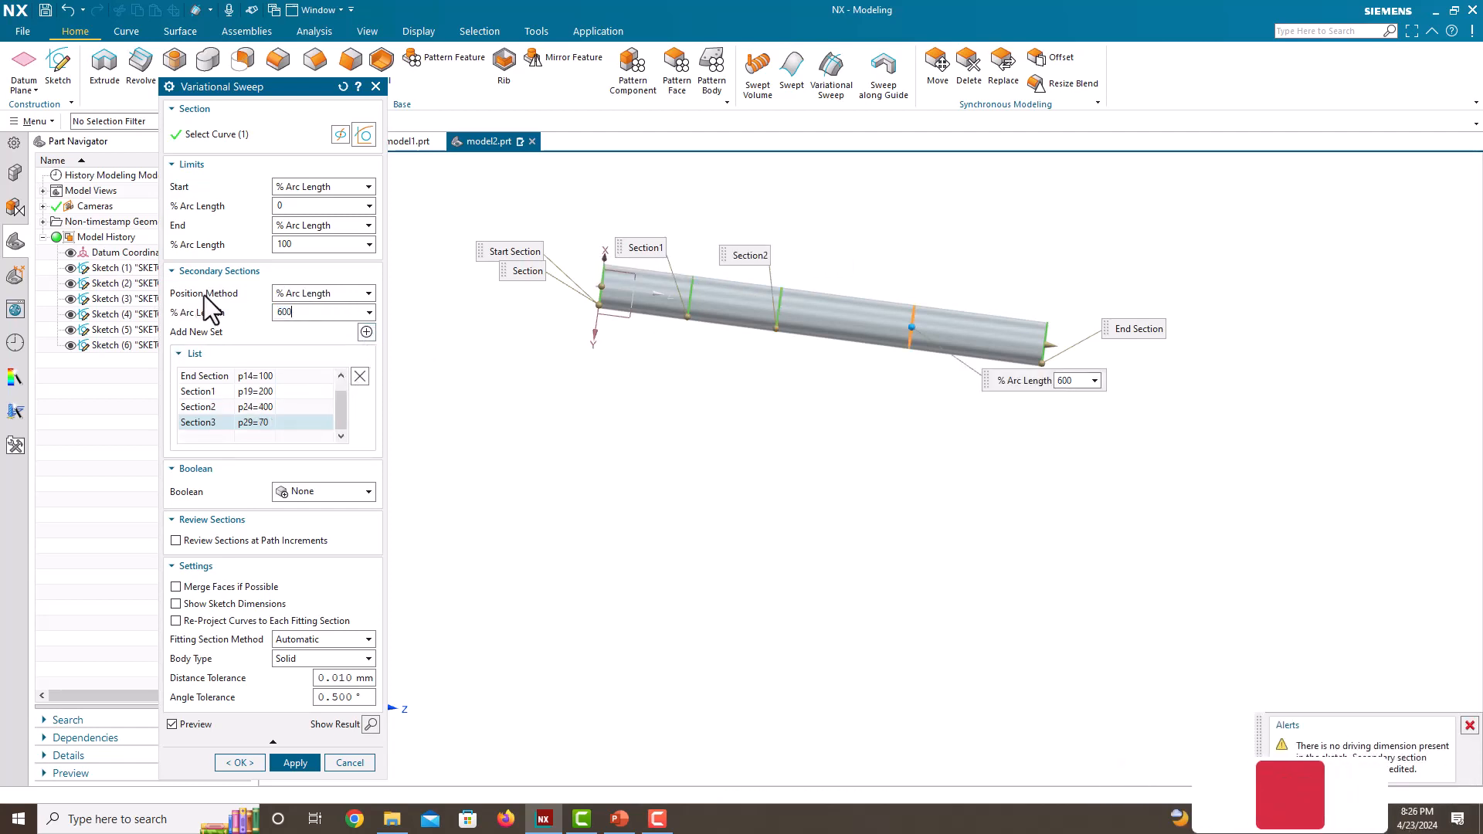
key(Return)
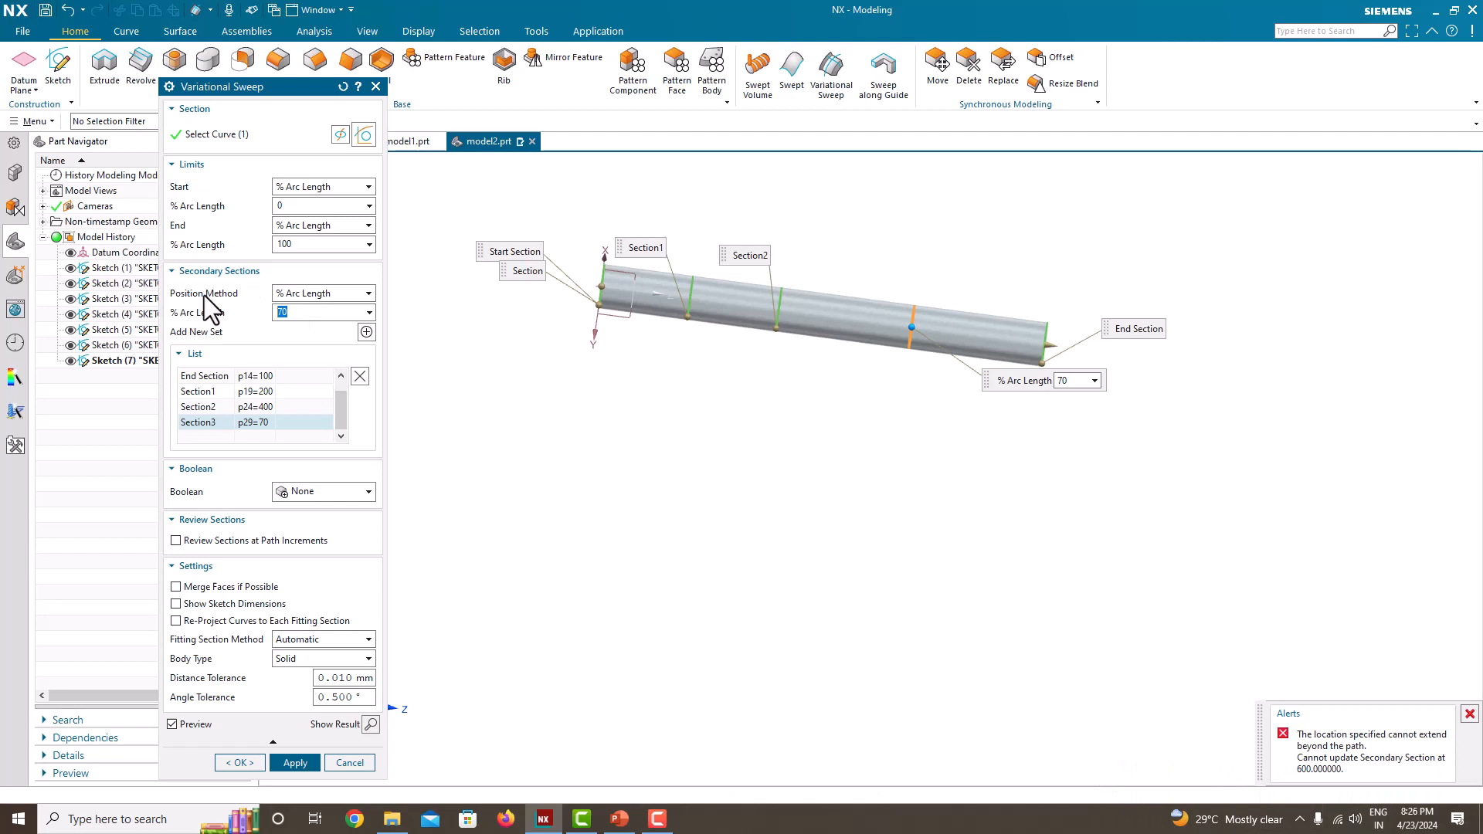
click(338, 299)
click(316, 321)
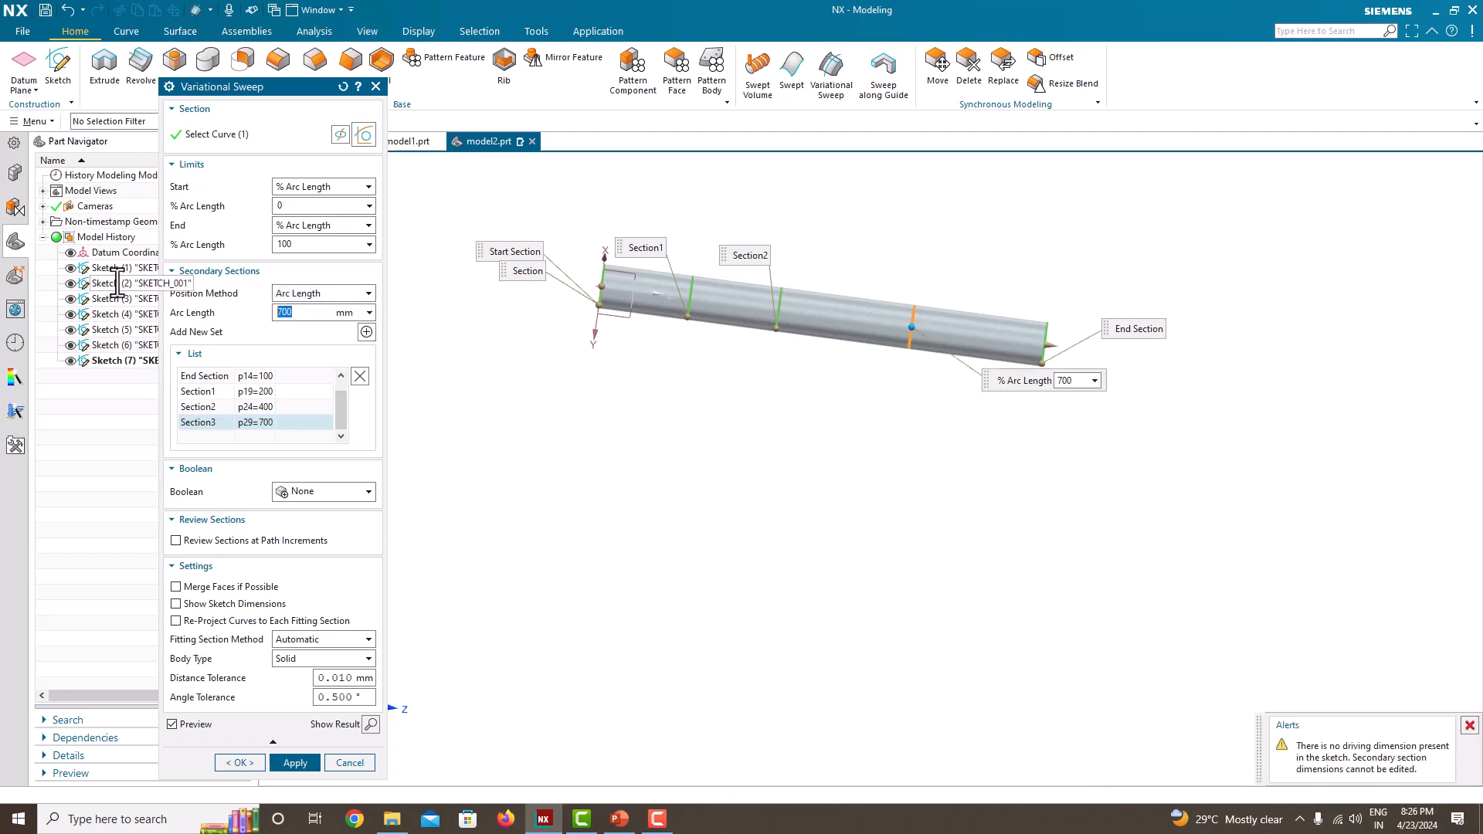
key(Return)
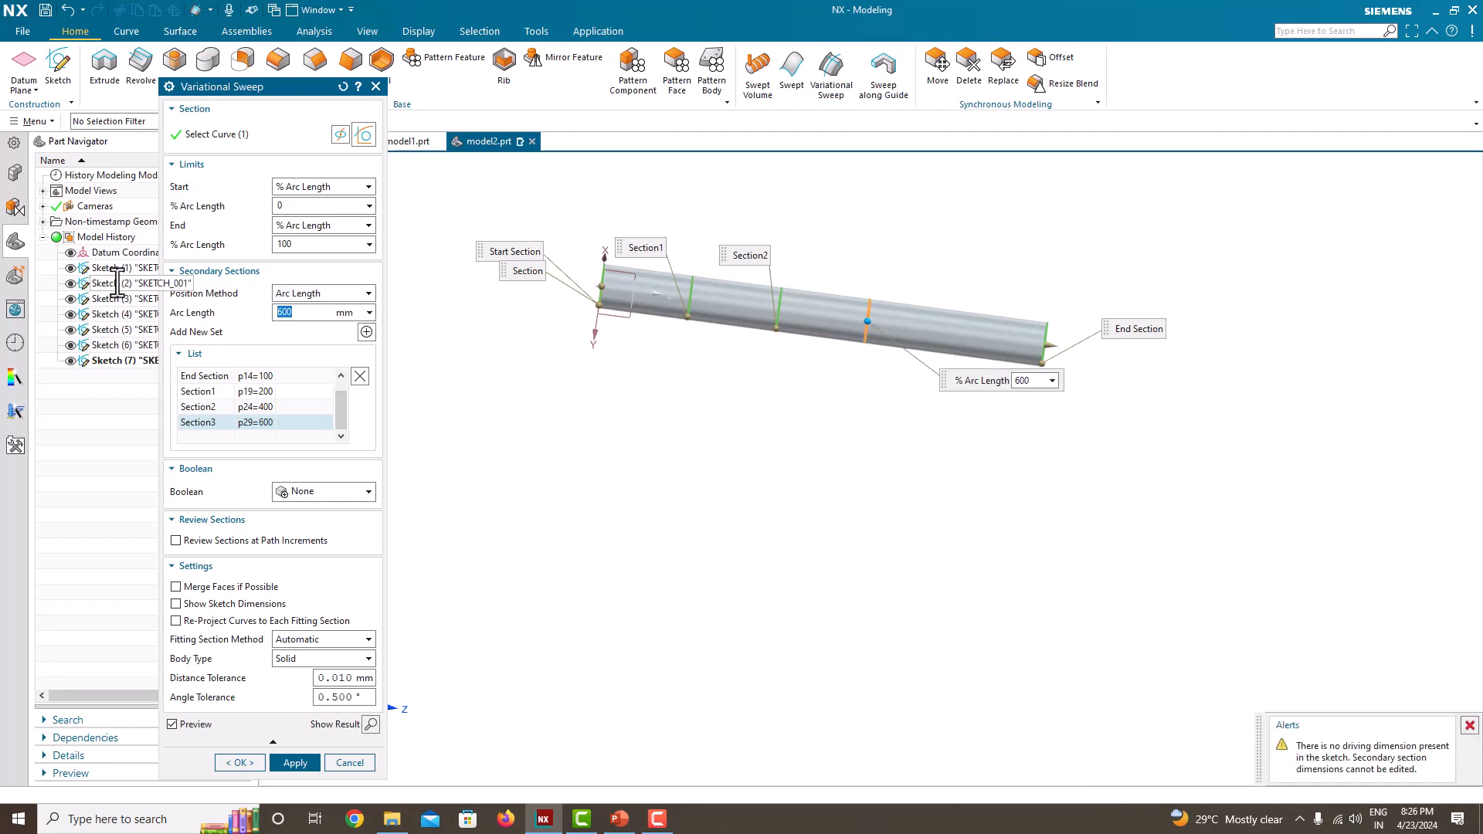
Step: Add a fourth secondary section, positioned by Arc Length at 800 mm
click(367, 333)
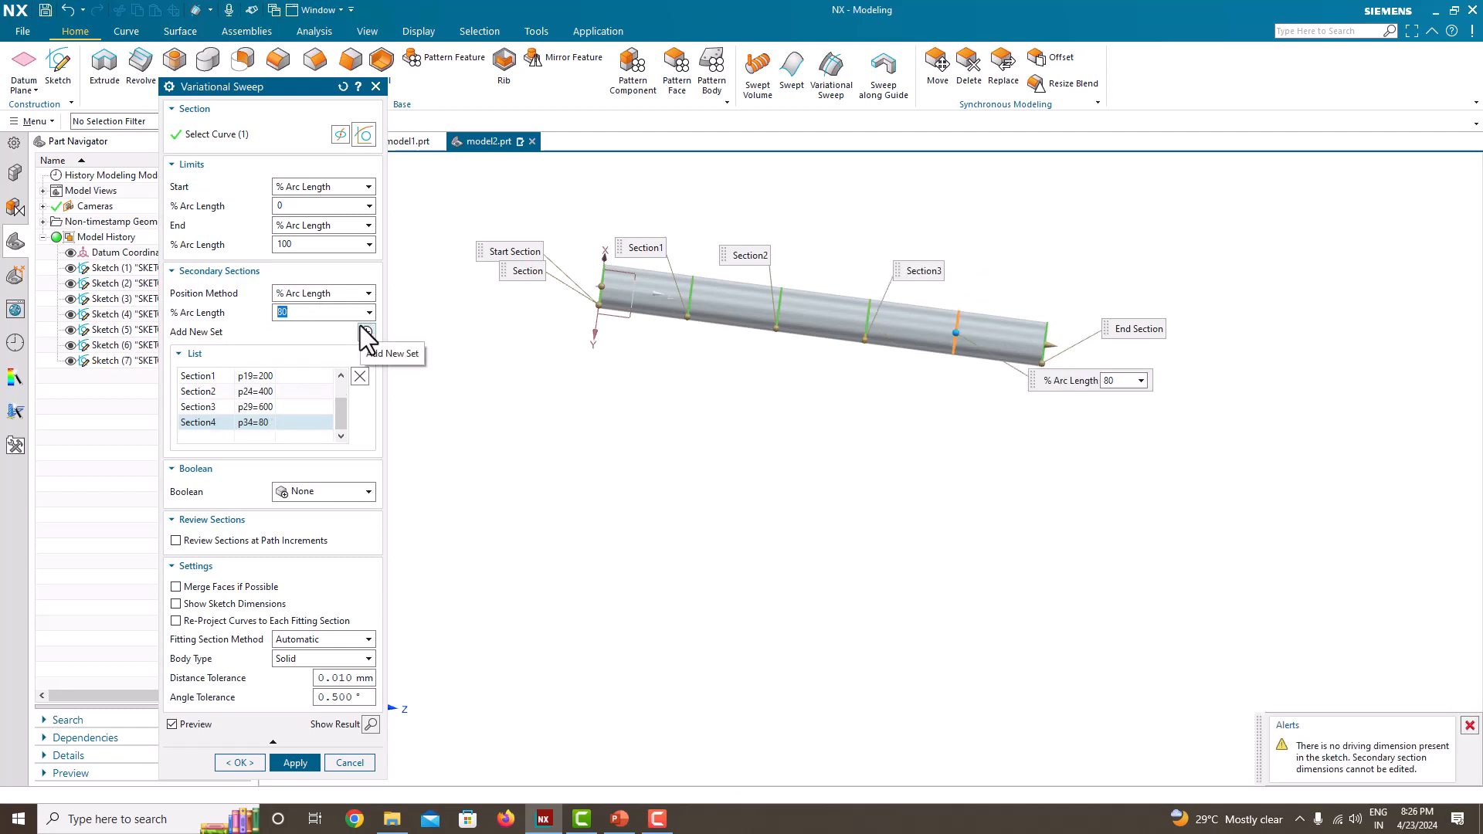
click(334, 294)
click(318, 323)
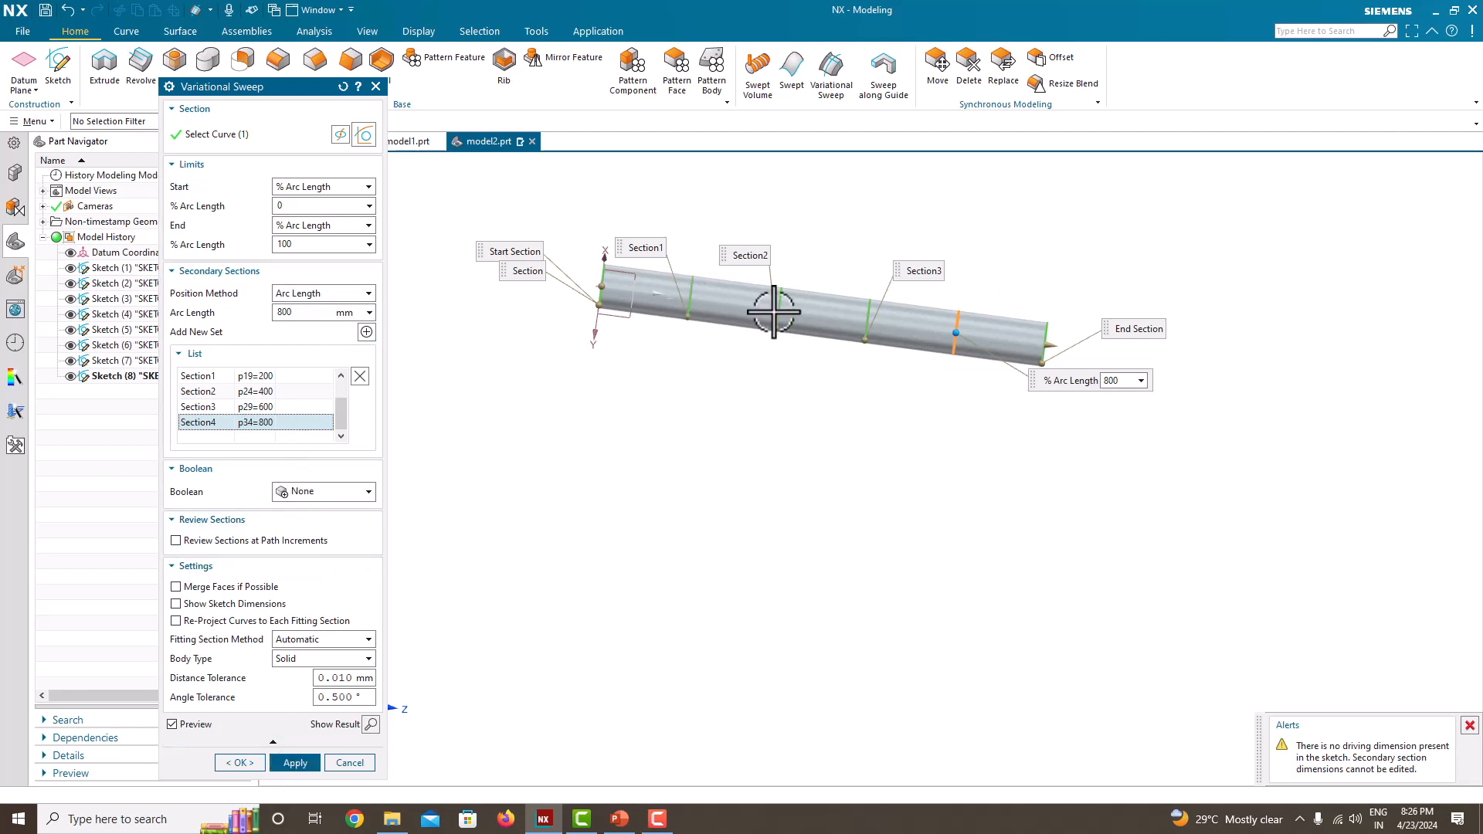
Step: Inspect the end section and the 200 mm section along the preview, and create the variational sweep as a solid body
scroll(1016, 335, up, 3)
scroll(1070, 347, down, 2)
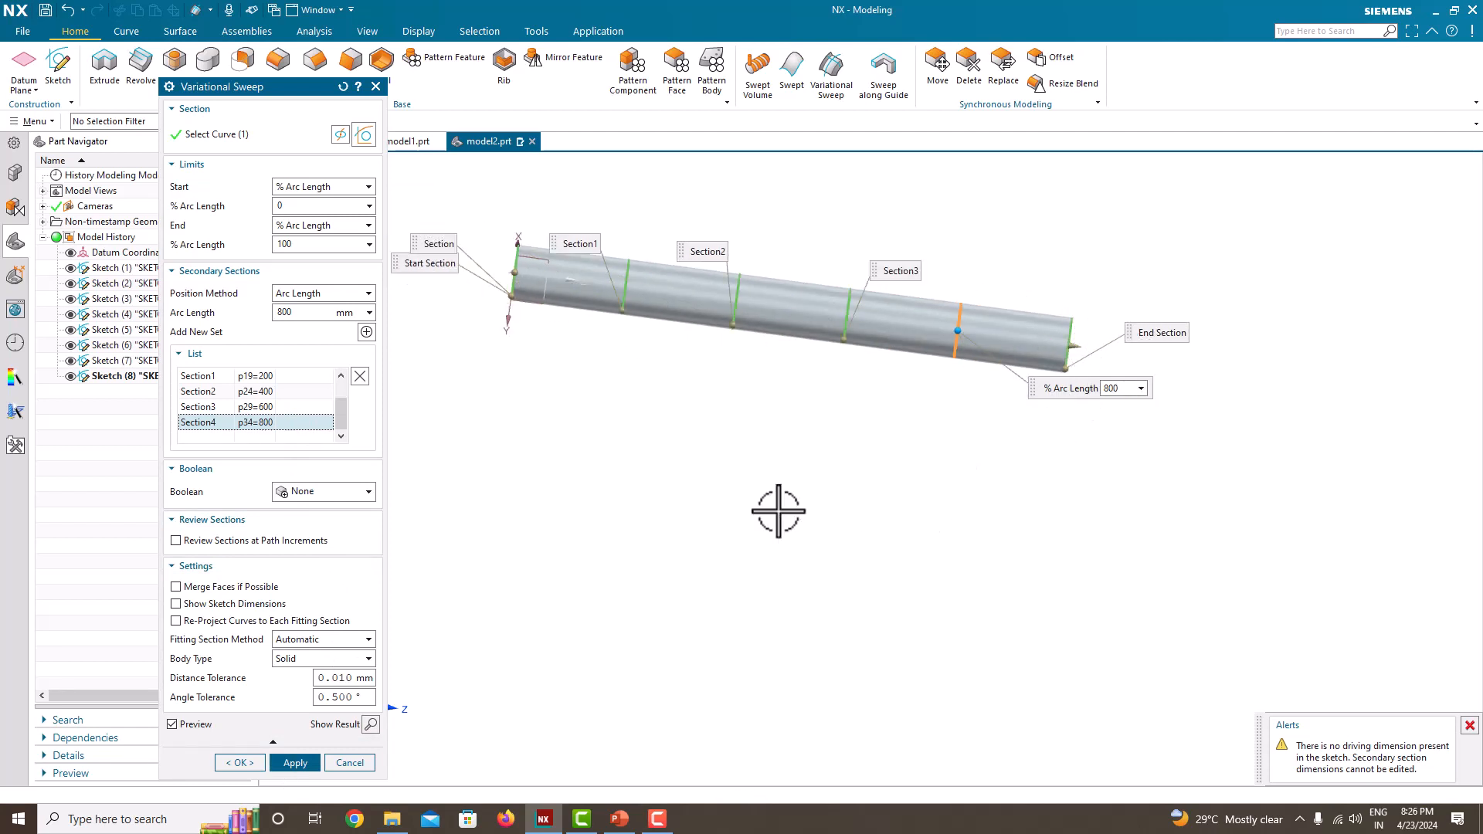
scroll(269, 423, up, 2)
click(269, 393)
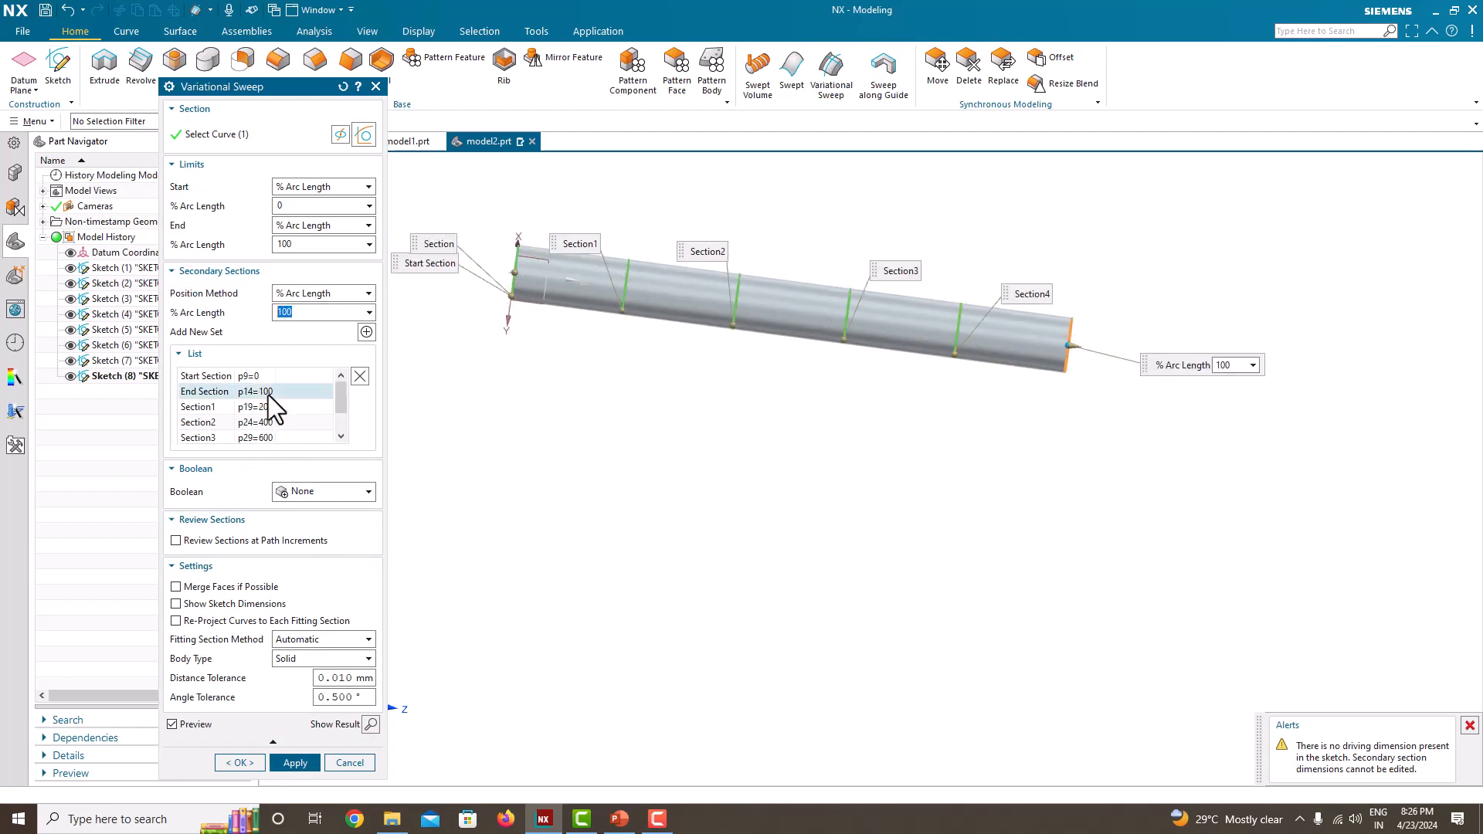
middle_drag(647, 395, 564, 415)
click(258, 404)
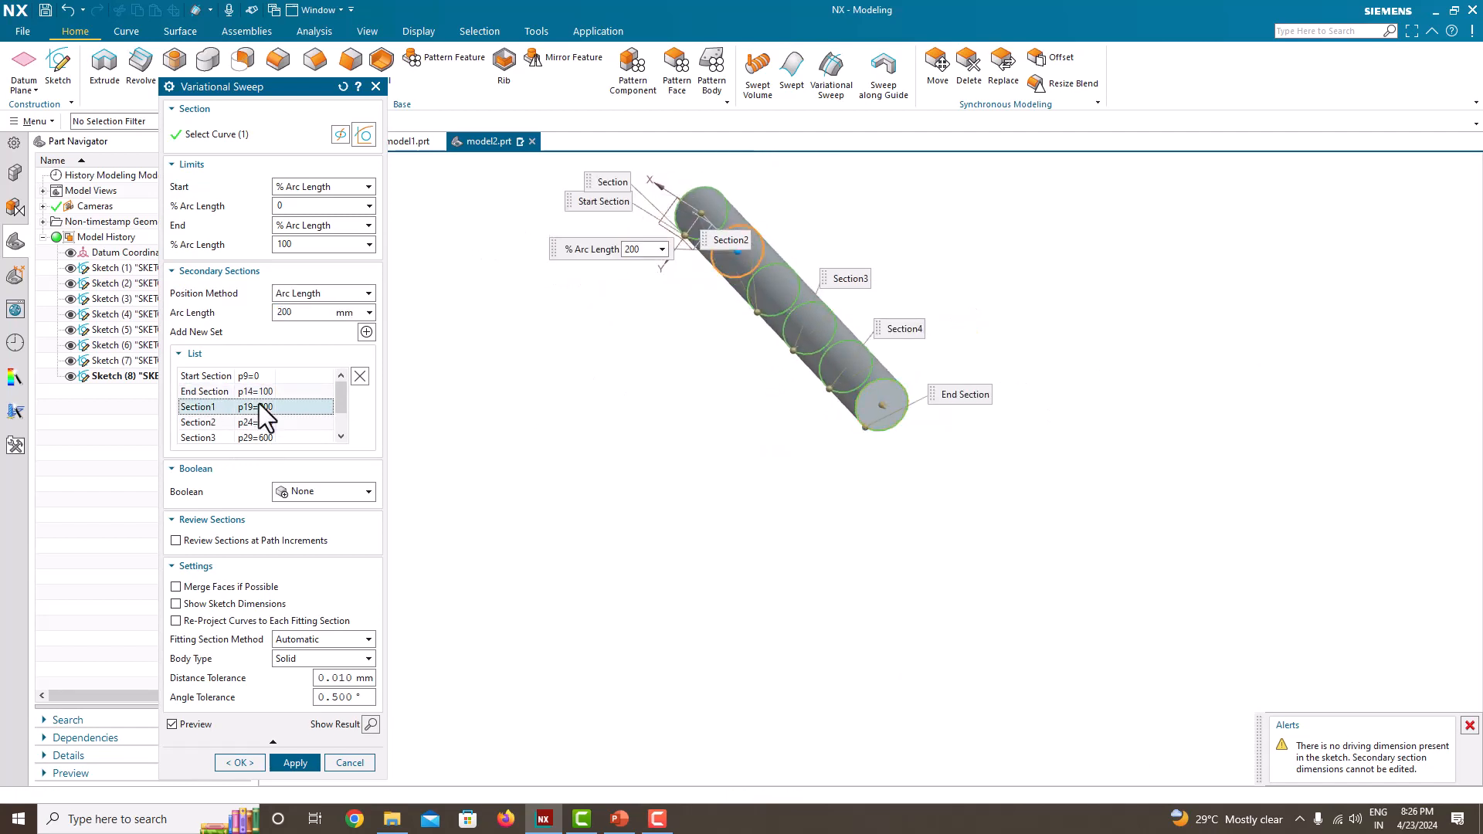
scroll(742, 228, down, 6)
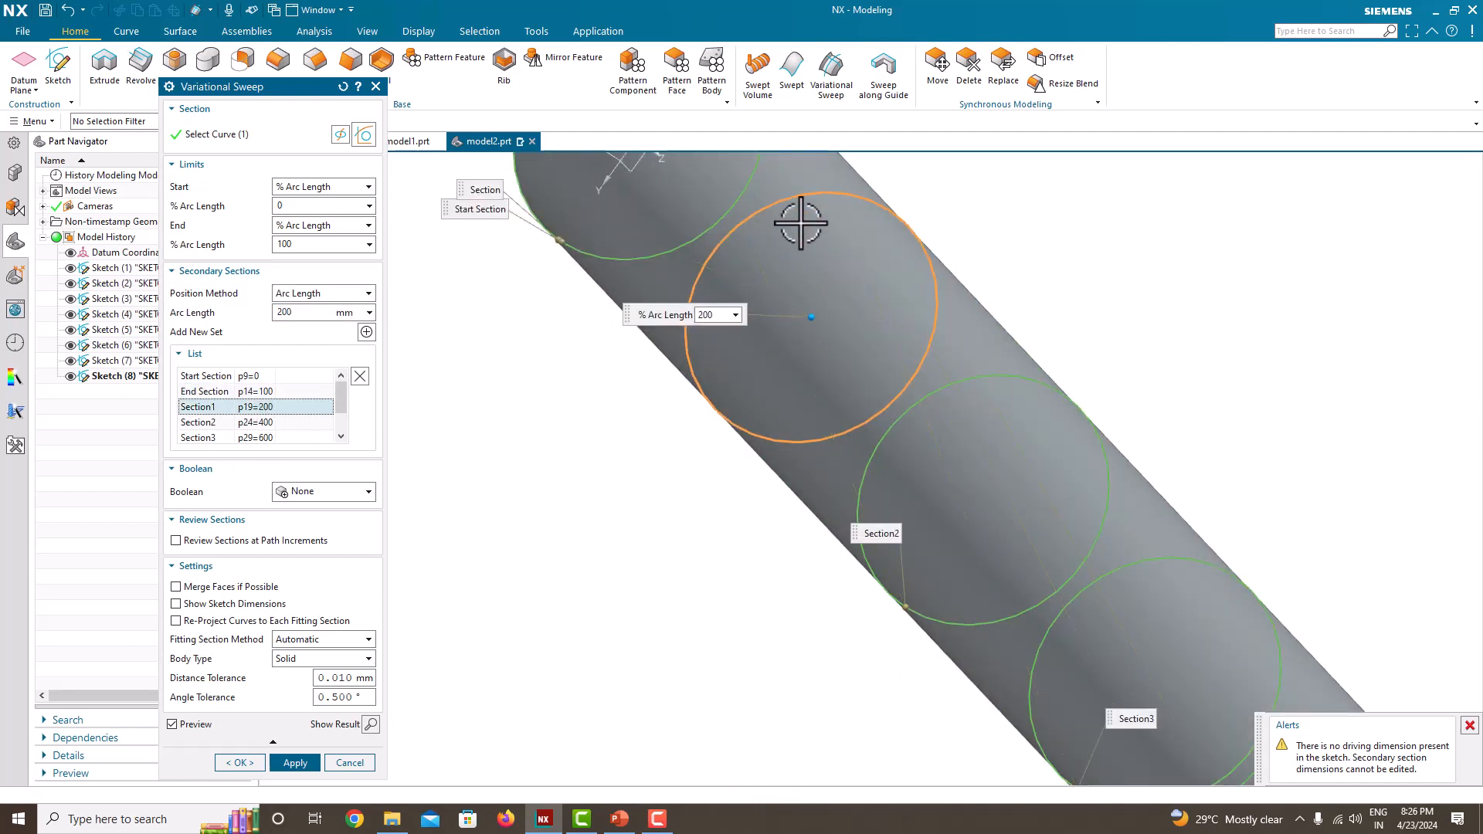
scroll(841, 328, up, 3)
scroll(823, 331, down, 3)
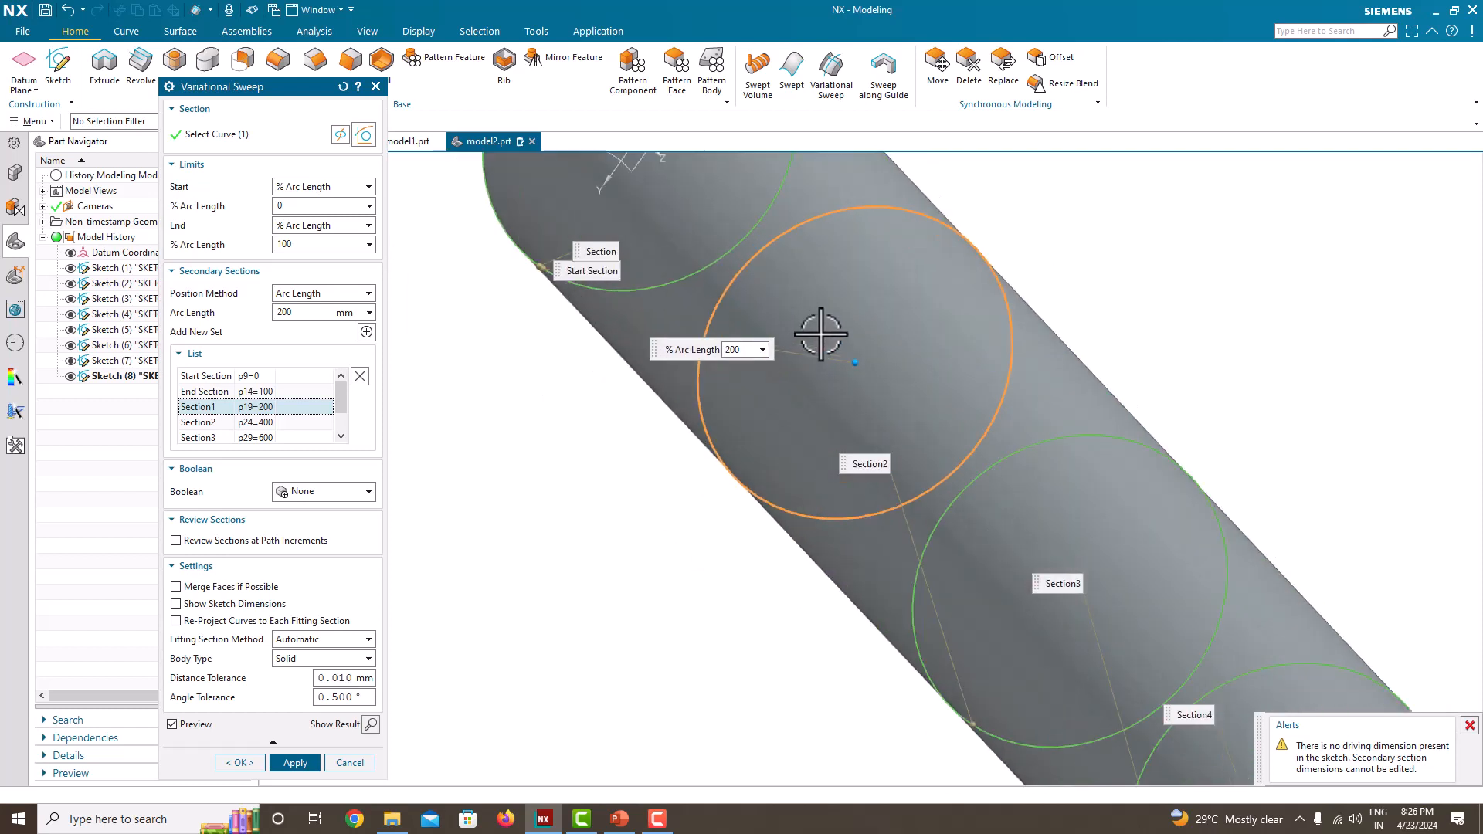
middle_drag(822, 331, 659, 364)
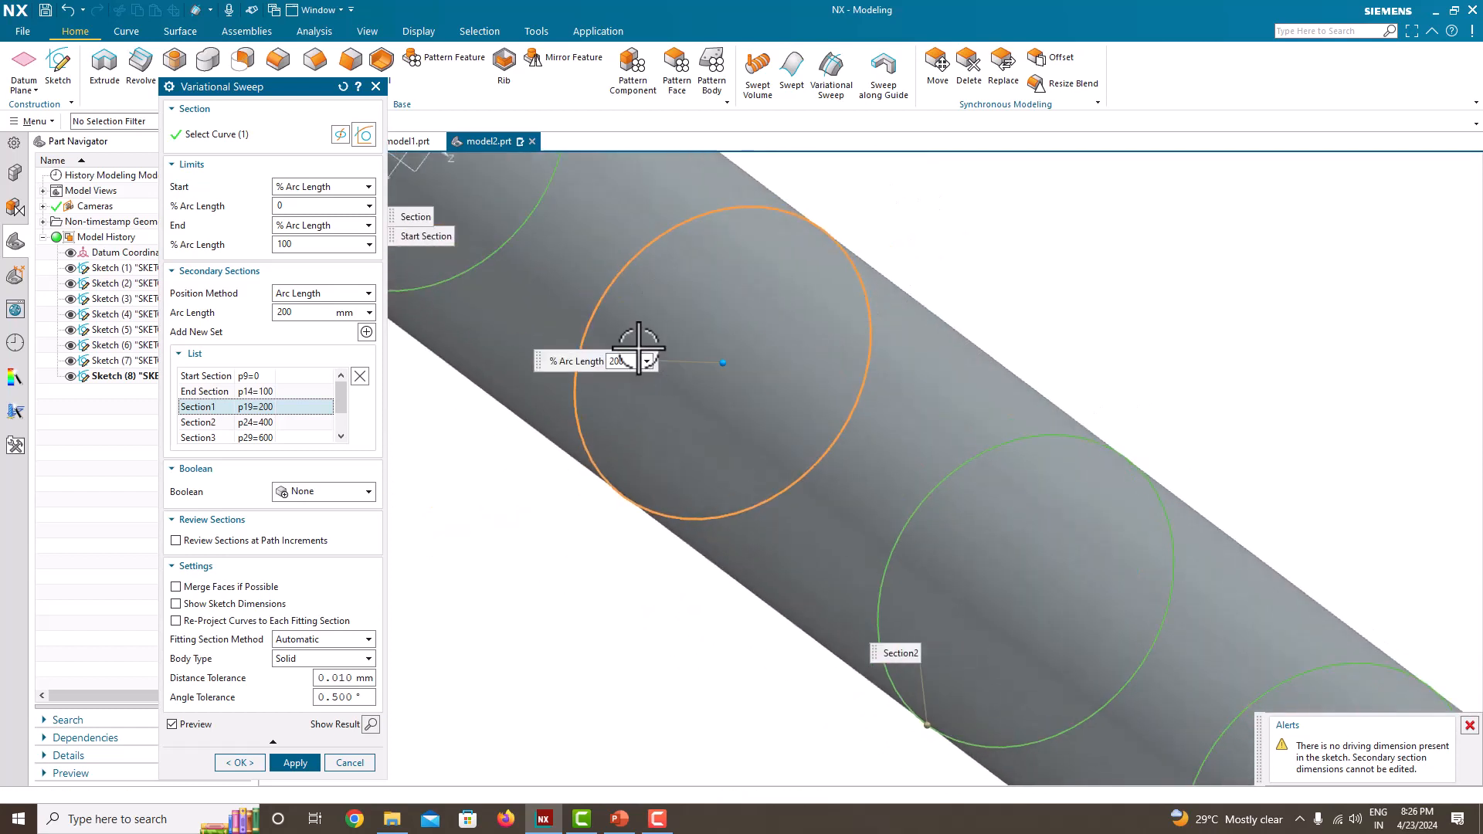
click(240, 762)
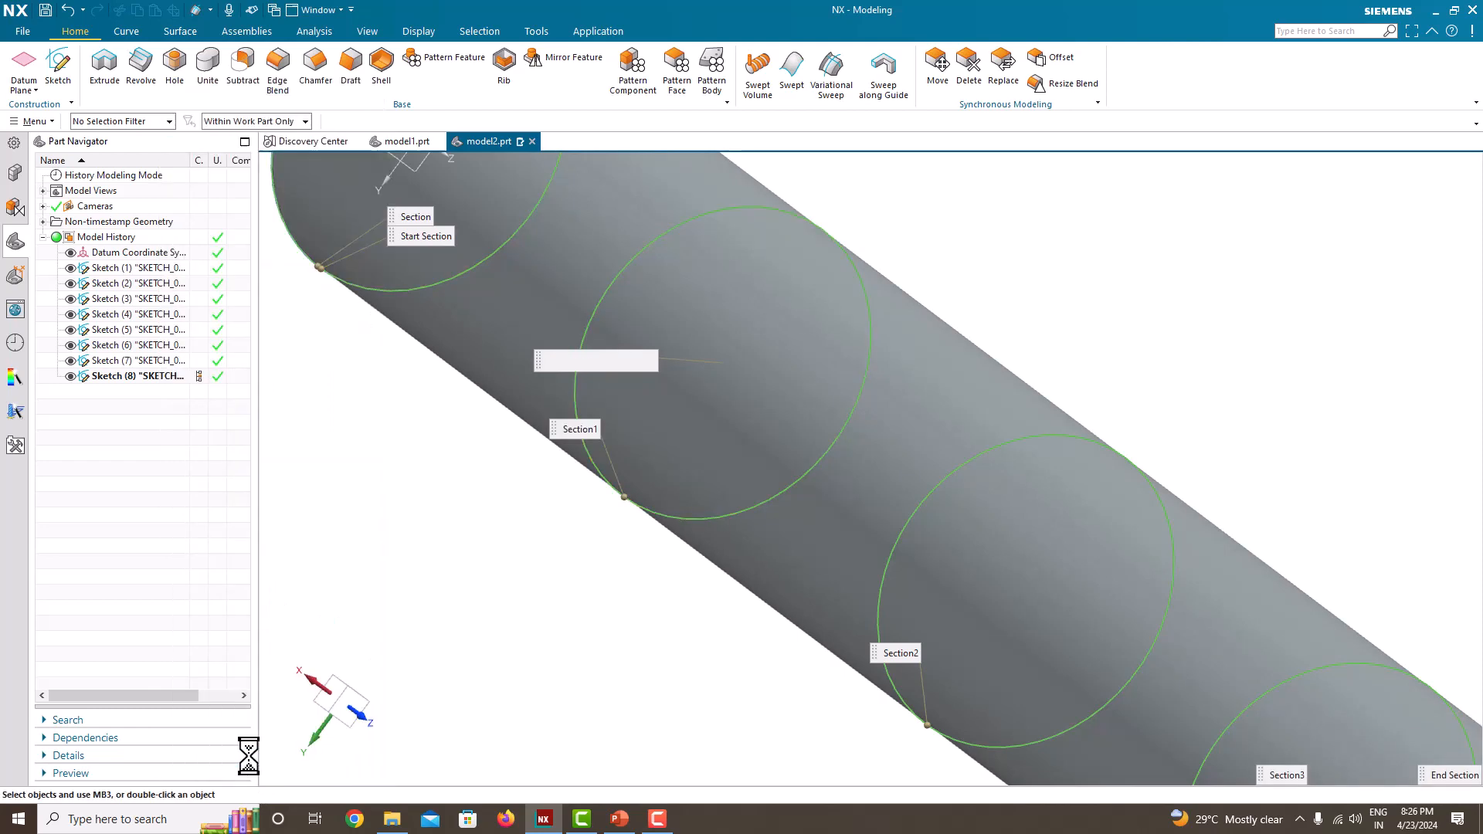
Step: Reopen the variational sweep's parameters and remove the 800 mm secondary section
right_click(82, 300)
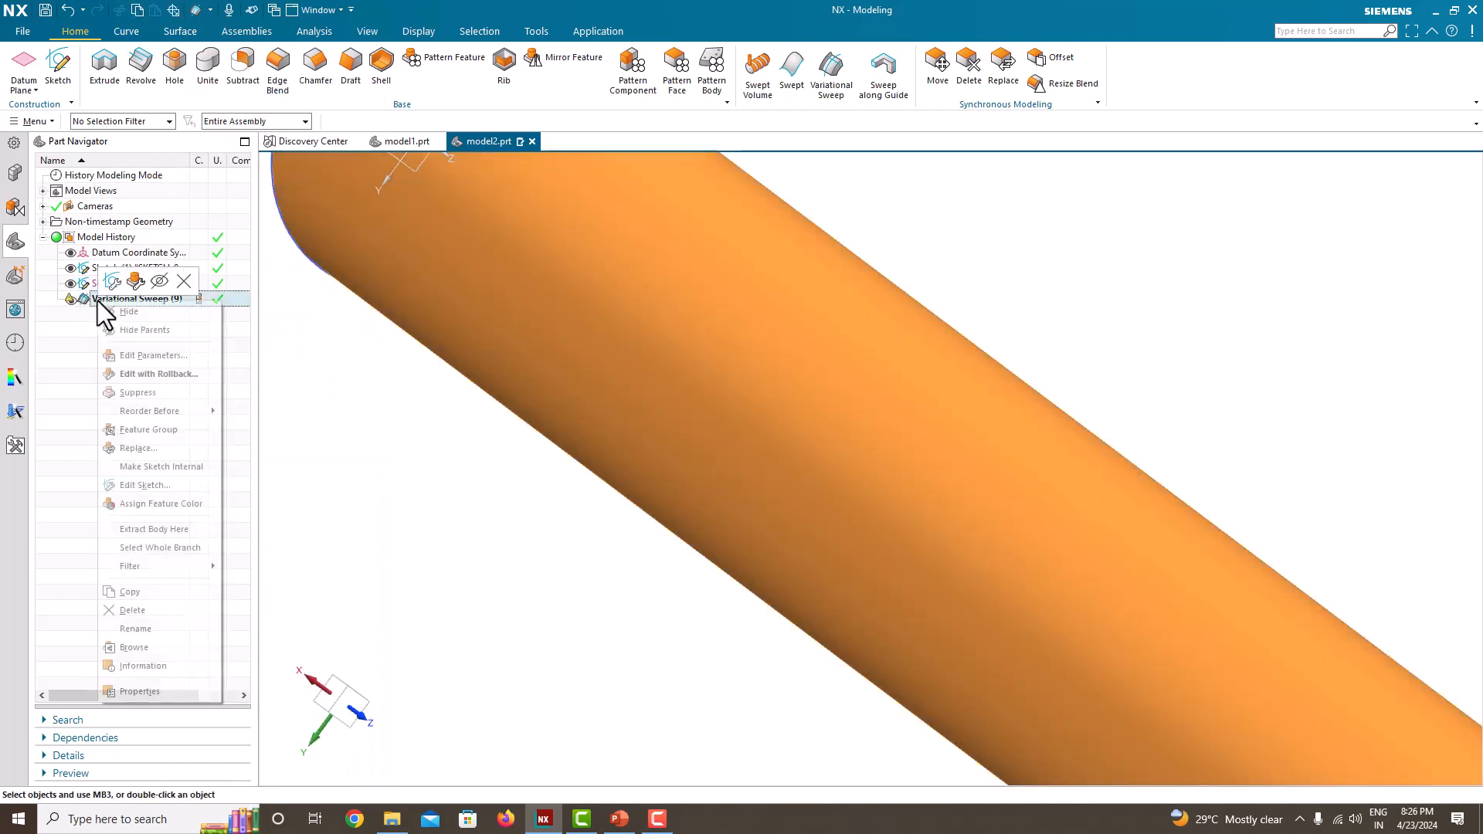
click(151, 352)
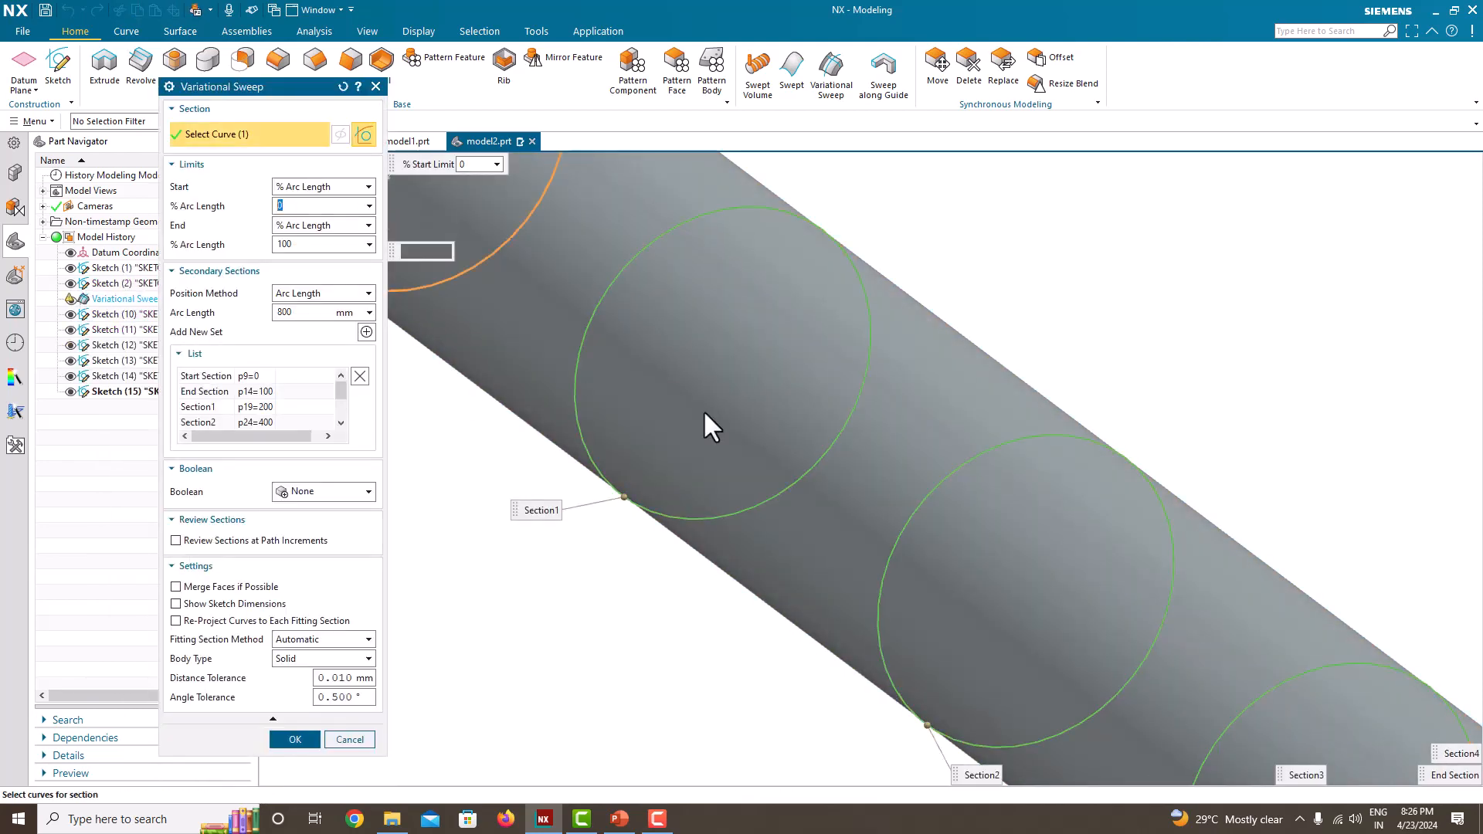
scroll(703, 409, down, 9)
scroll(590, 495, up, 2)
scroll(221, 403, down, 3)
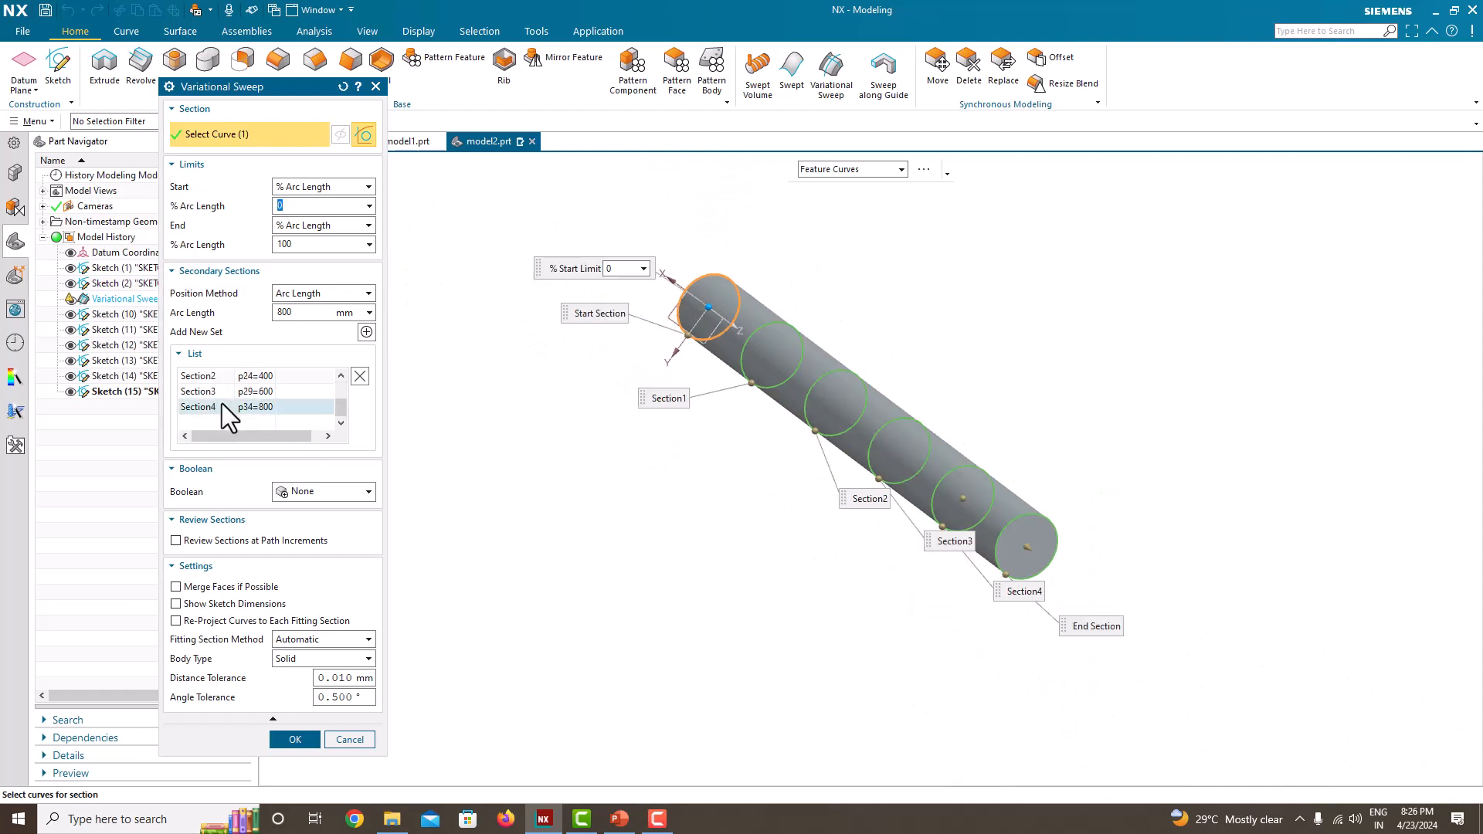
click(253, 409)
right_click(254, 407)
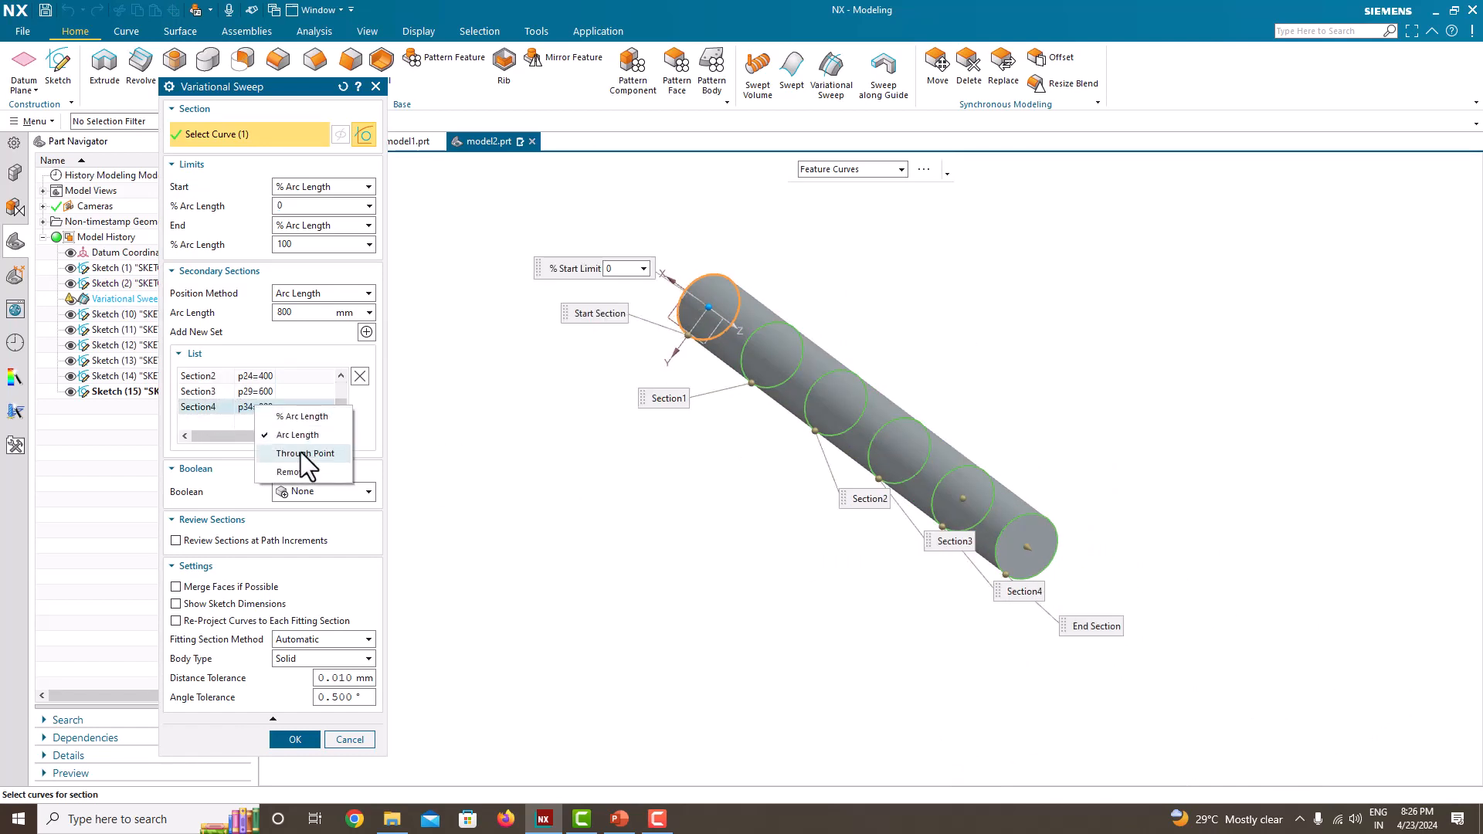
click(303, 471)
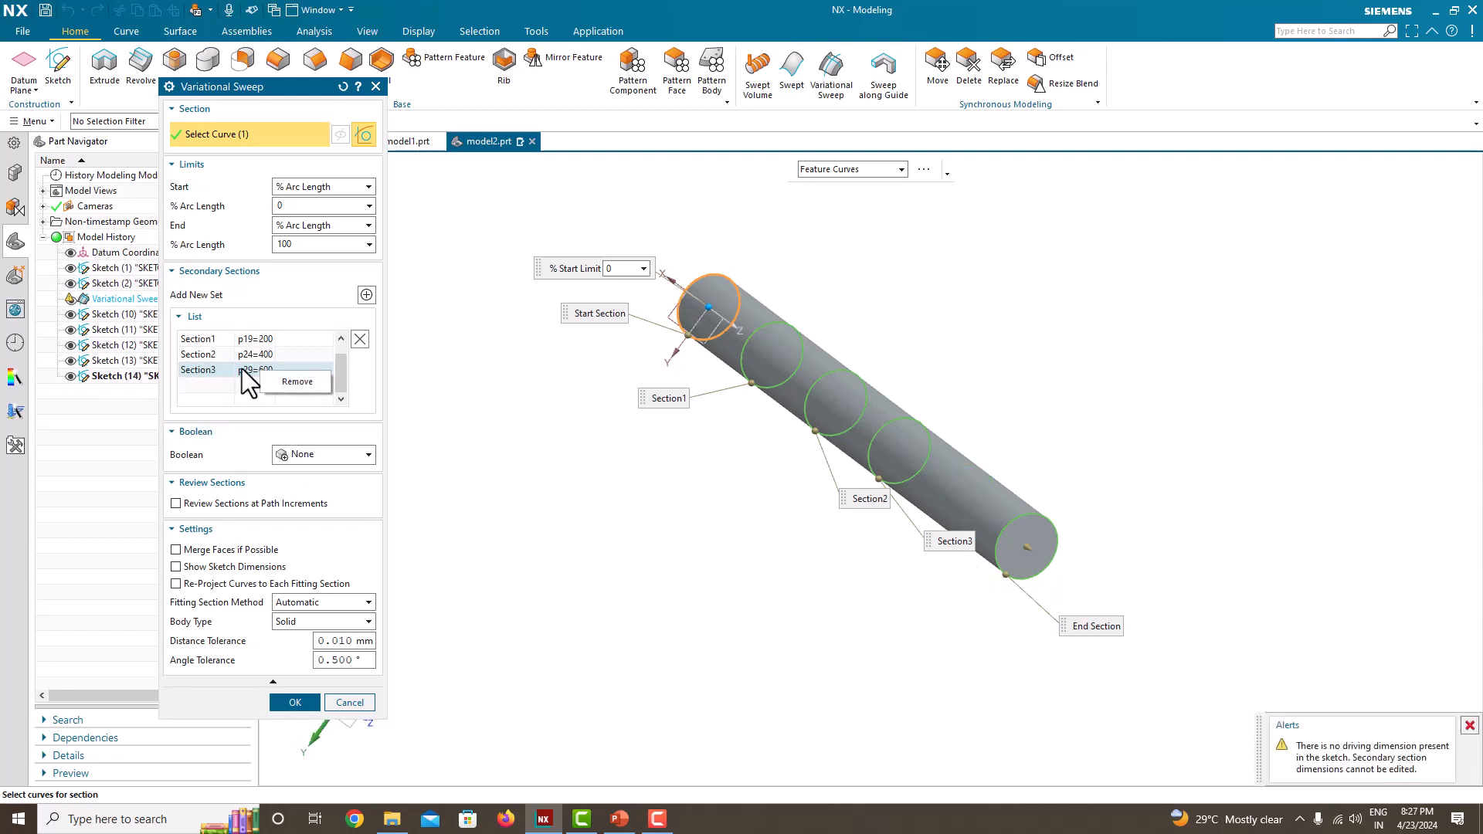
Step: Remove the end section from the secondary sections and discard the edits to the sweep
scroll(242, 368, up, 1)
click(275, 345)
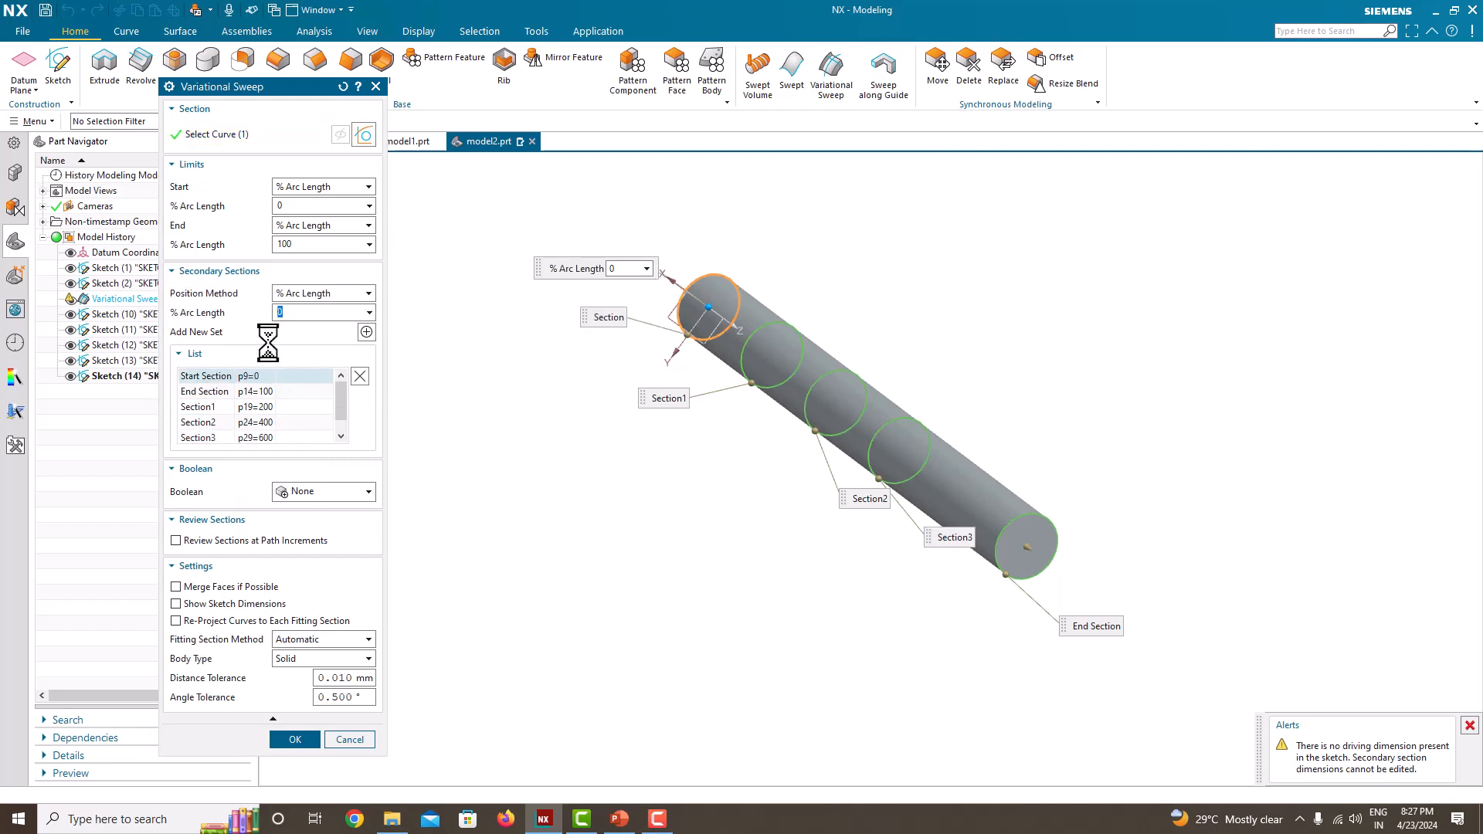
click(267, 392)
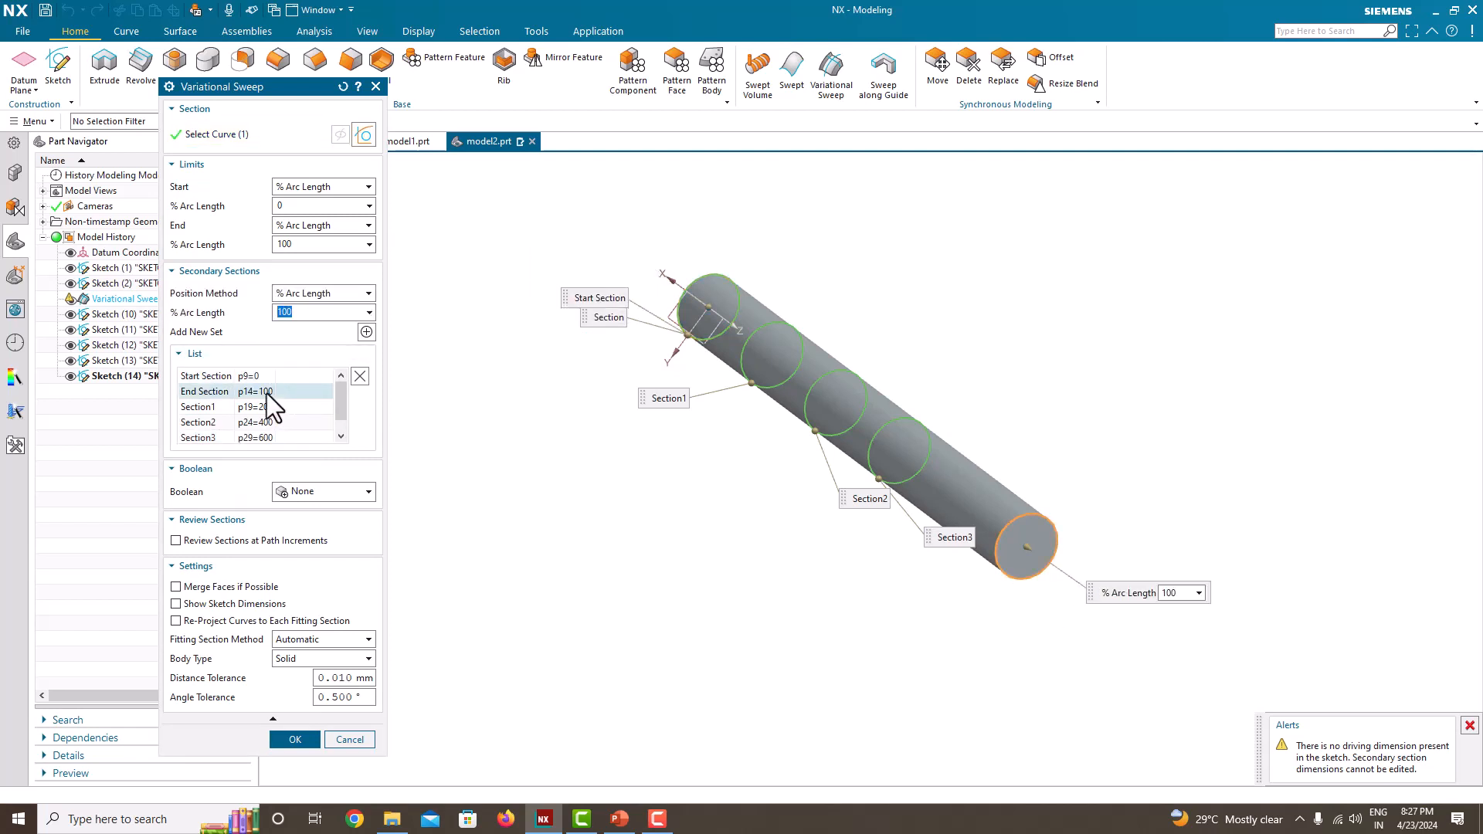
right_click(267, 393)
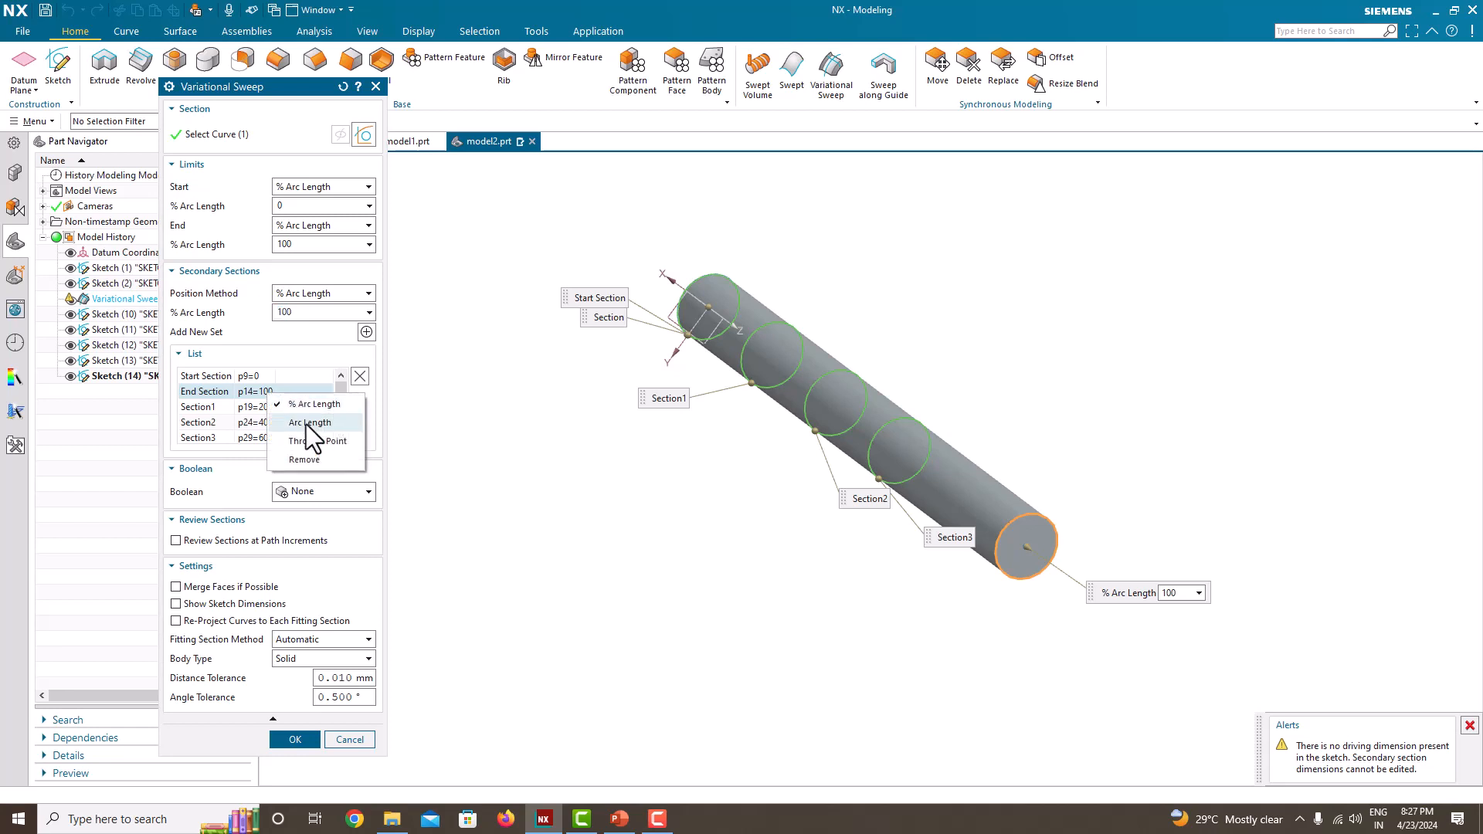
click(313, 457)
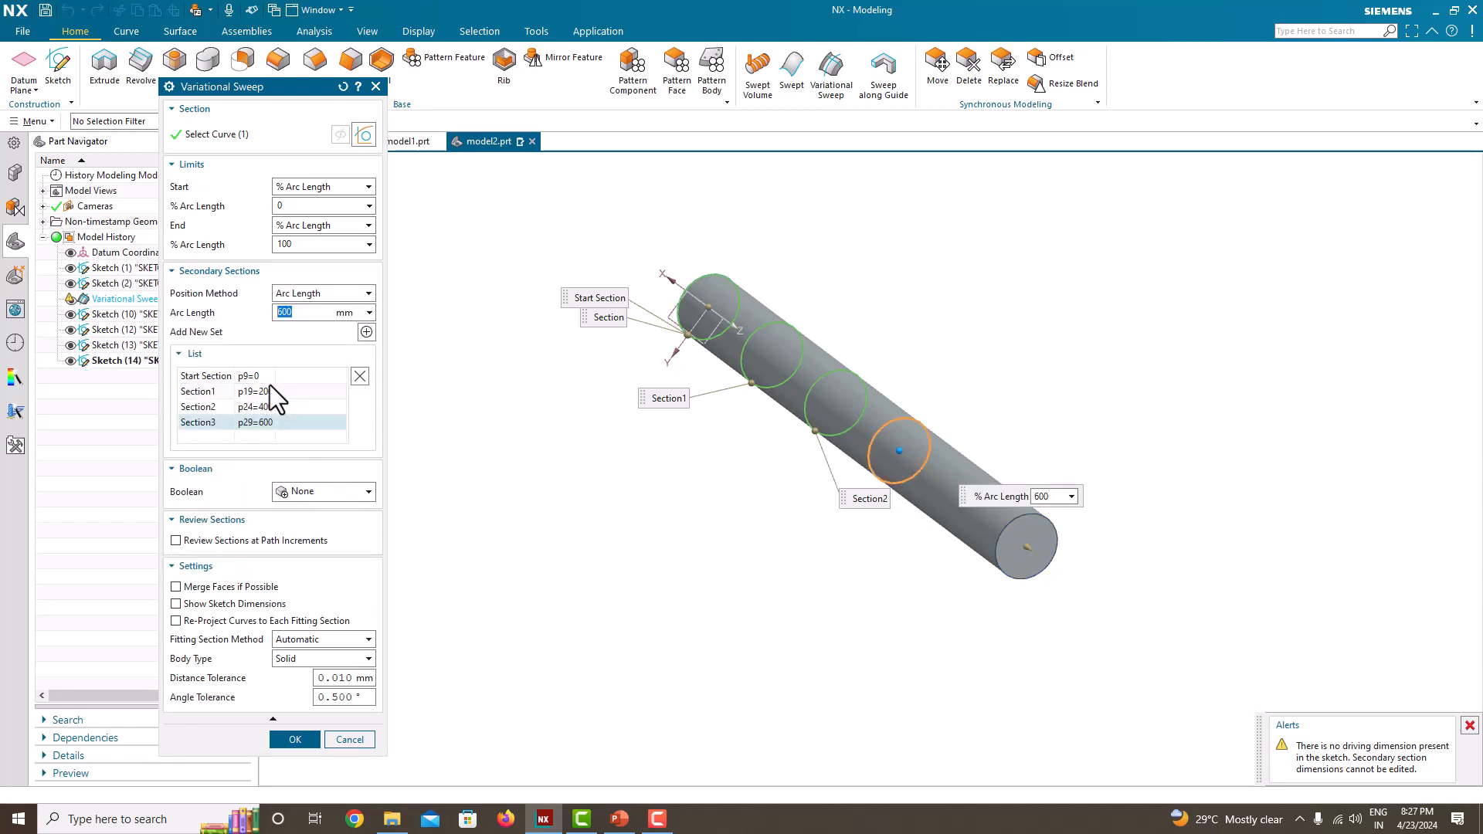
click(303, 313)
click(378, 86)
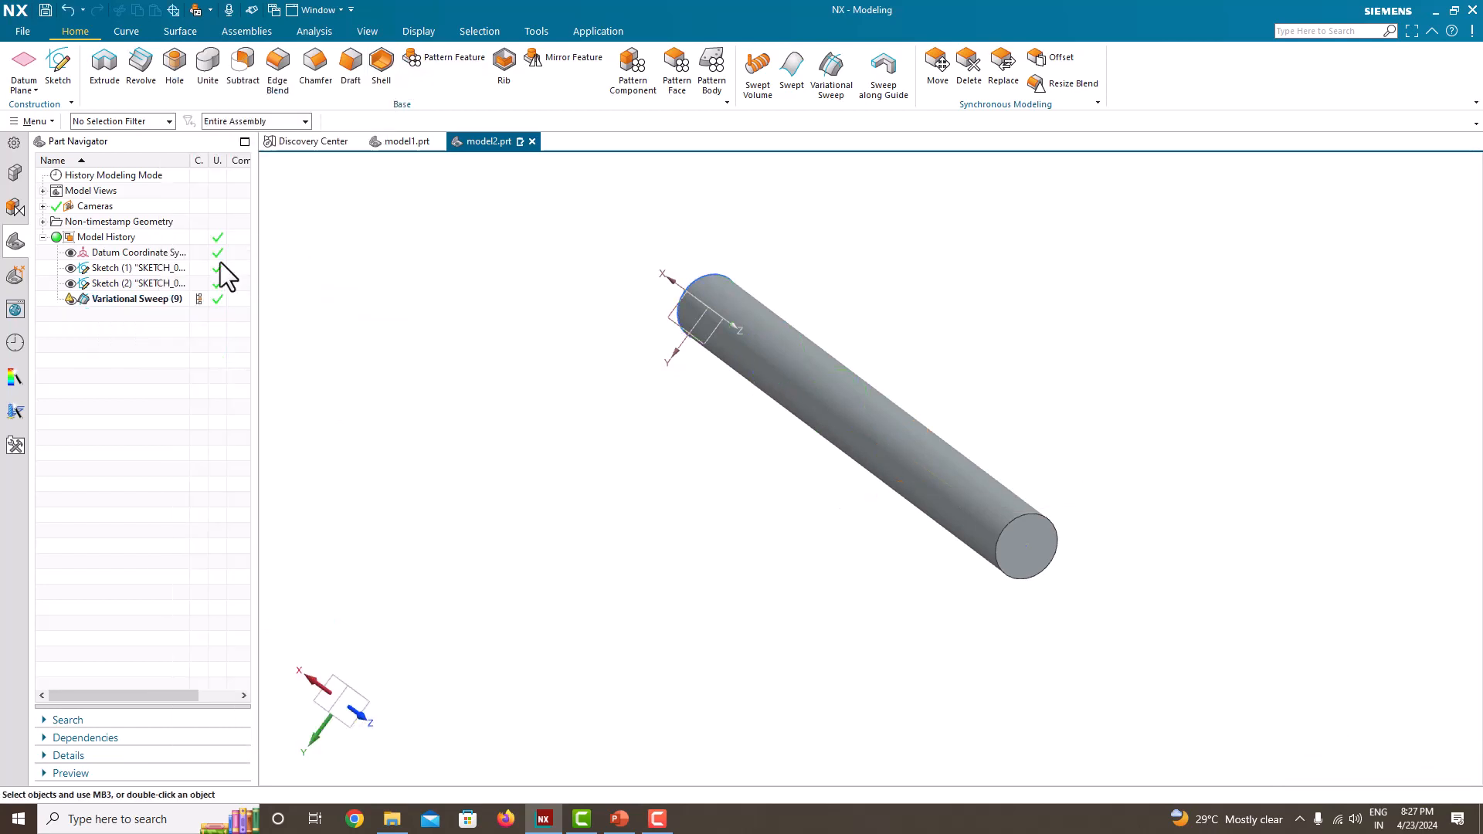
Step: Delete the variational sweep and open the circle's sketch for editing
right_click(147, 294)
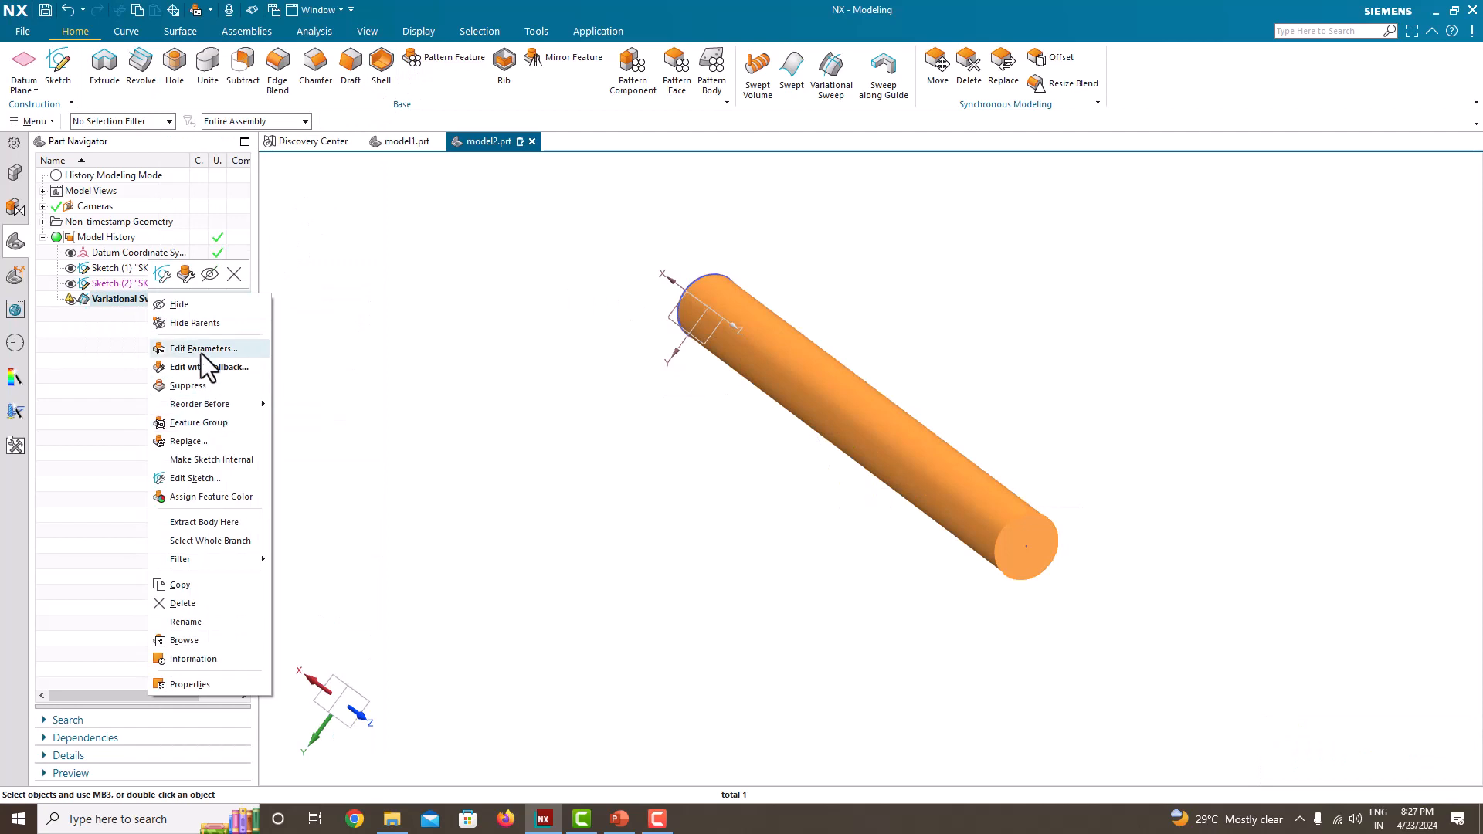
click(195, 605)
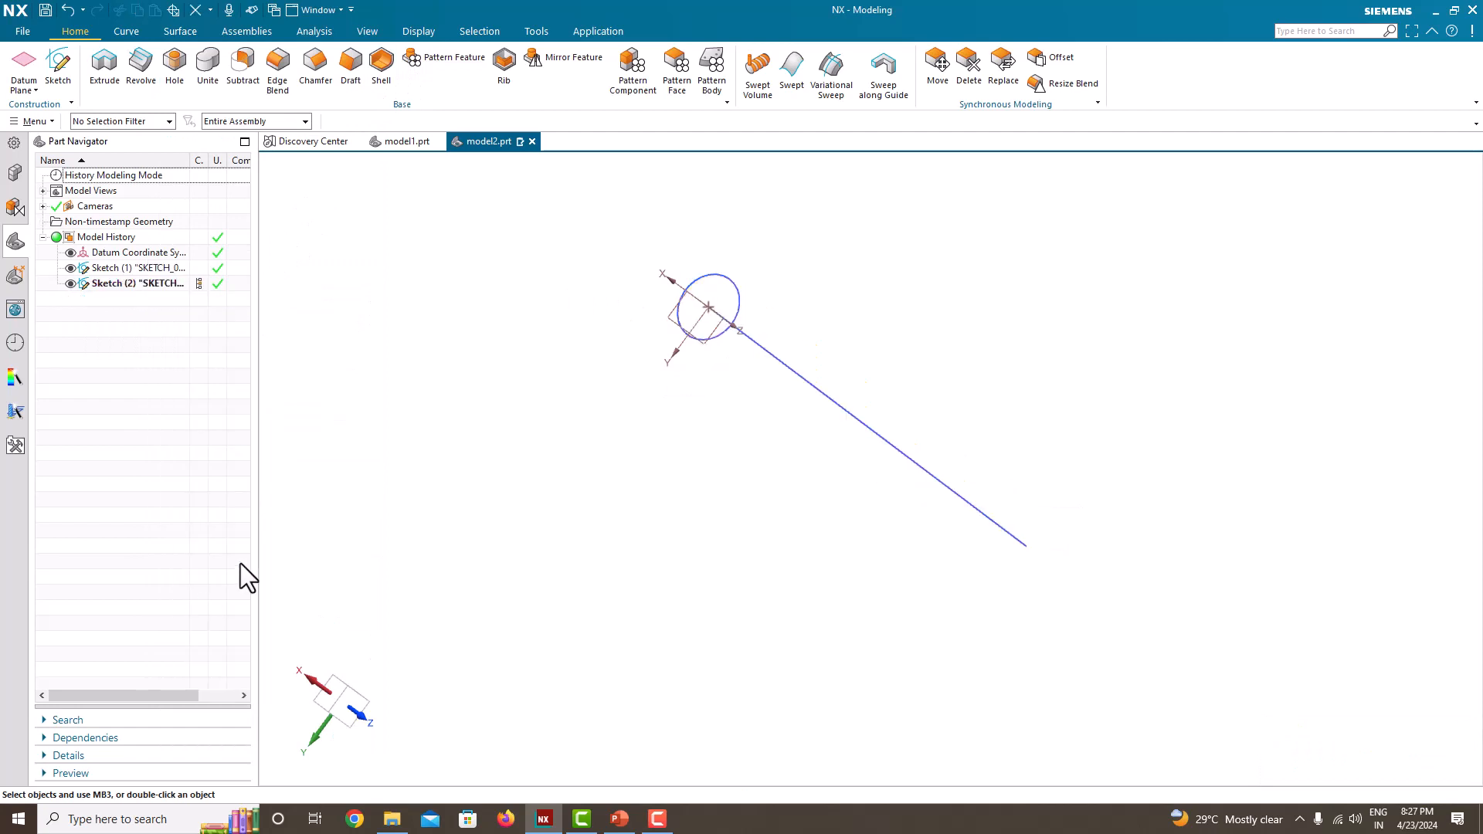
right_click(111, 284)
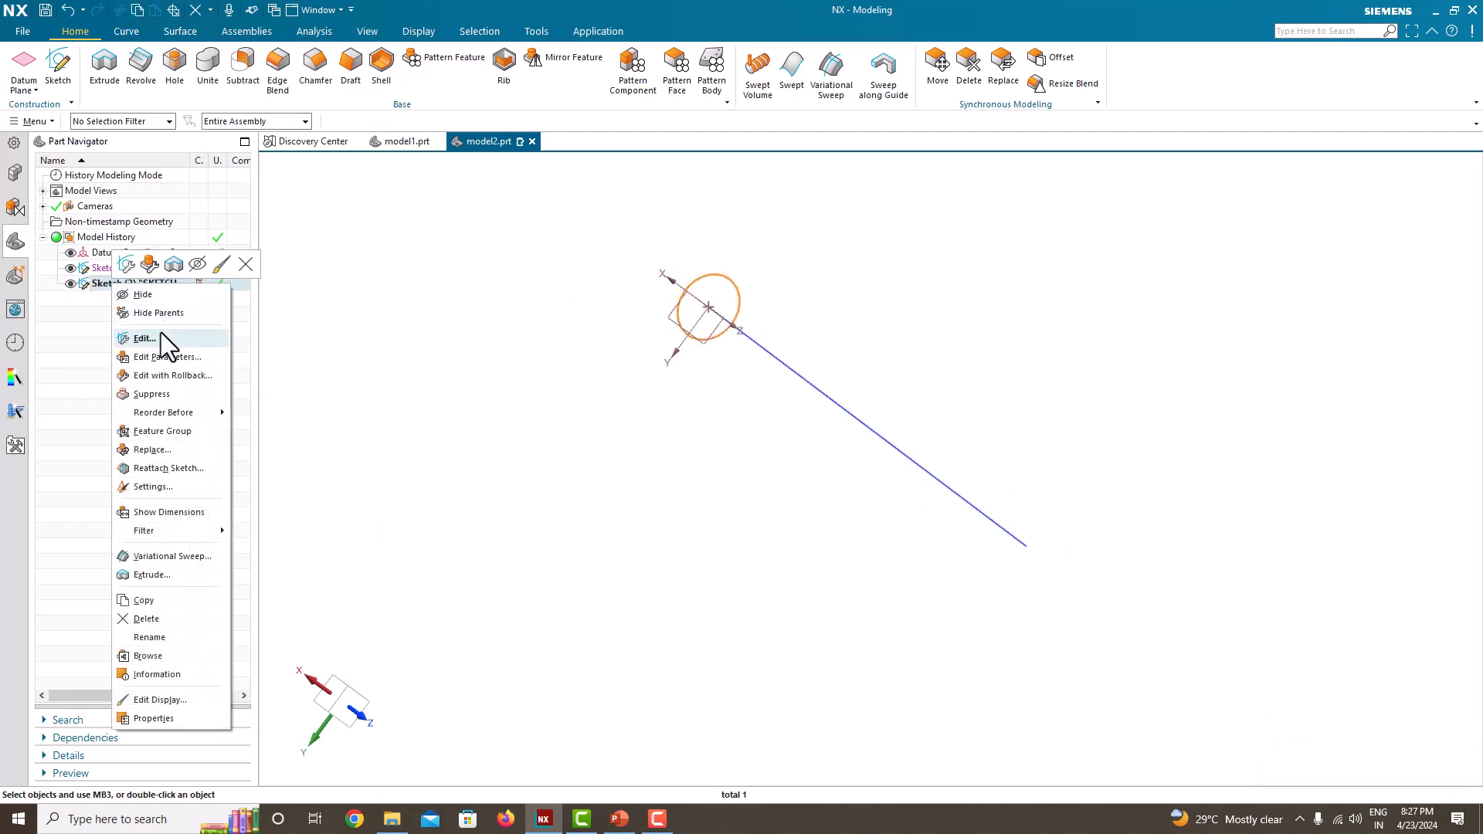
click(161, 333)
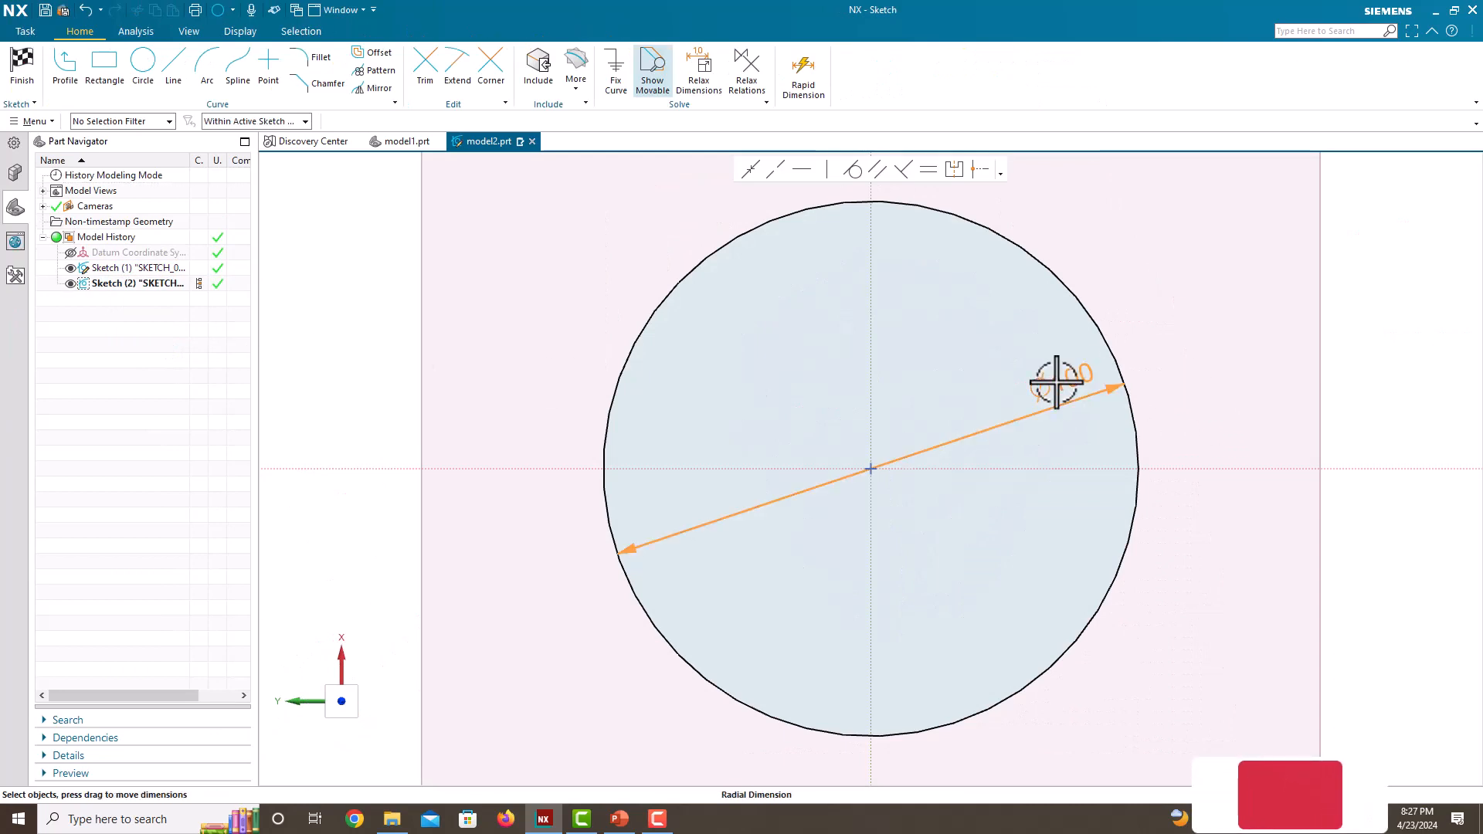
Step: Define the circle's diameter dimension with the expression p1=100
double_click(1056, 380)
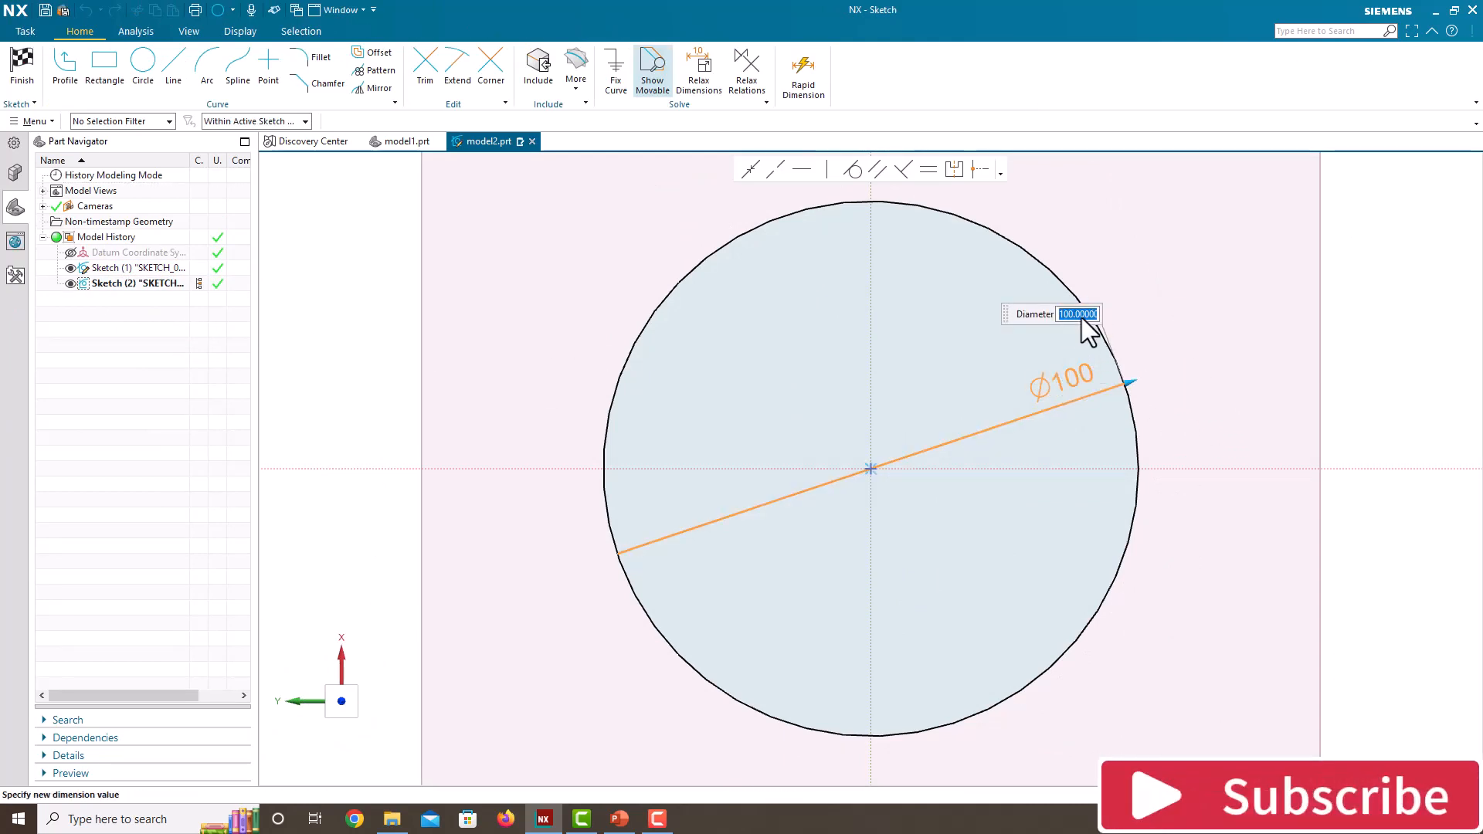
text(p1=)
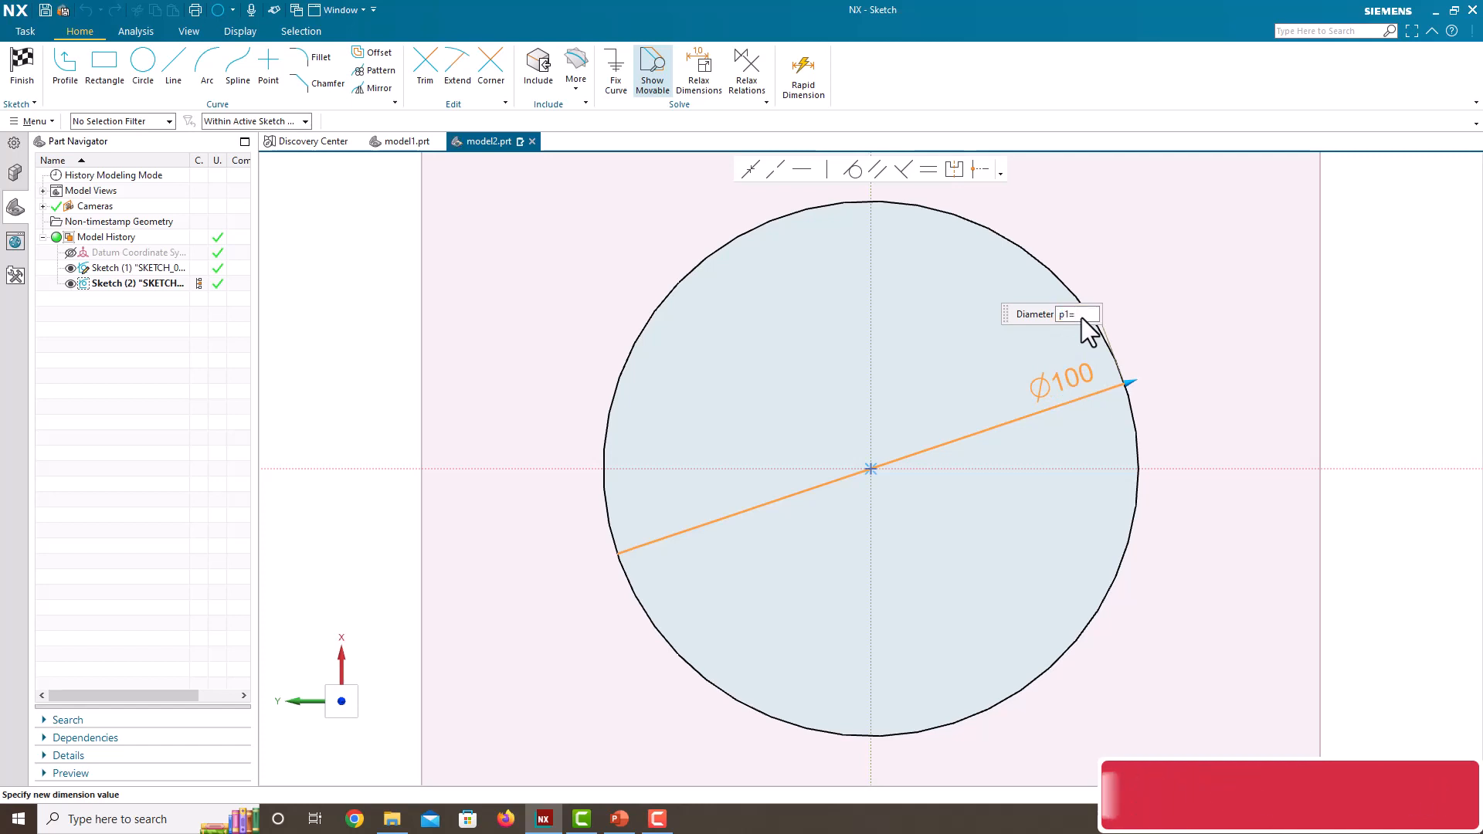
text(100)
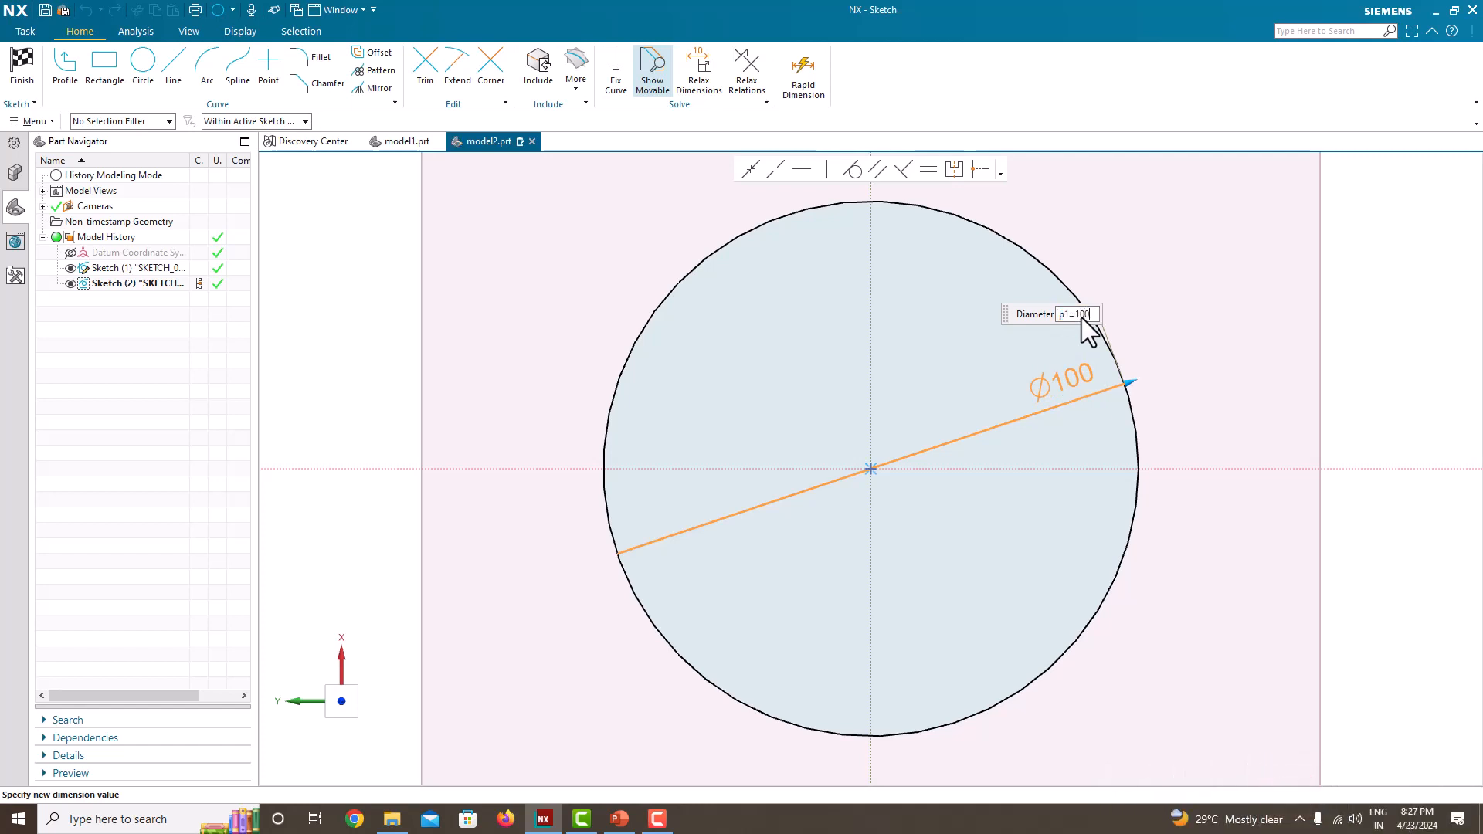
key(Return)
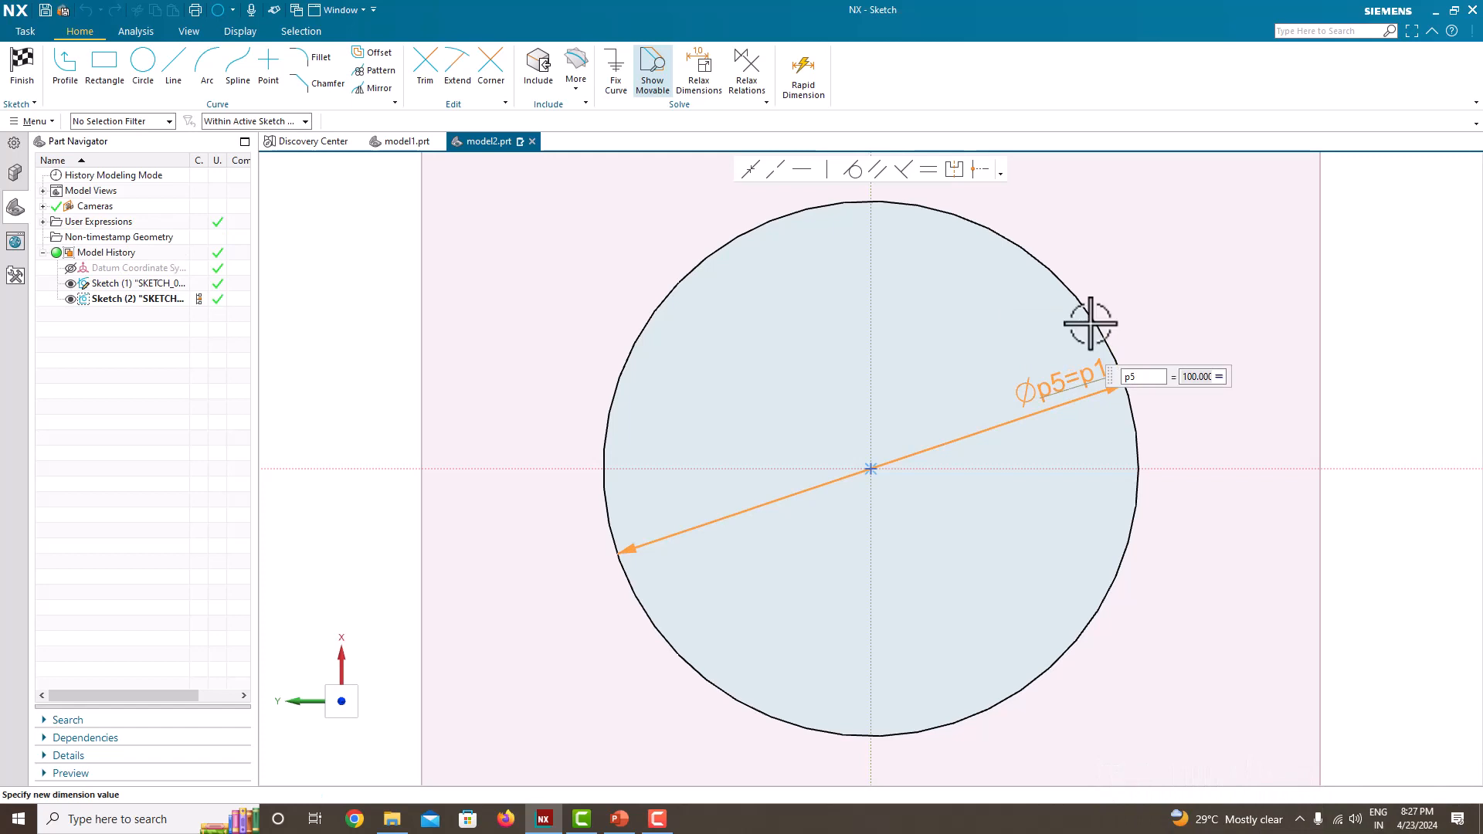
Step: Make the circle's diameter a constant value and finish the sketch
click(1219, 377)
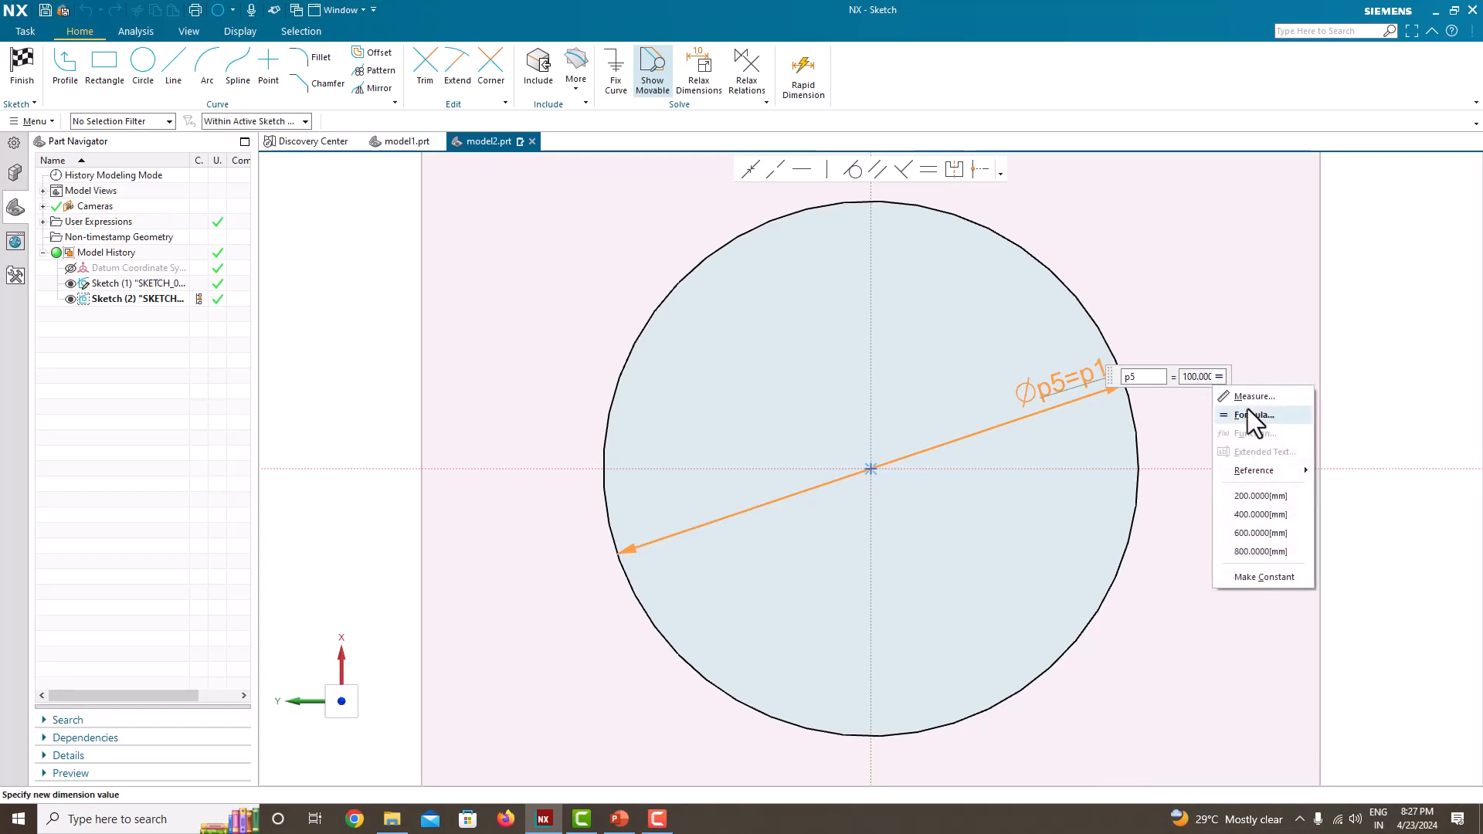
click(1269, 579)
key(Return)
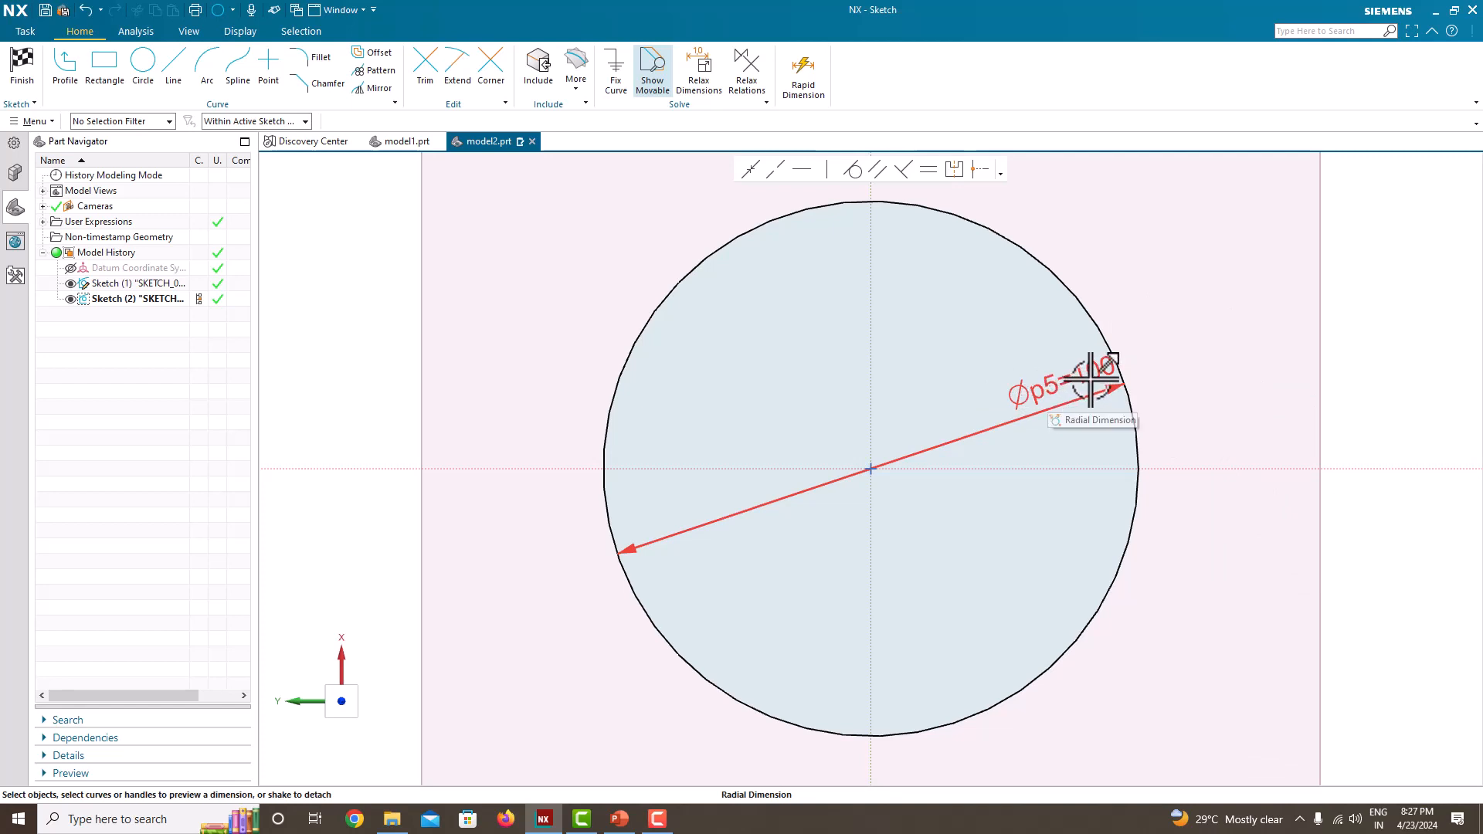
right_click(1155, 297)
click(1177, 309)
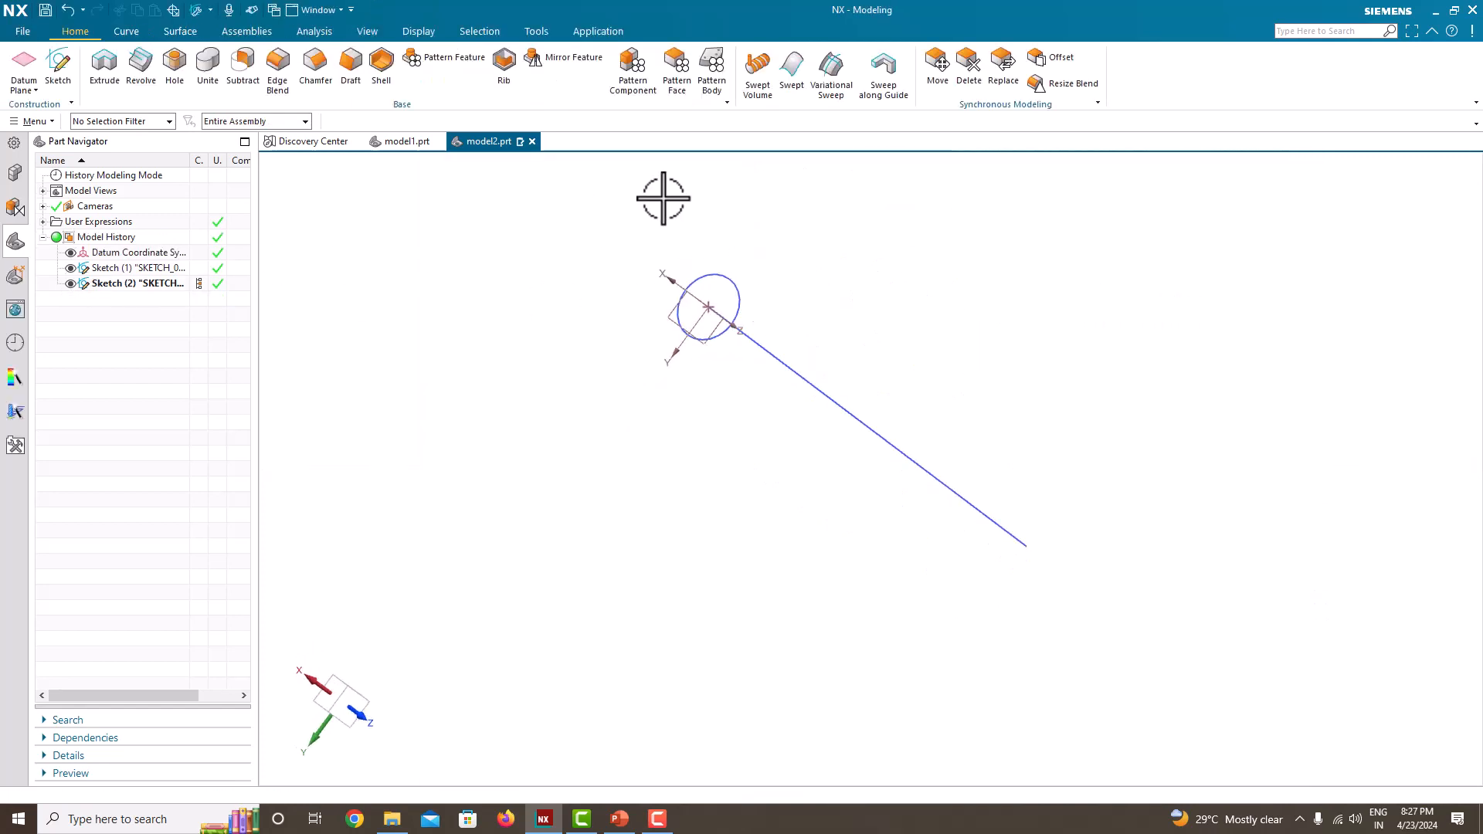
Step: Start a variational sweep from the circle and add a first secondary section, positioned by Arc Length at 200 mm
click(841, 96)
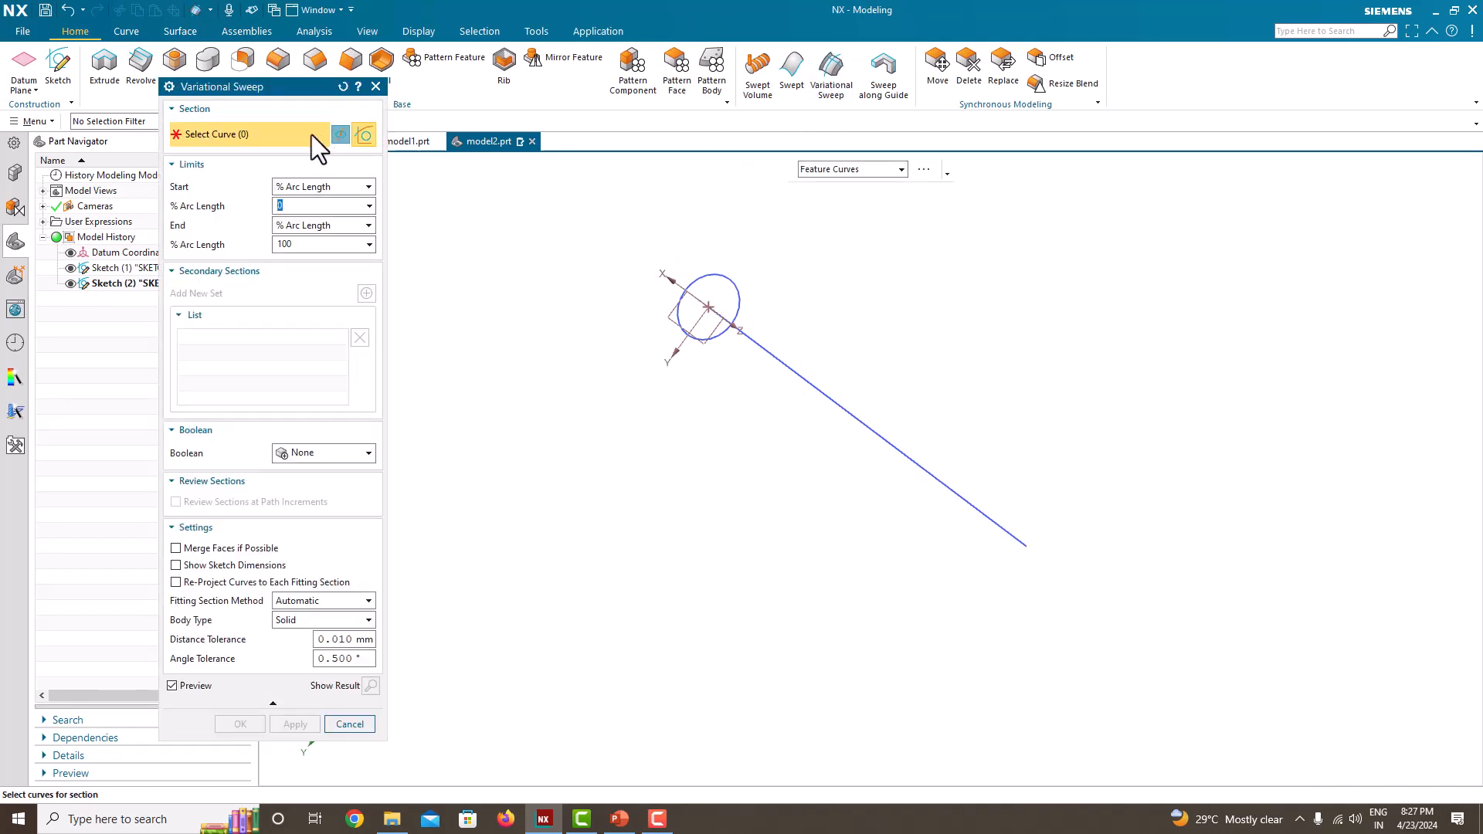
click(717, 276)
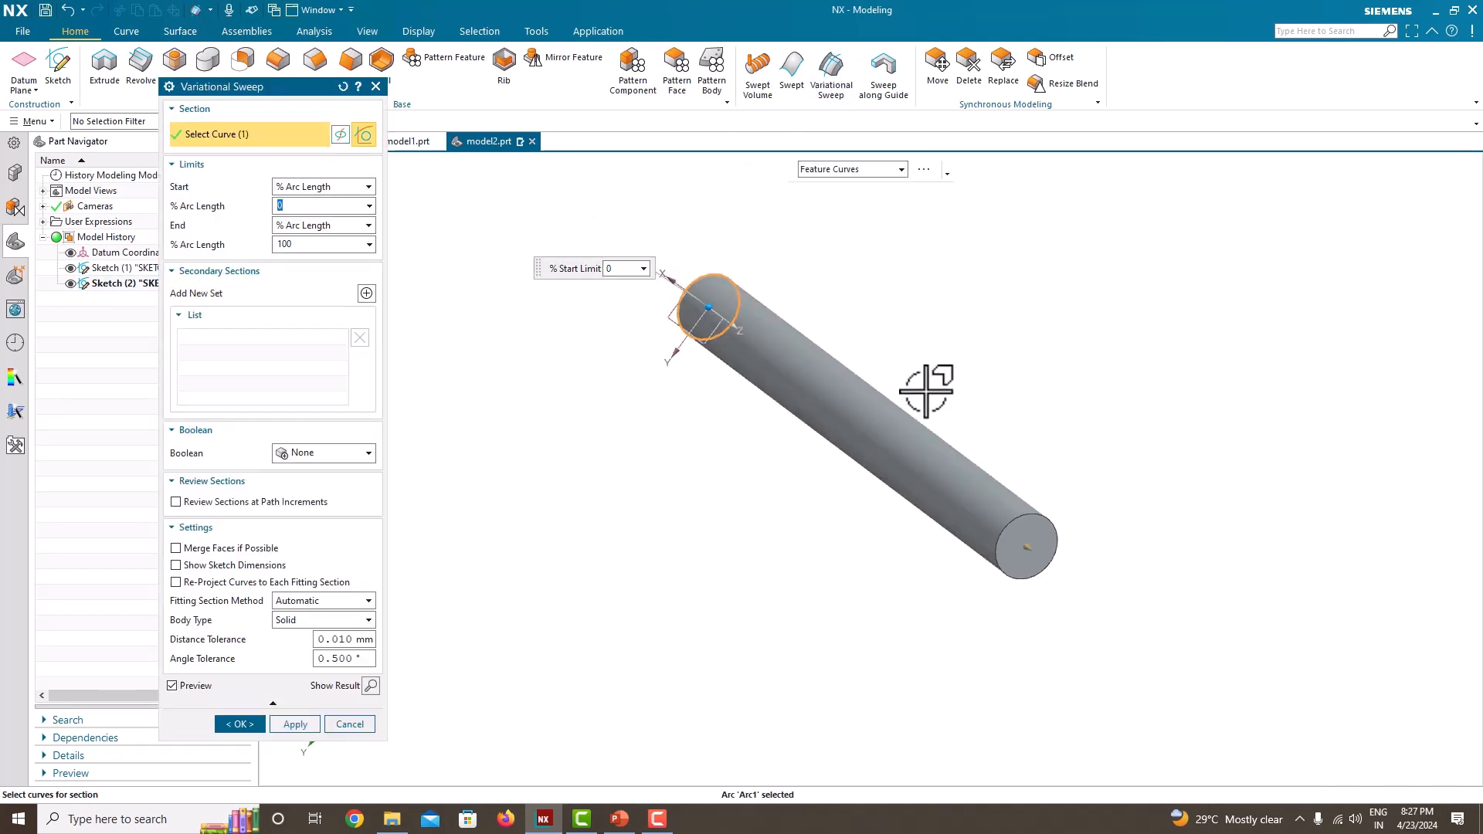
middle_drag(930, 414, 993, 374)
click(367, 294)
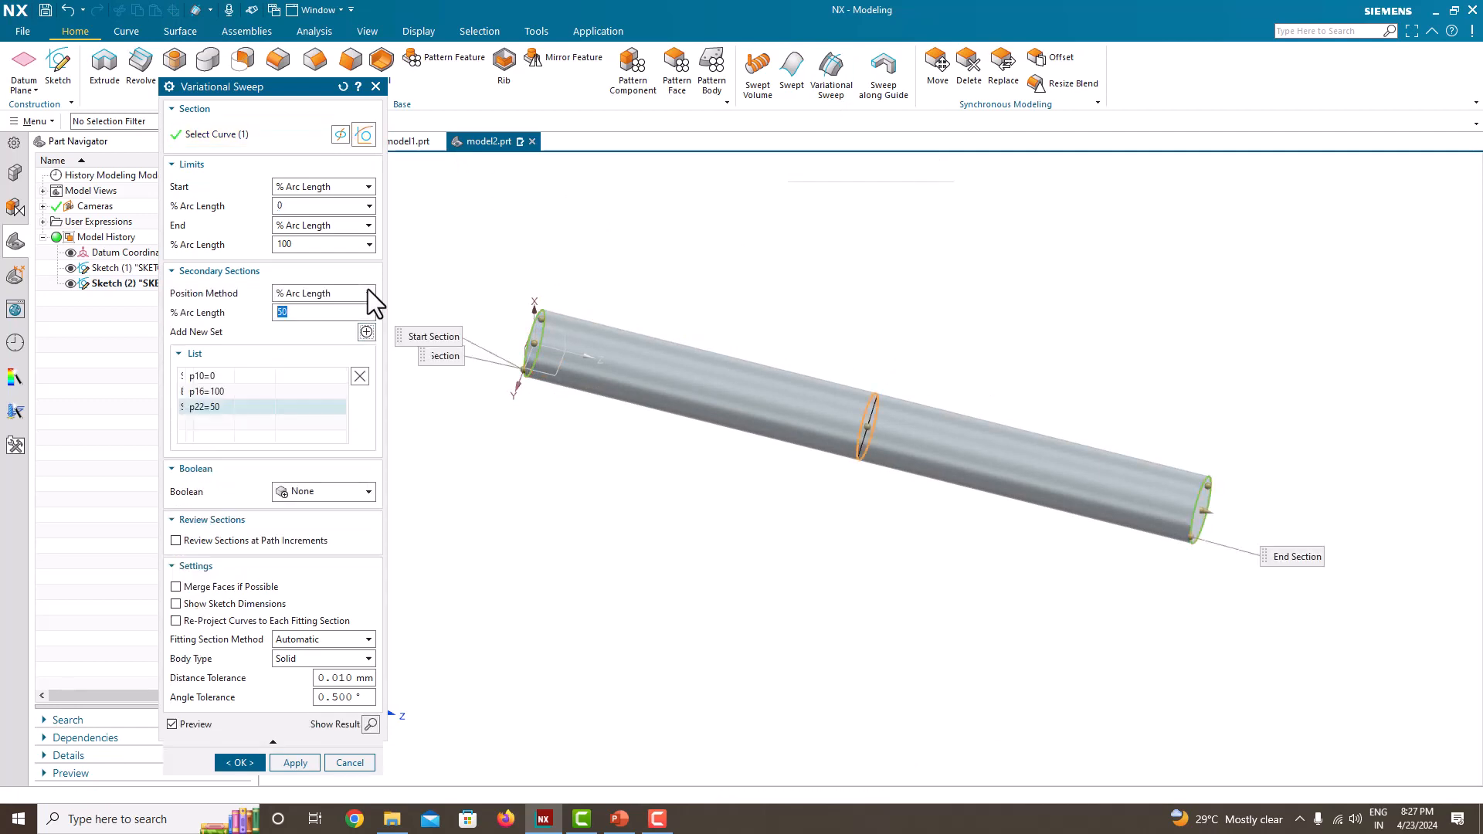
click(326, 294)
click(318, 329)
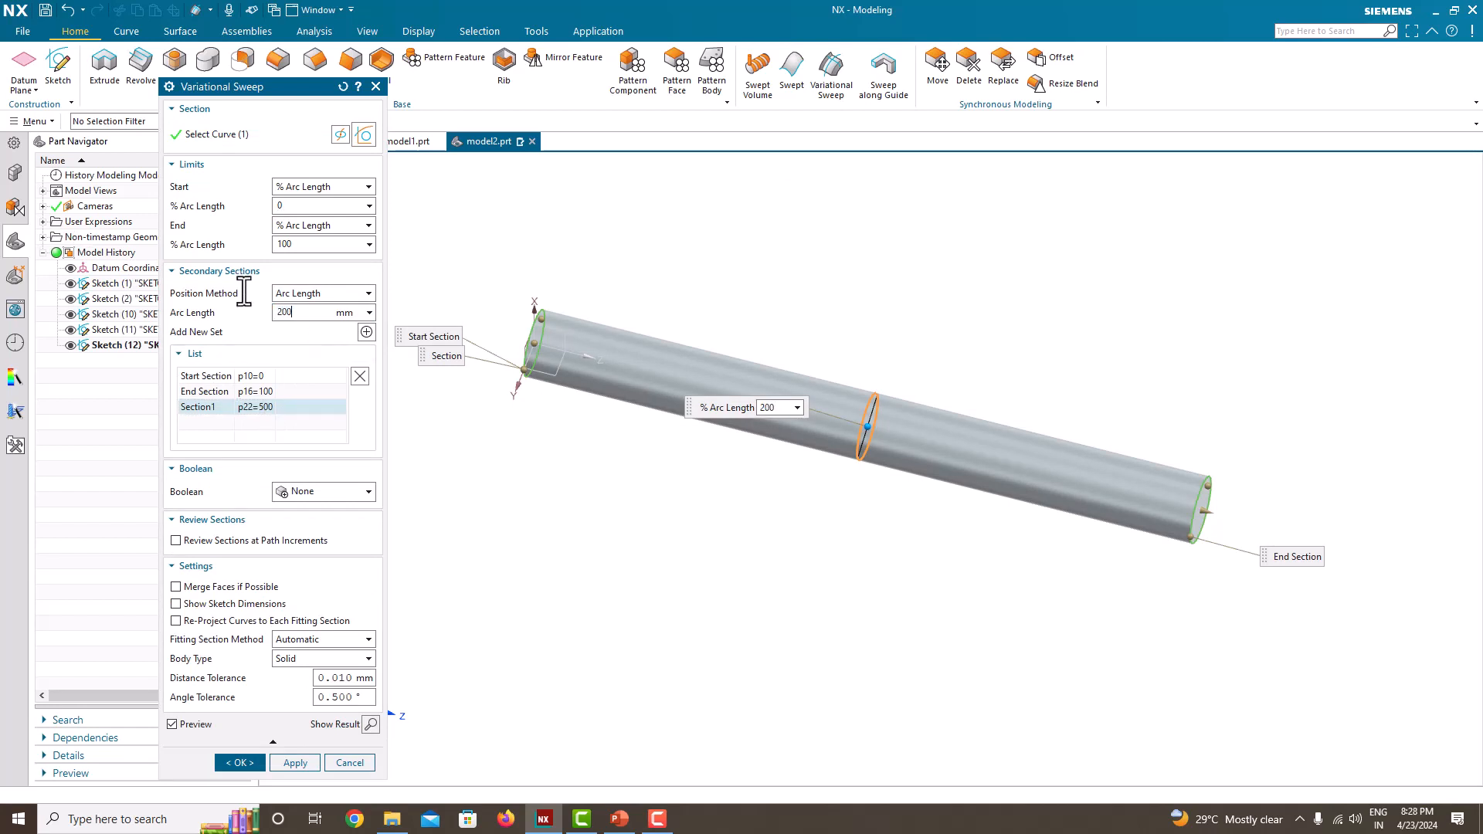
key(Return)
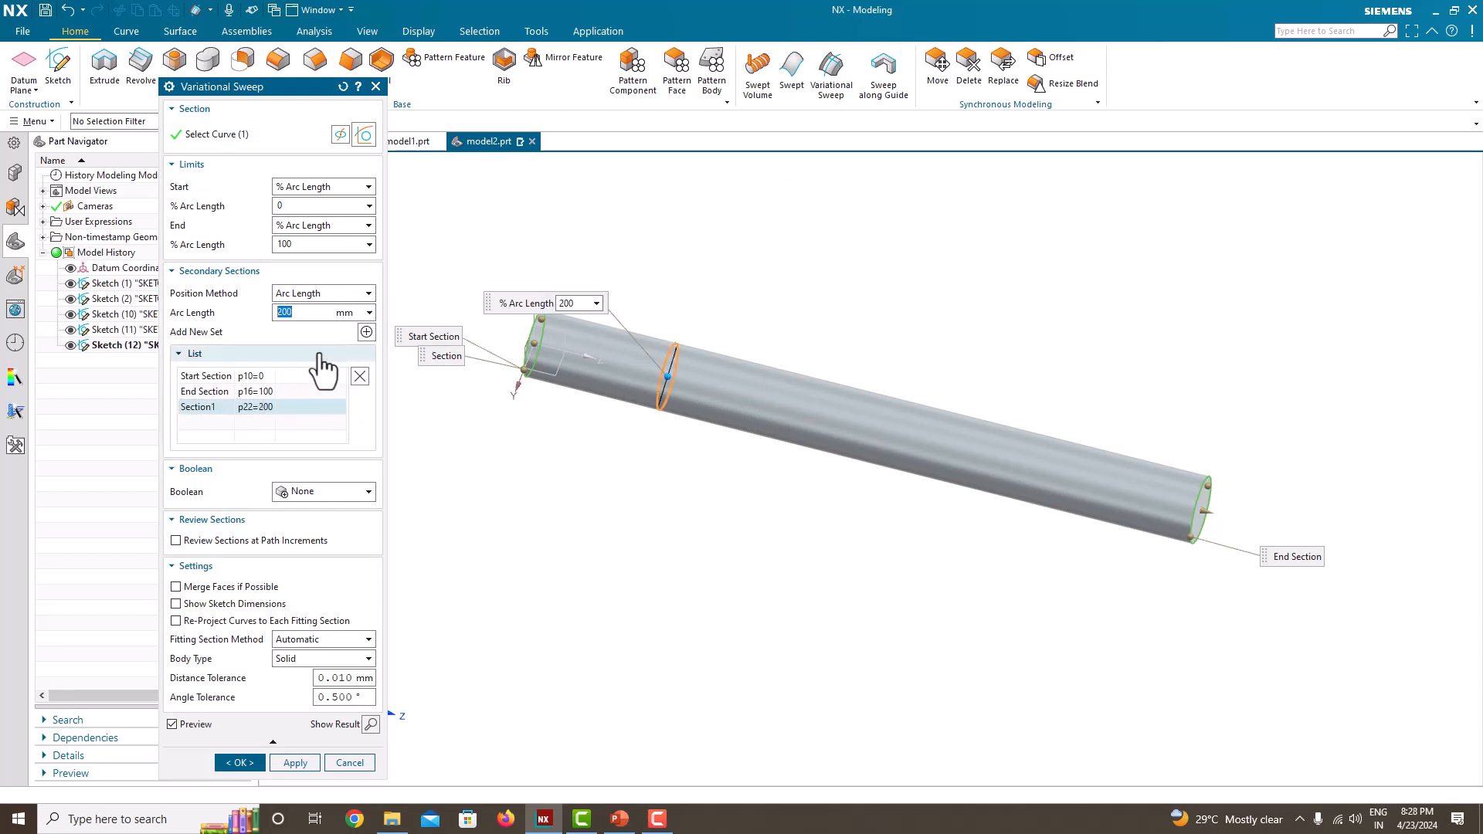
Step: Add a second secondary section to the new sweep, positioned by Arc Length at 400 mm
click(366, 332)
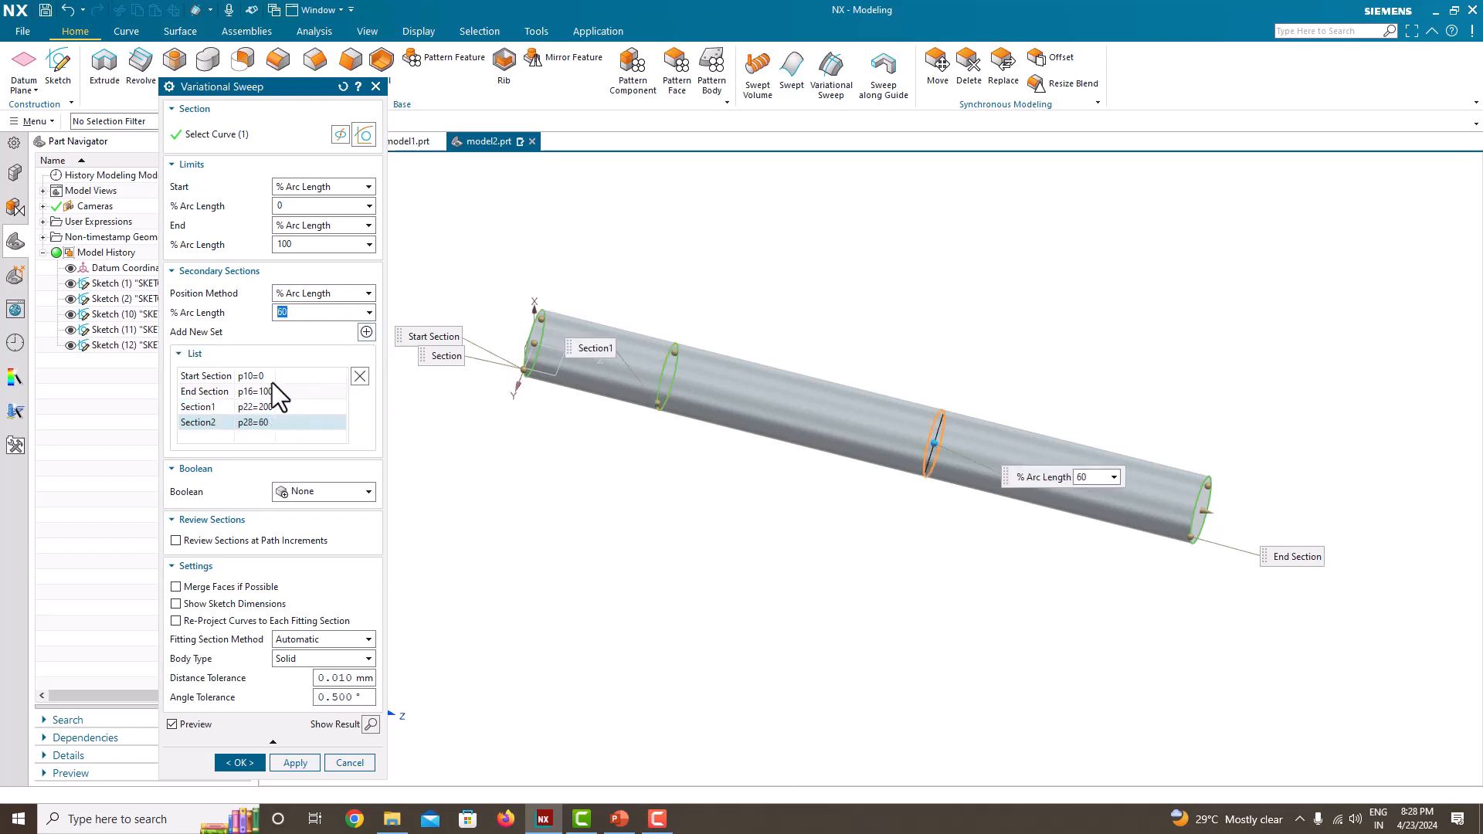
click(317, 294)
click(309, 309)
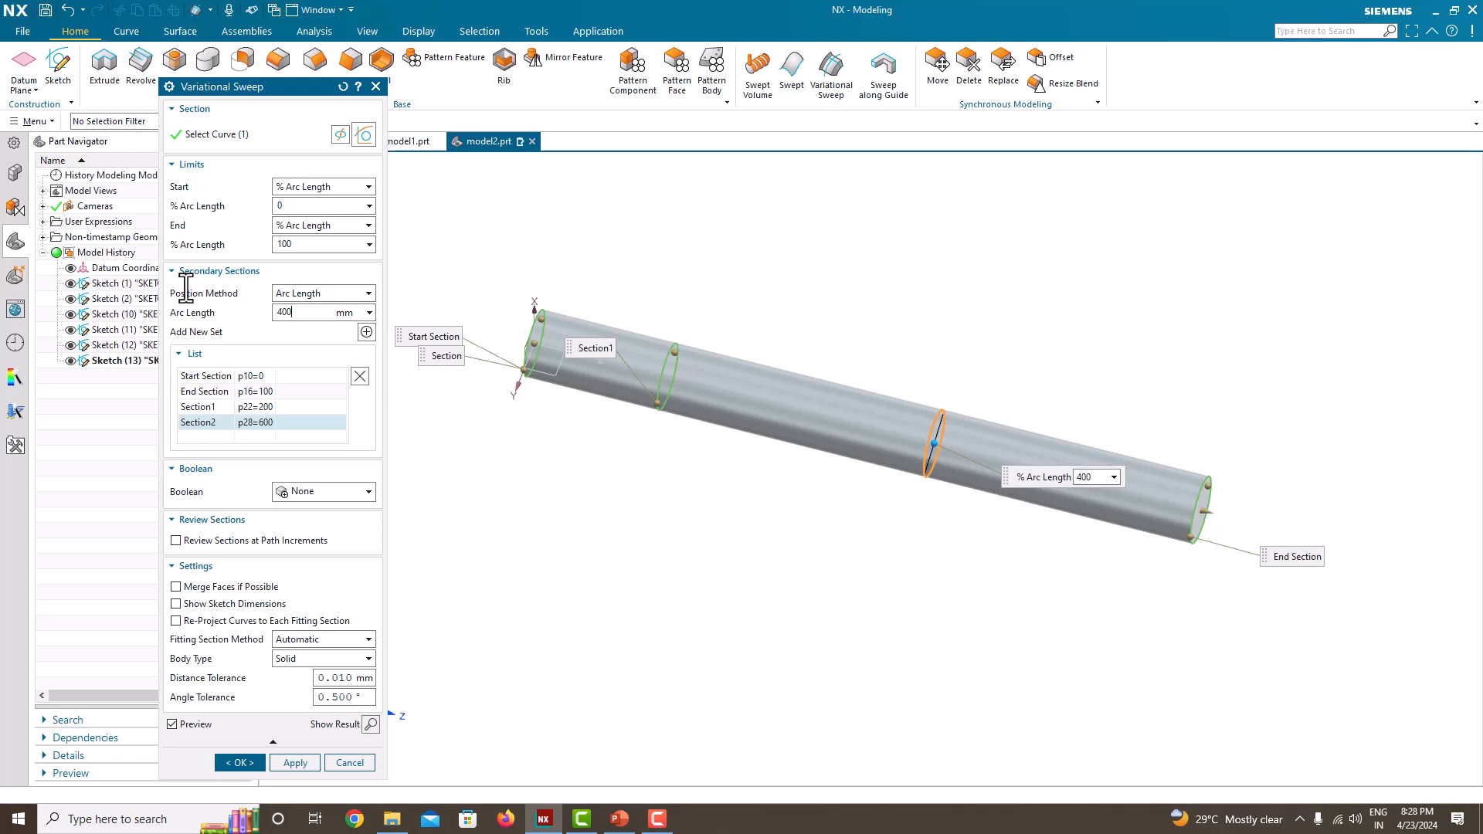
text(400)
key(Return)
Step: Add a third secondary section to the new sweep, positioned by Arc Length at 600 mm
click(367, 331)
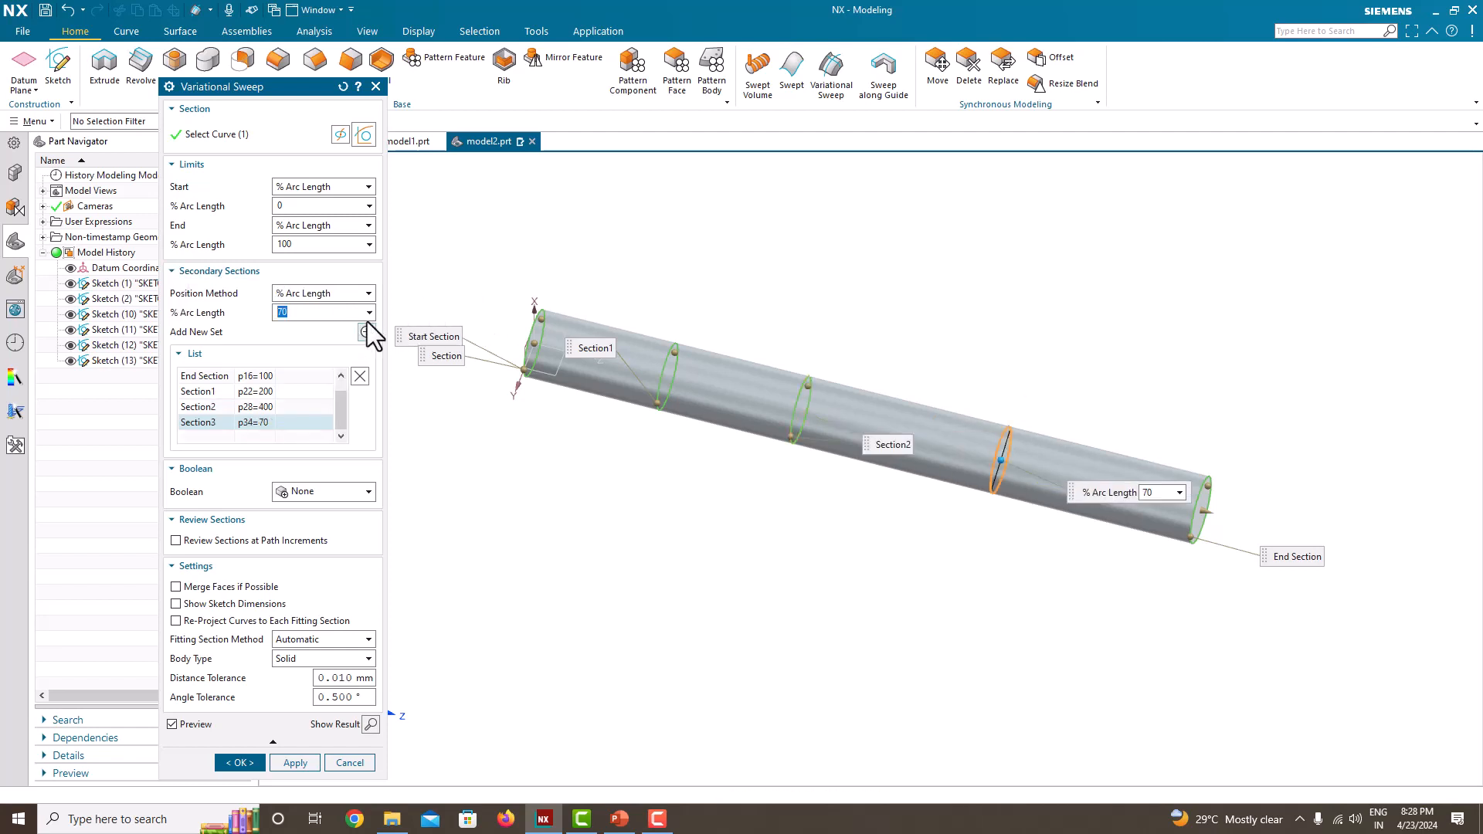
click(363, 293)
click(309, 313)
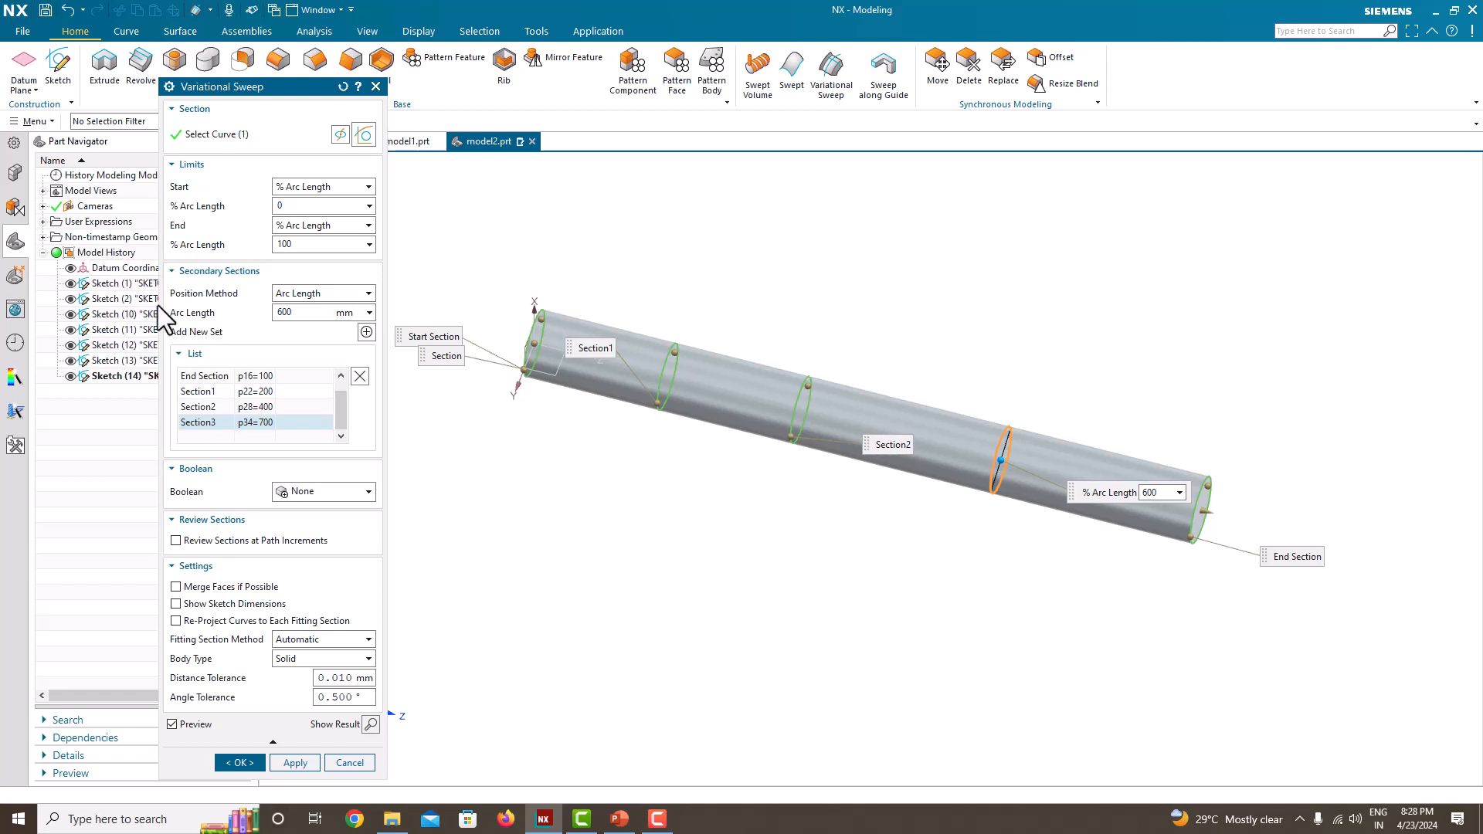
Step: Add a fourth secondary section to the new sweep, positioned by Arc Length at 800 mm
click(367, 332)
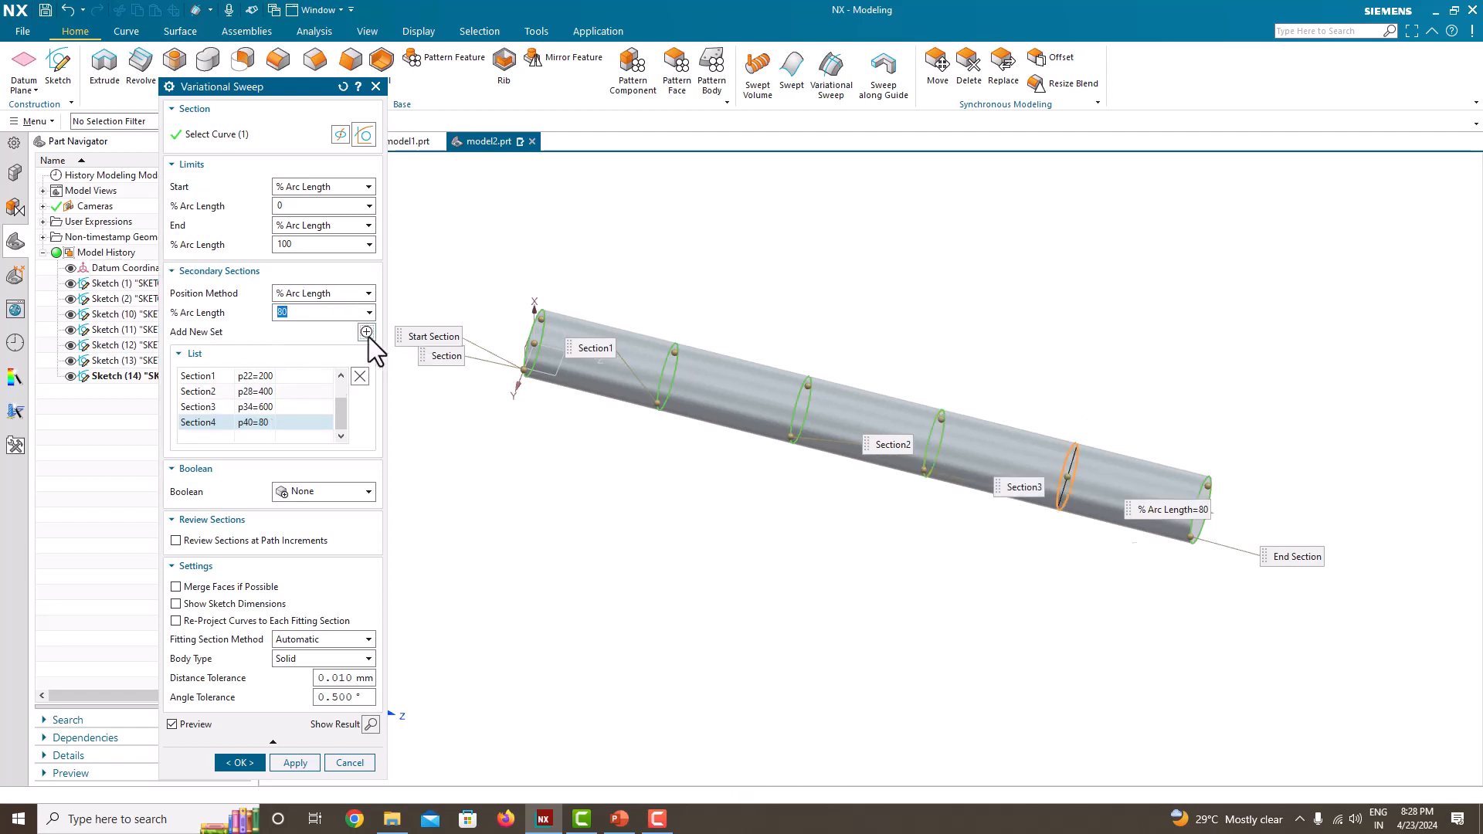
click(303, 295)
click(305, 323)
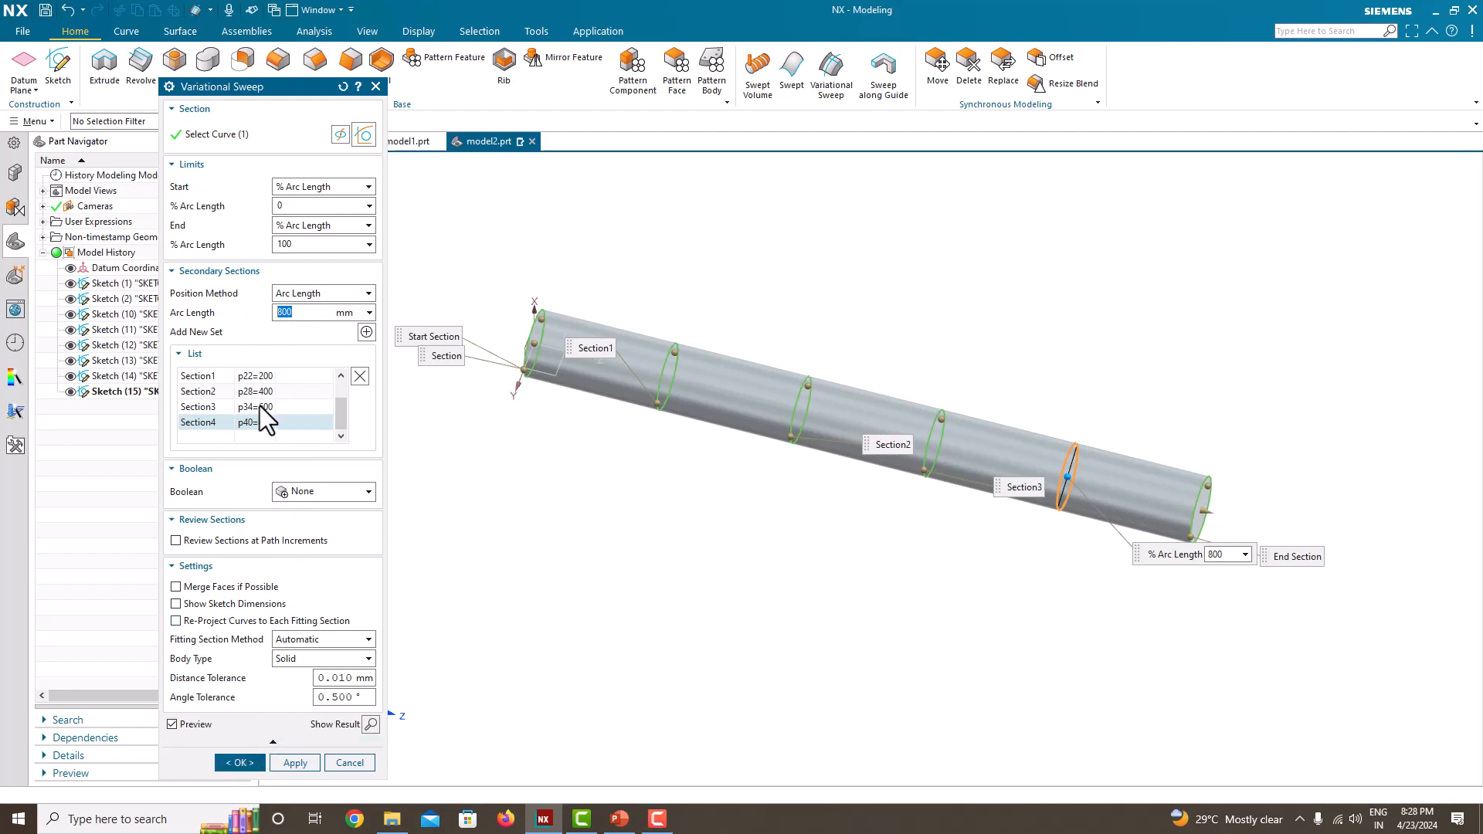
Step: Set the diameter of the first secondary section, at 200 mm, to 30 mm
middle_drag(1166, 424, 983, 468)
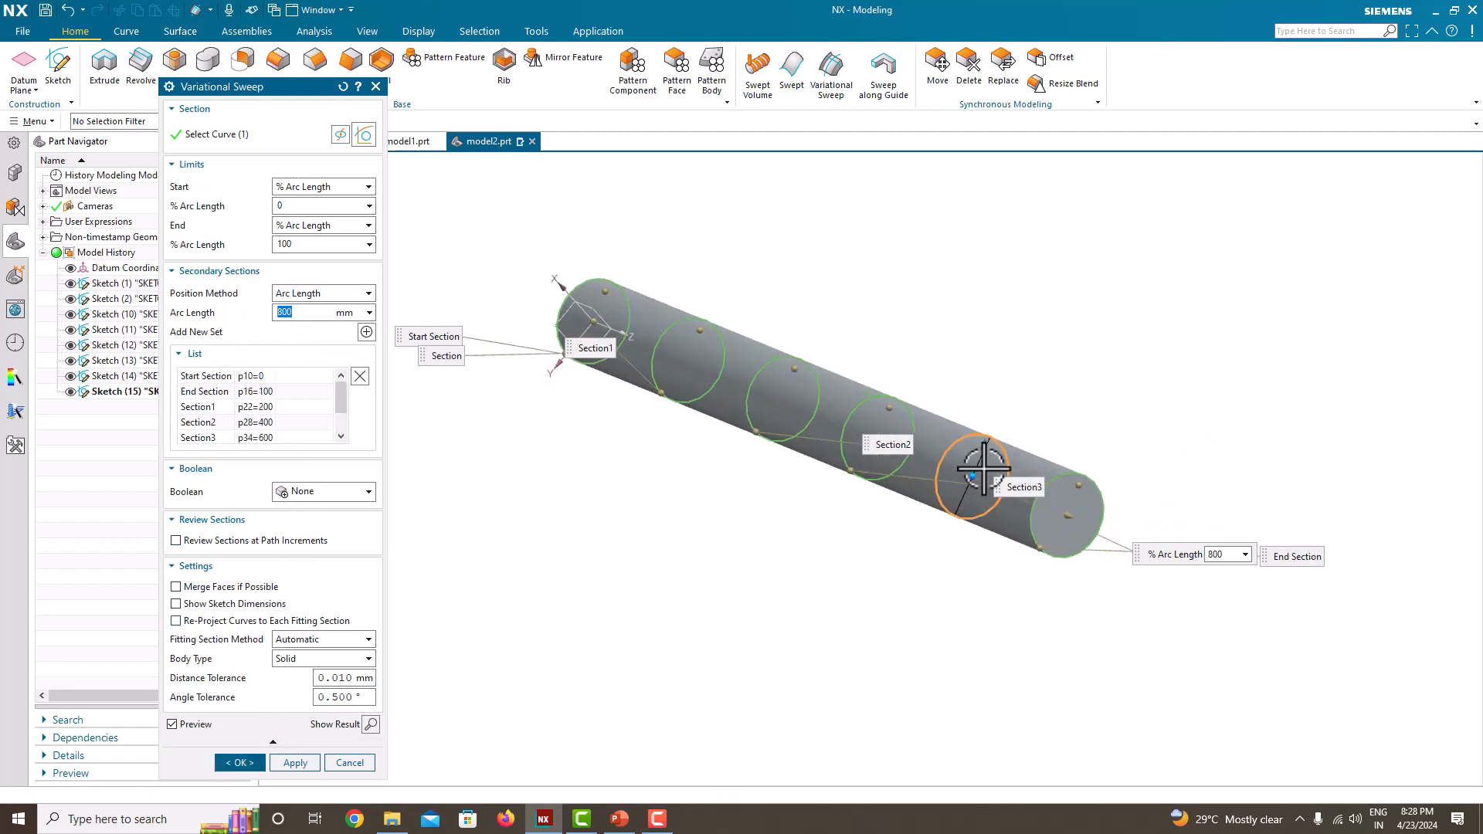
scroll(983, 468, up, 7)
scroll(1009, 423, down, 7)
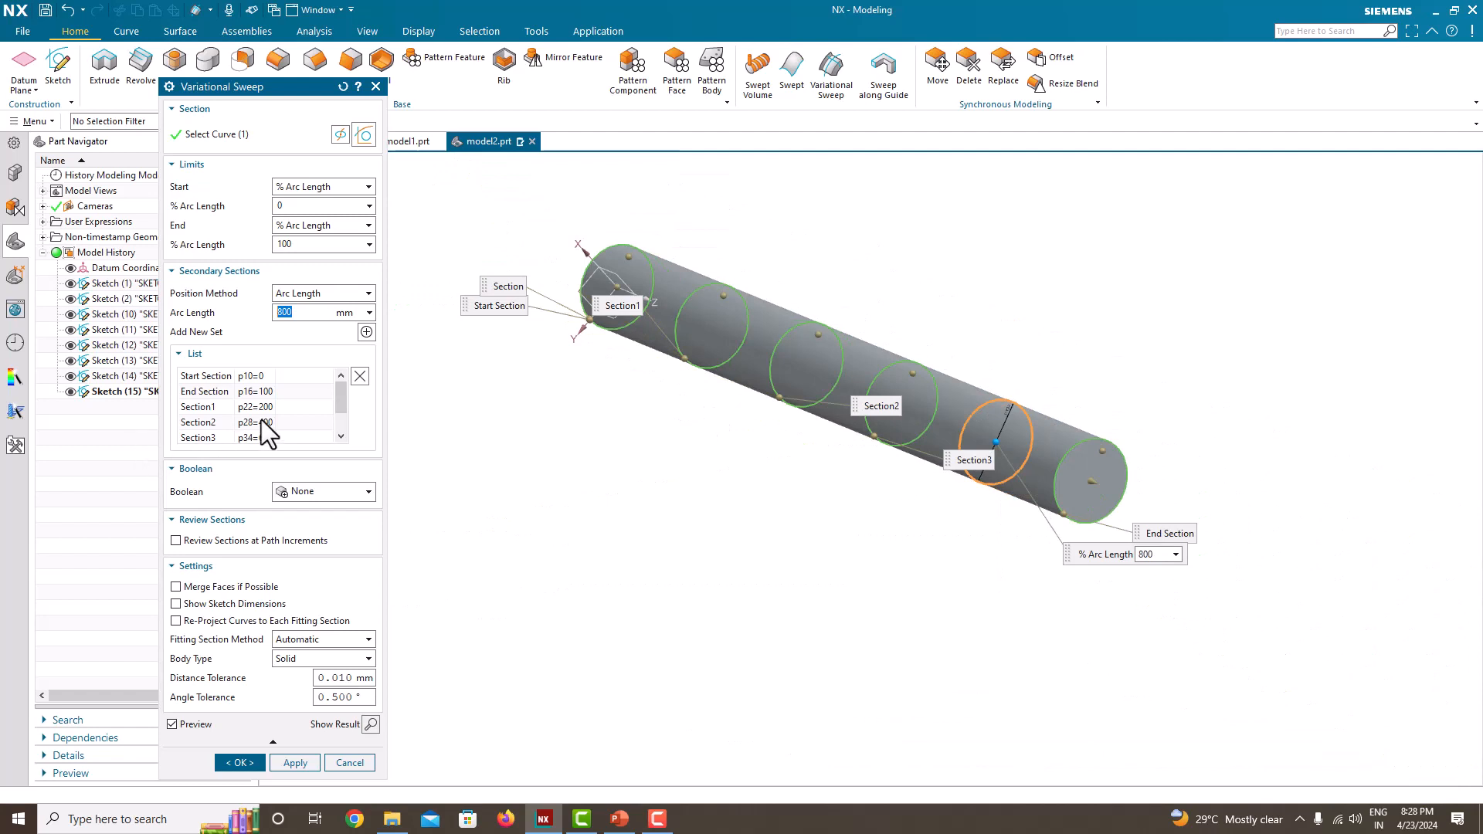
click(261, 416)
click(260, 411)
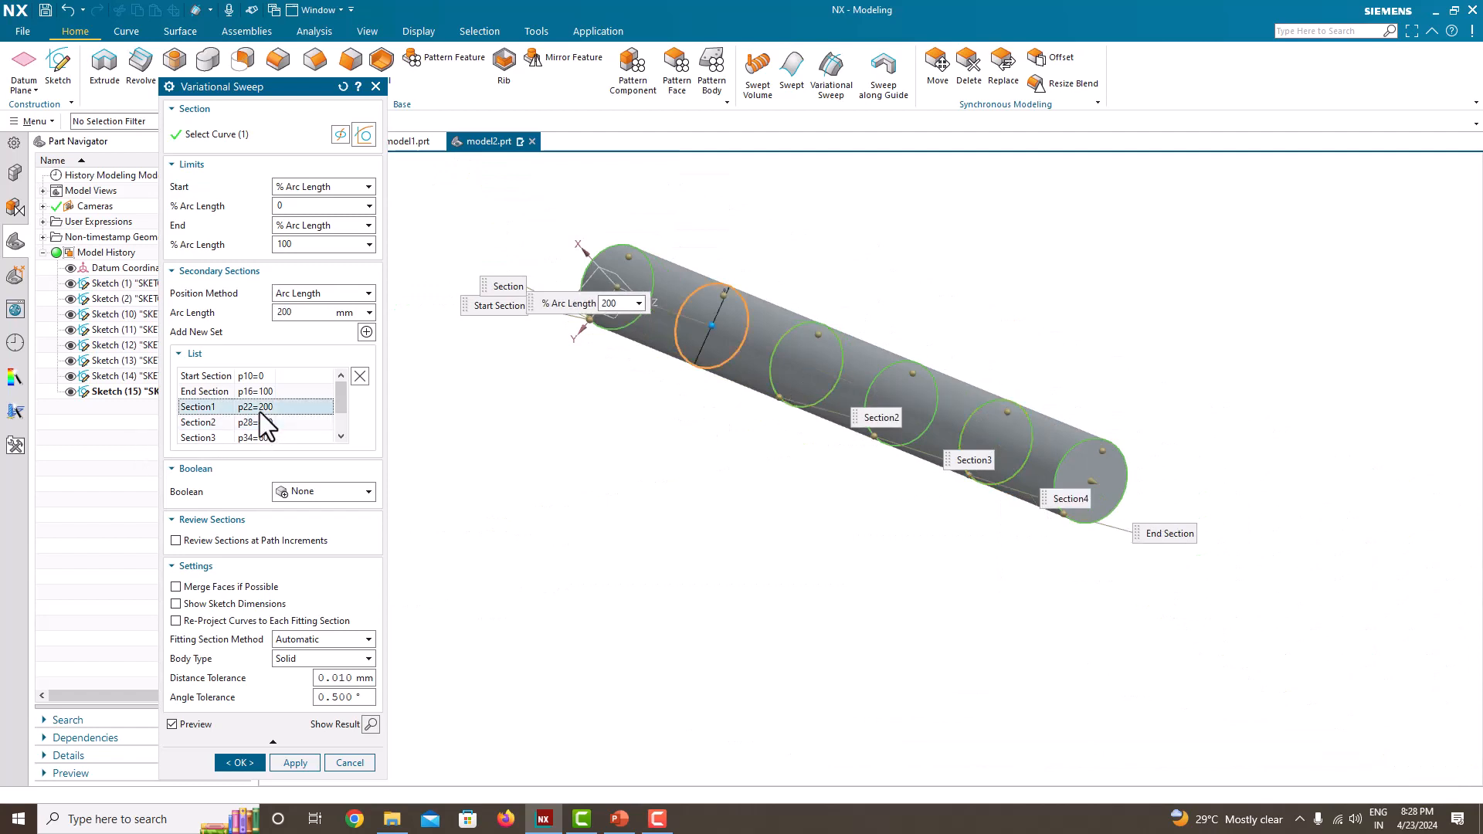
scroll(726, 286, up, 8)
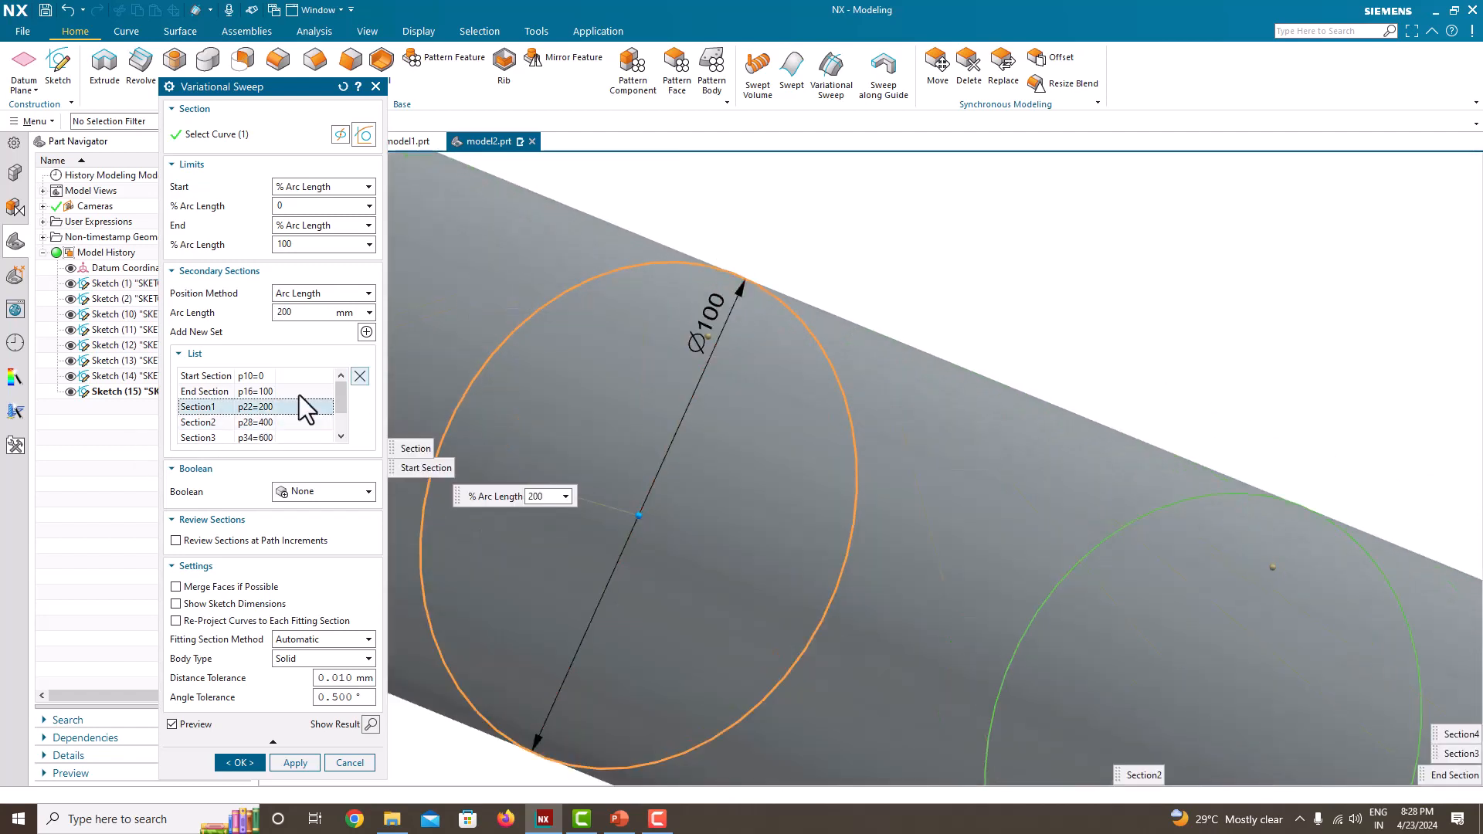
double_click(705, 309)
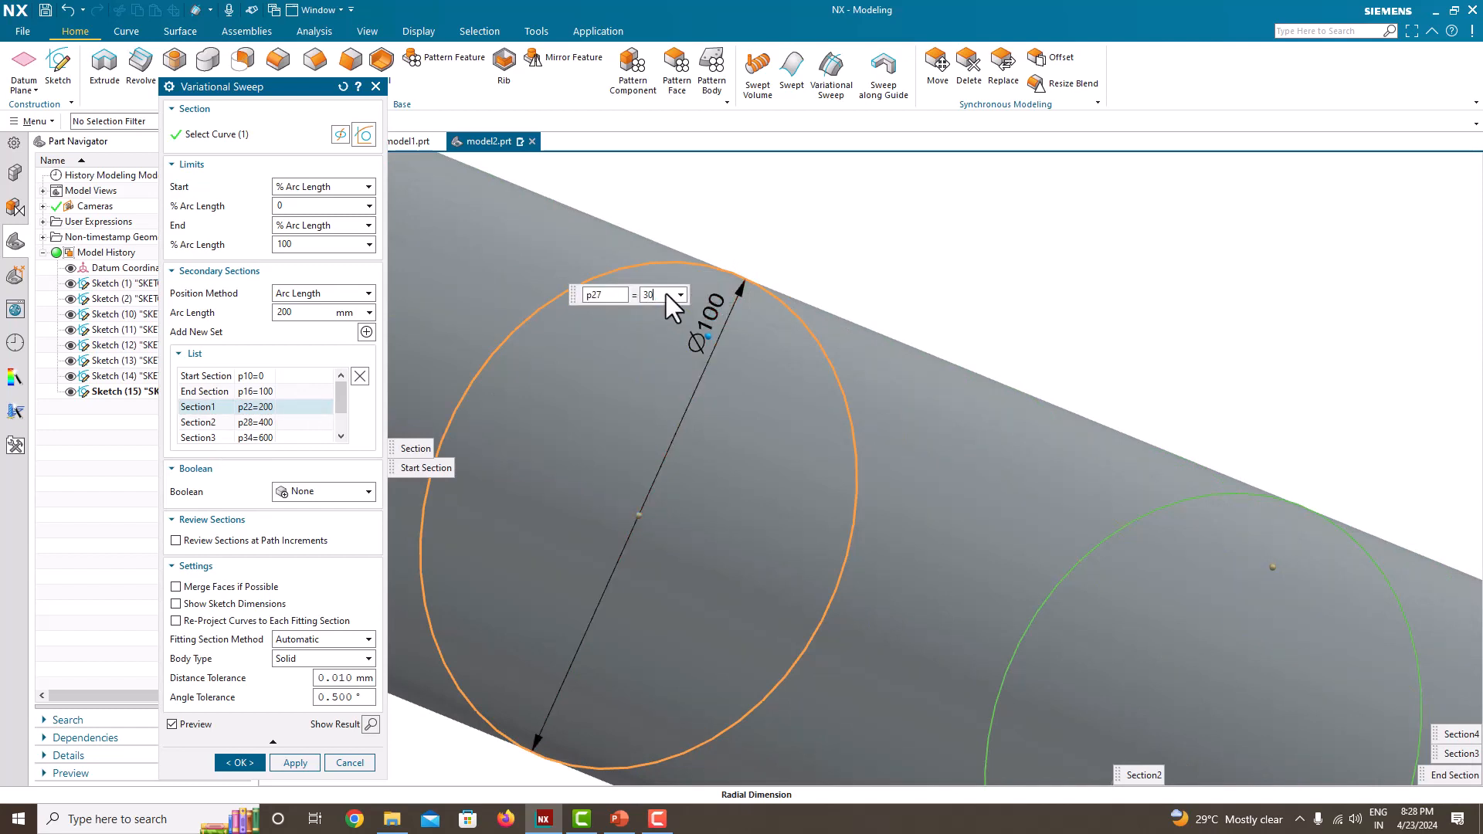
text(30)
key(Return)
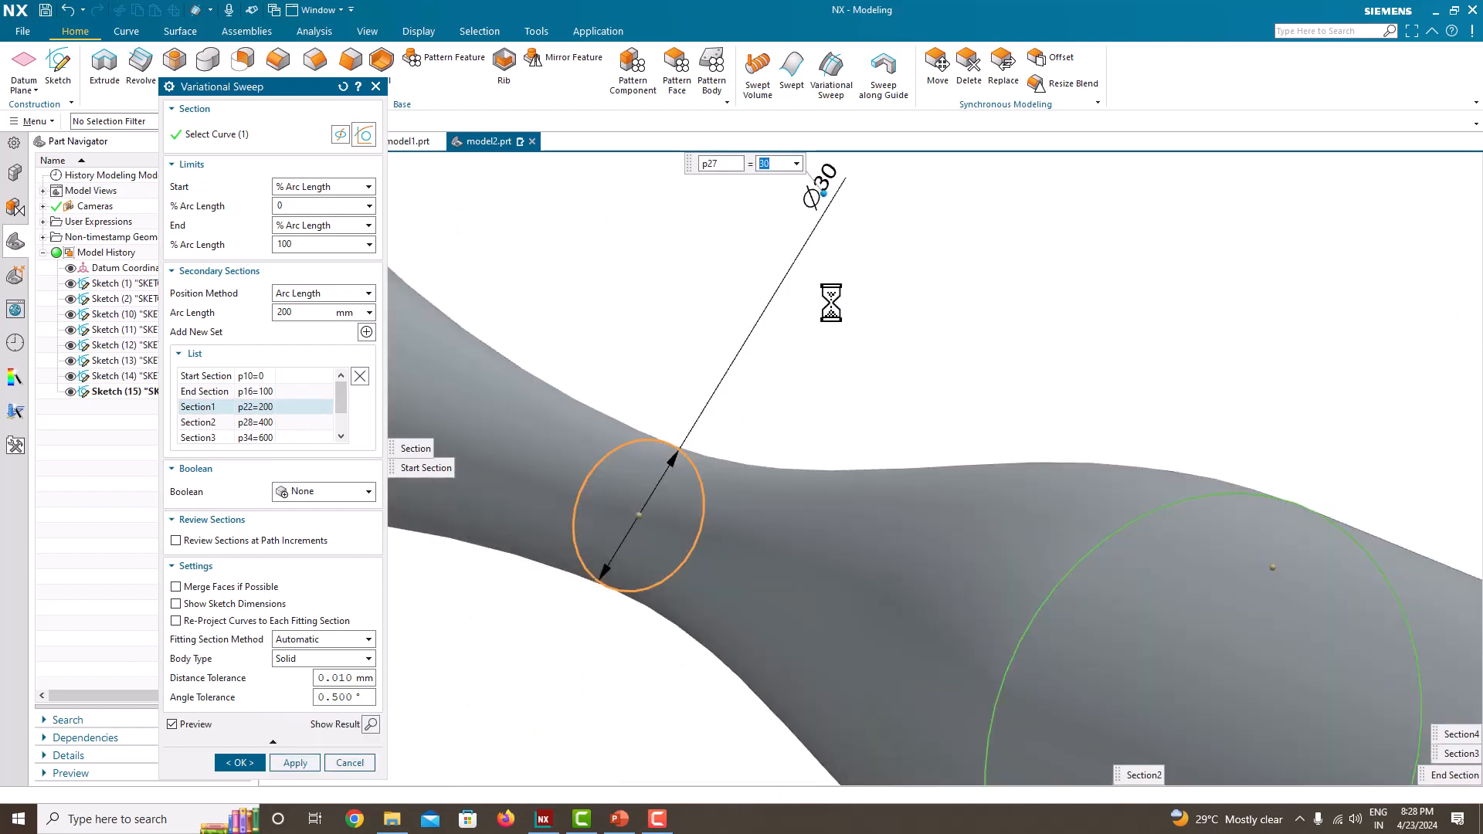
middle_drag(830, 302, 950, 394)
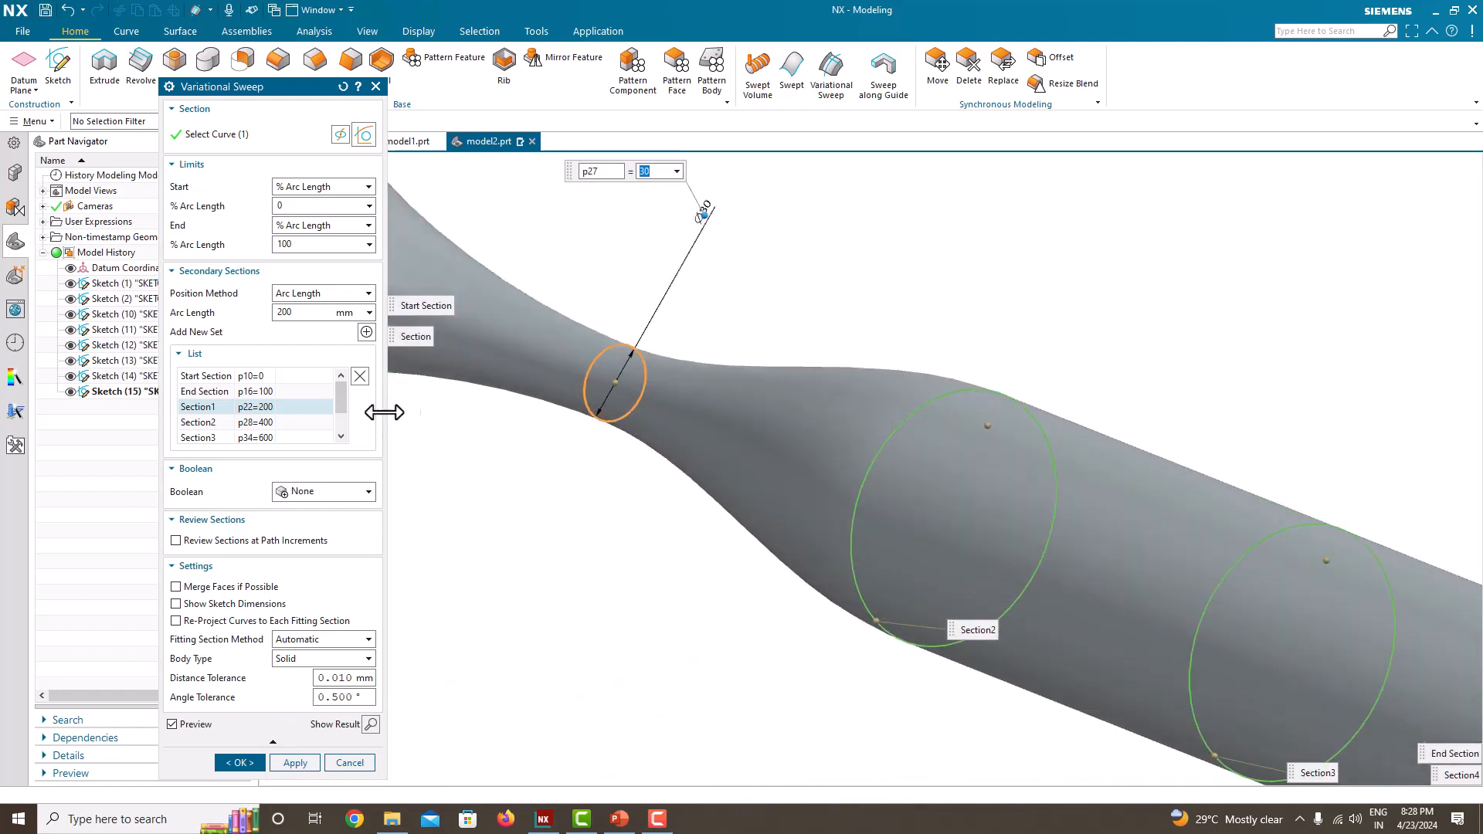
Step: Set the diameter of the second secondary section, at 400 mm, to 60 mm
click(272, 423)
click(994, 397)
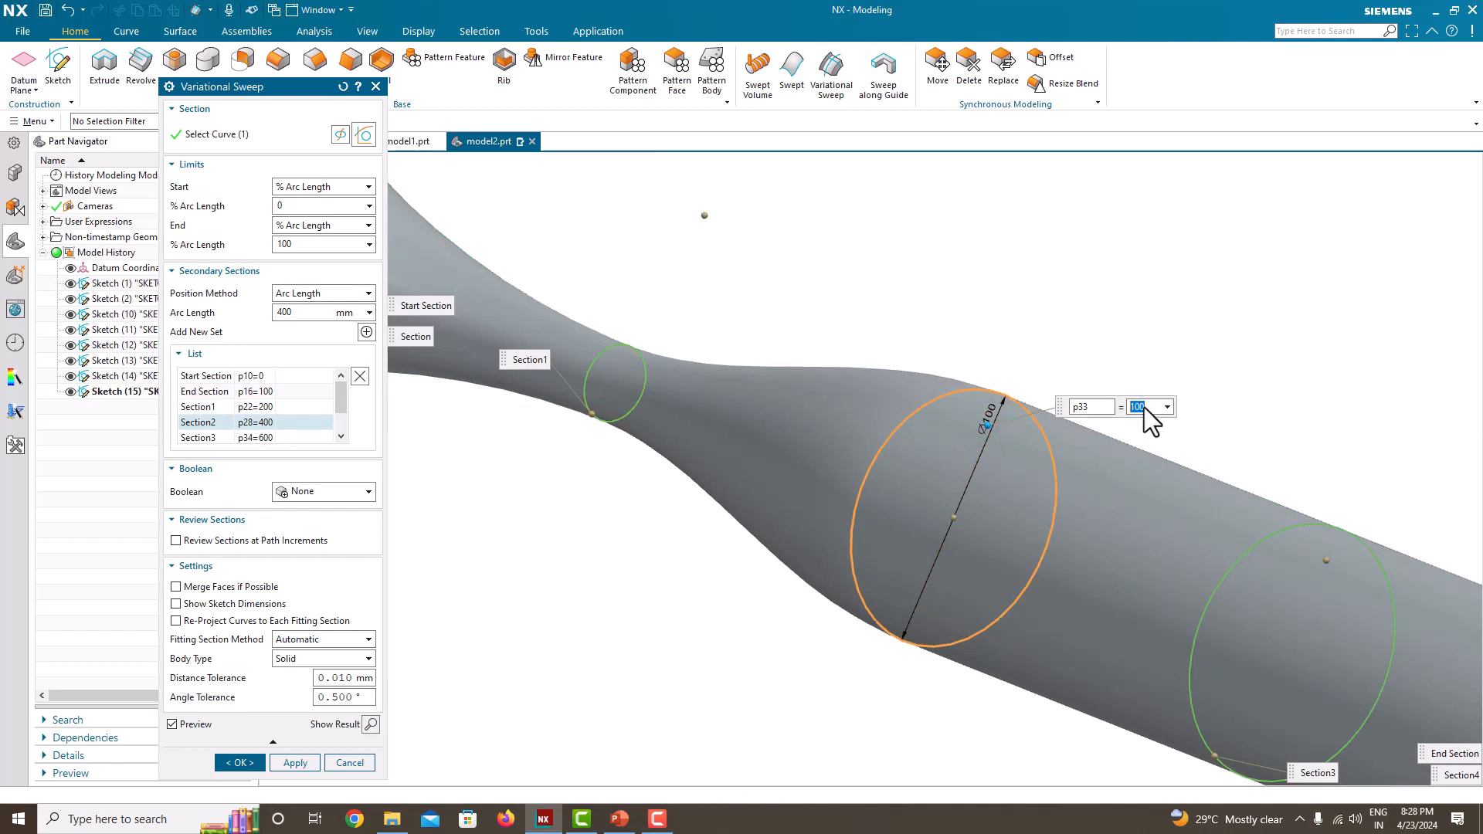
key(Return)
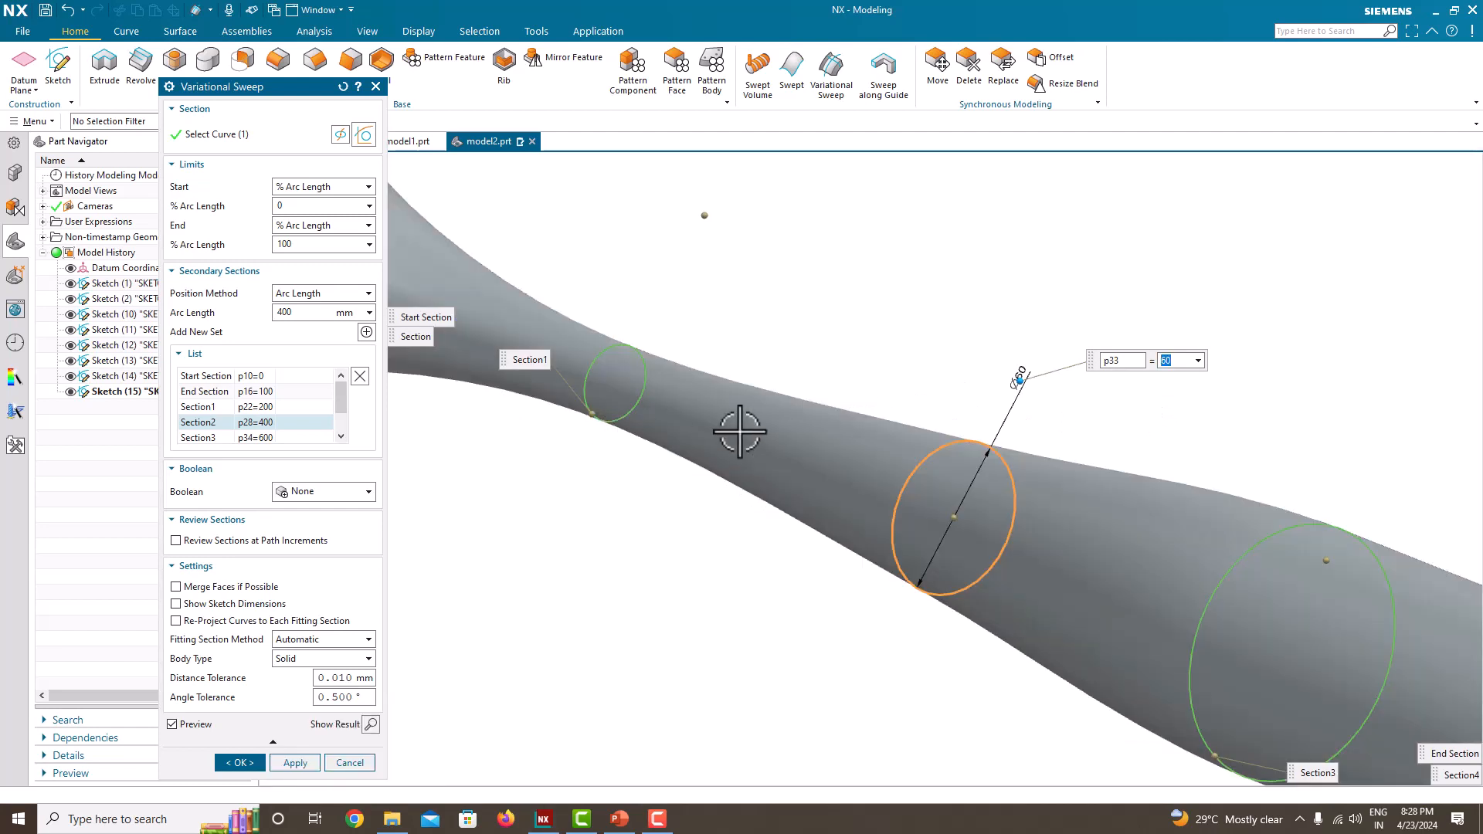
middle_drag(736, 431, 974, 506)
scroll(1005, 511, up, 5)
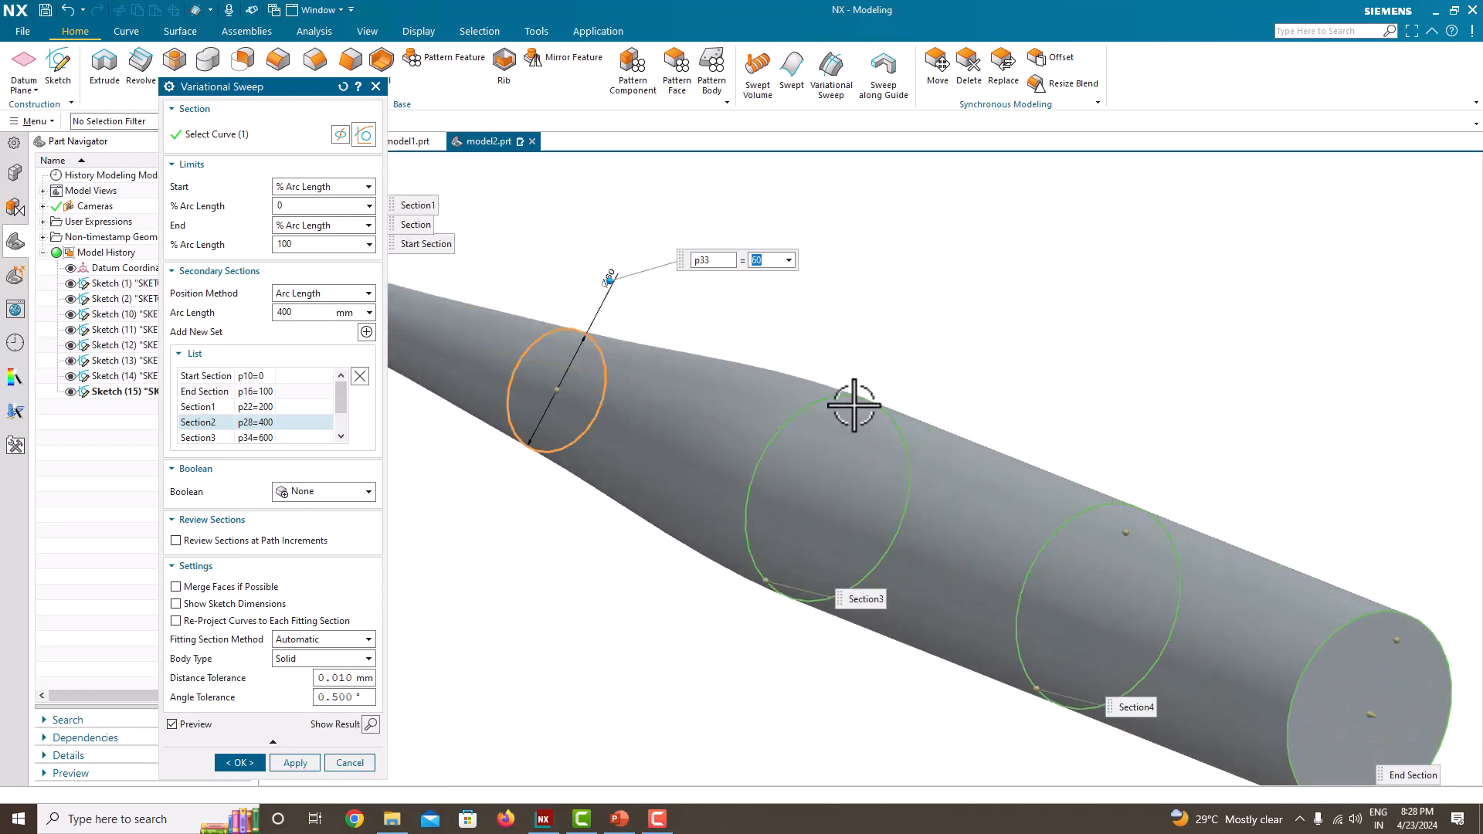
Step: Set the diameter of the fourth secondary section, at 800 mm, to 50 mm
click(288, 436)
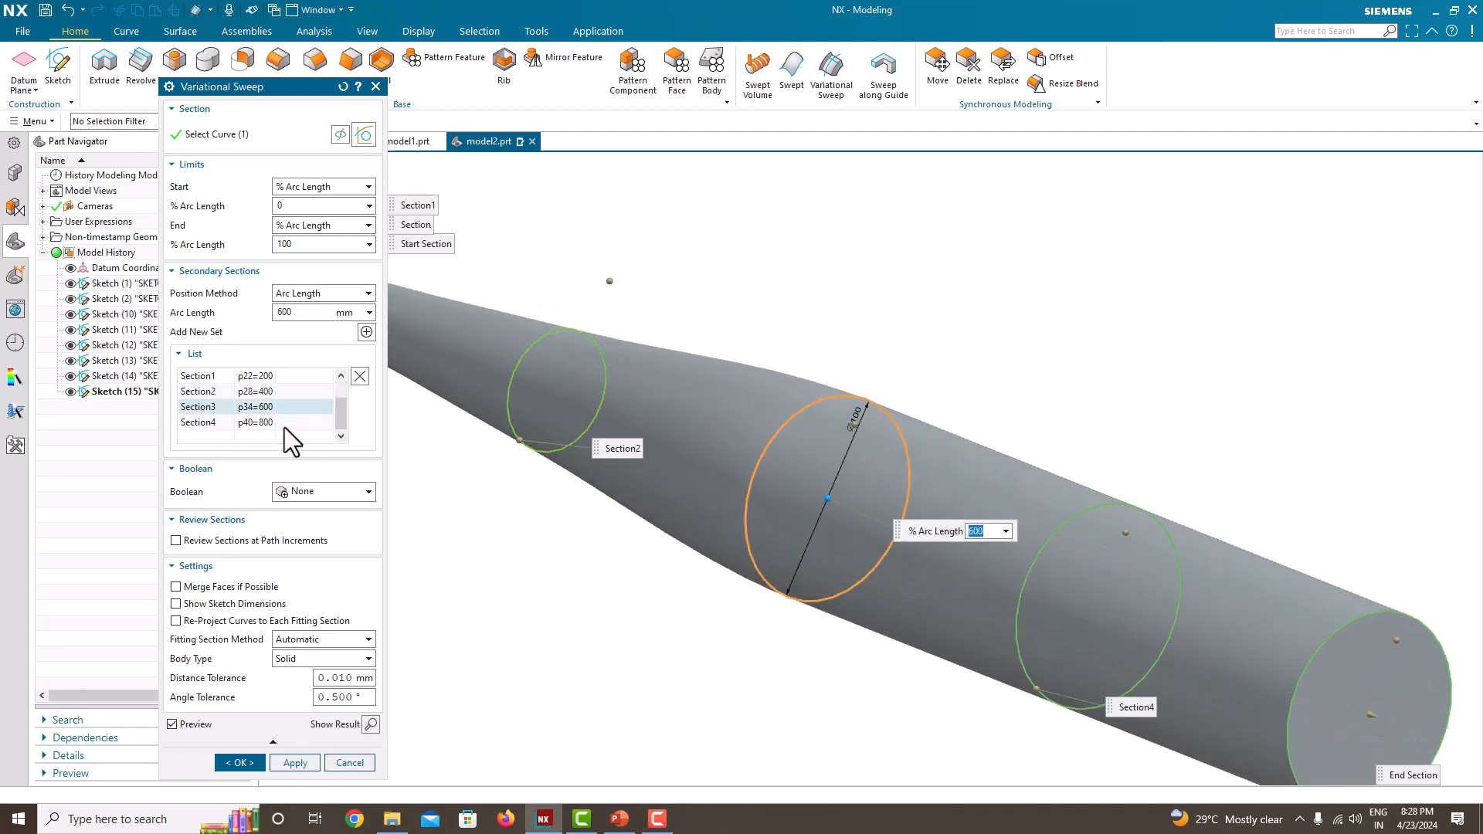
click(284, 422)
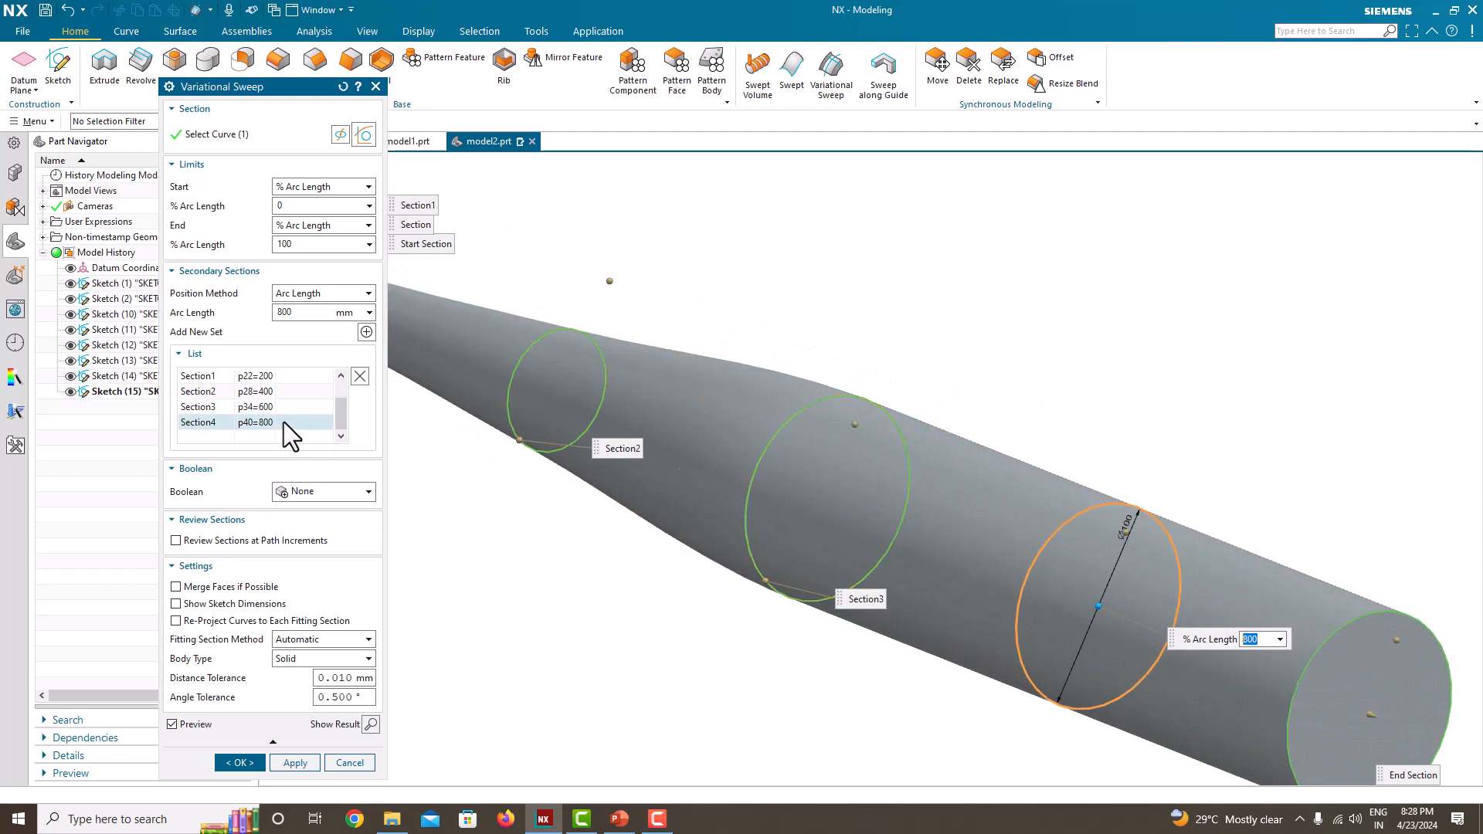
click(1124, 517)
text(5)
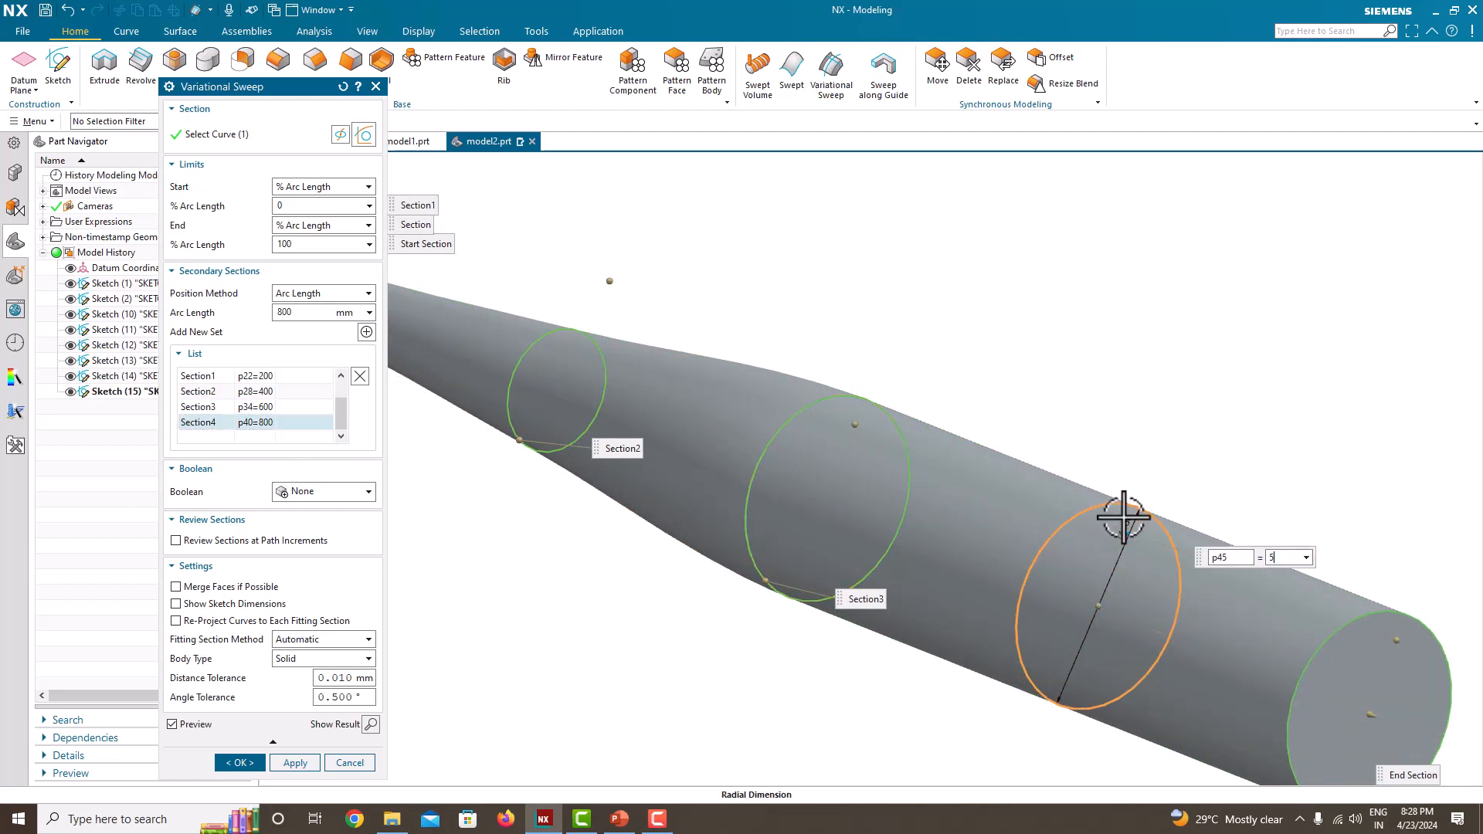
text(0)
key(Return)
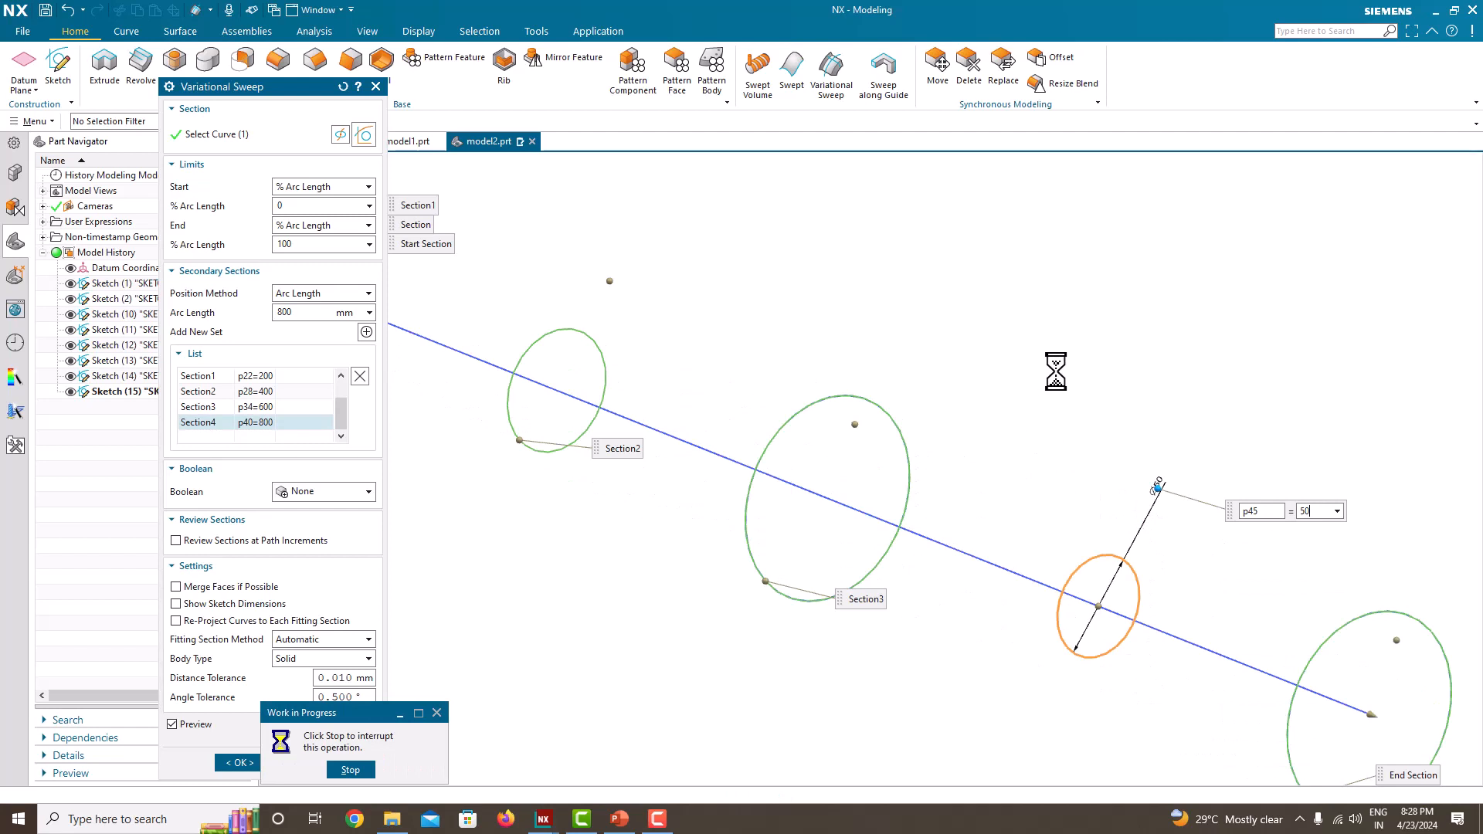
scroll(1061, 365, down, 5)
middle_drag(1063, 364, 1122, 405)
scroll(787, 377, up, 3)
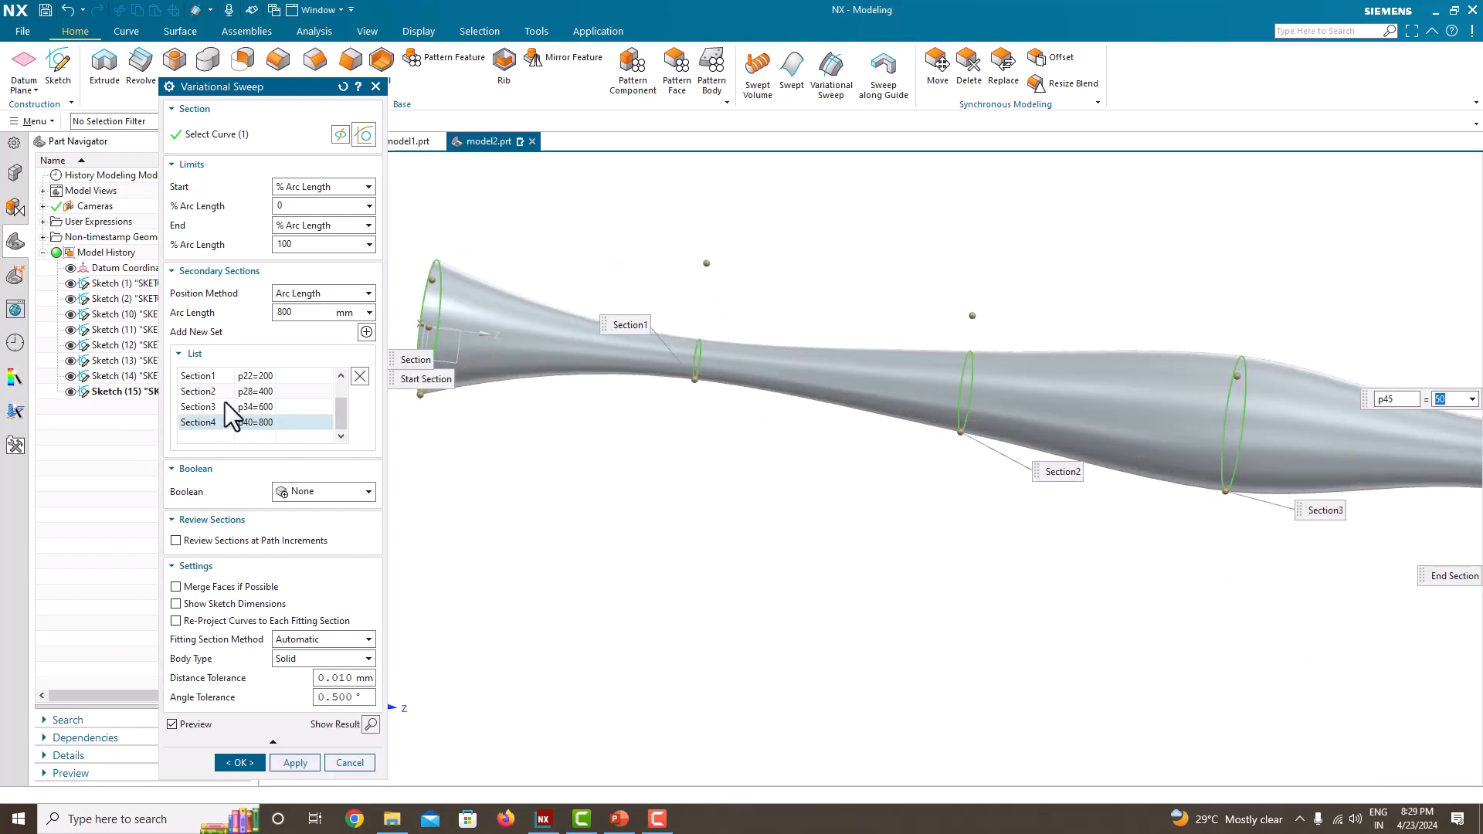
Step: Set the diameter of the first secondary section, at 200 mm, to 50 mm
scroll(225, 402, up, 1)
click(248, 405)
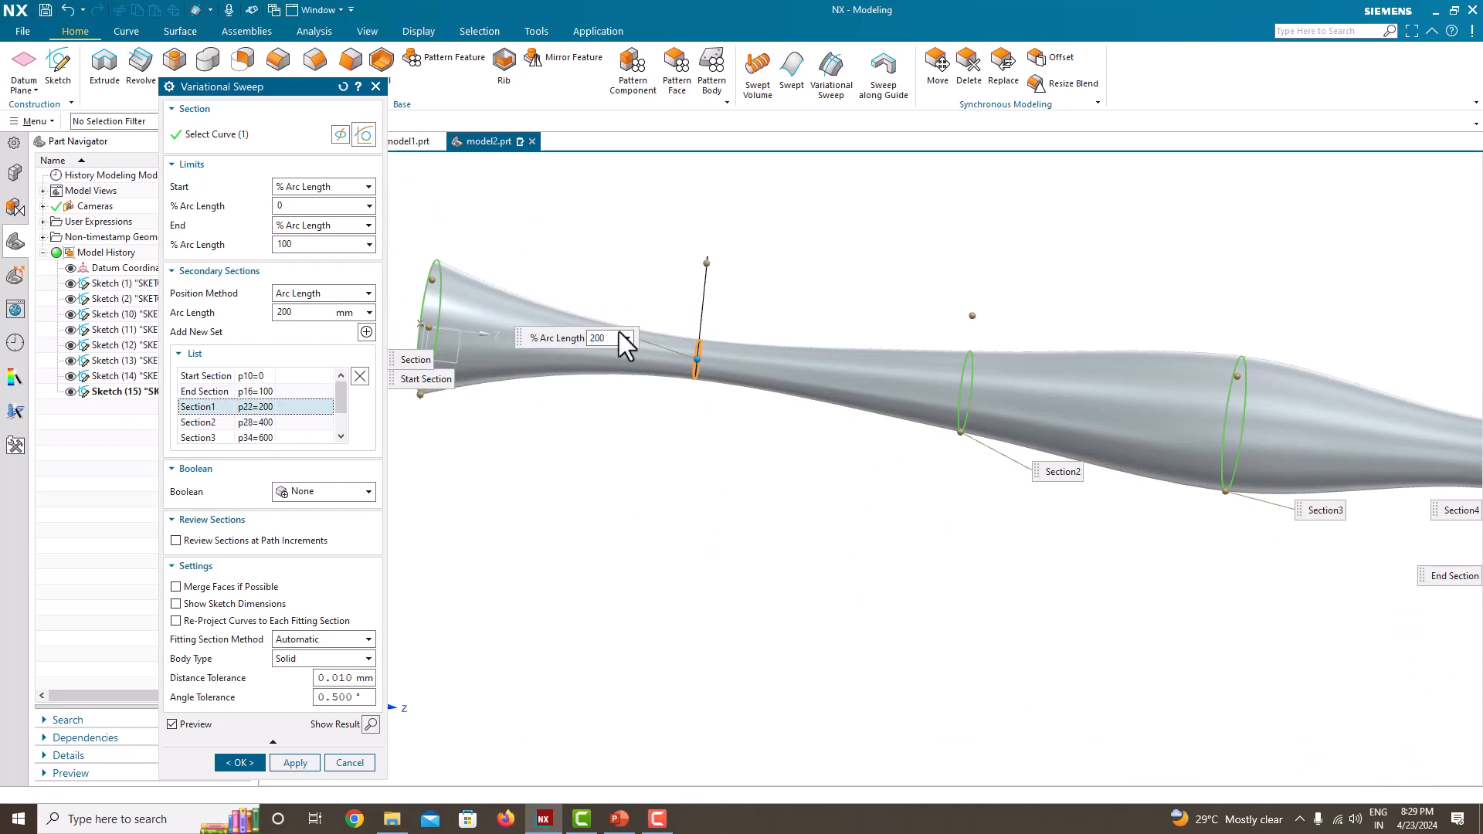
scroll(697, 339, up, 5)
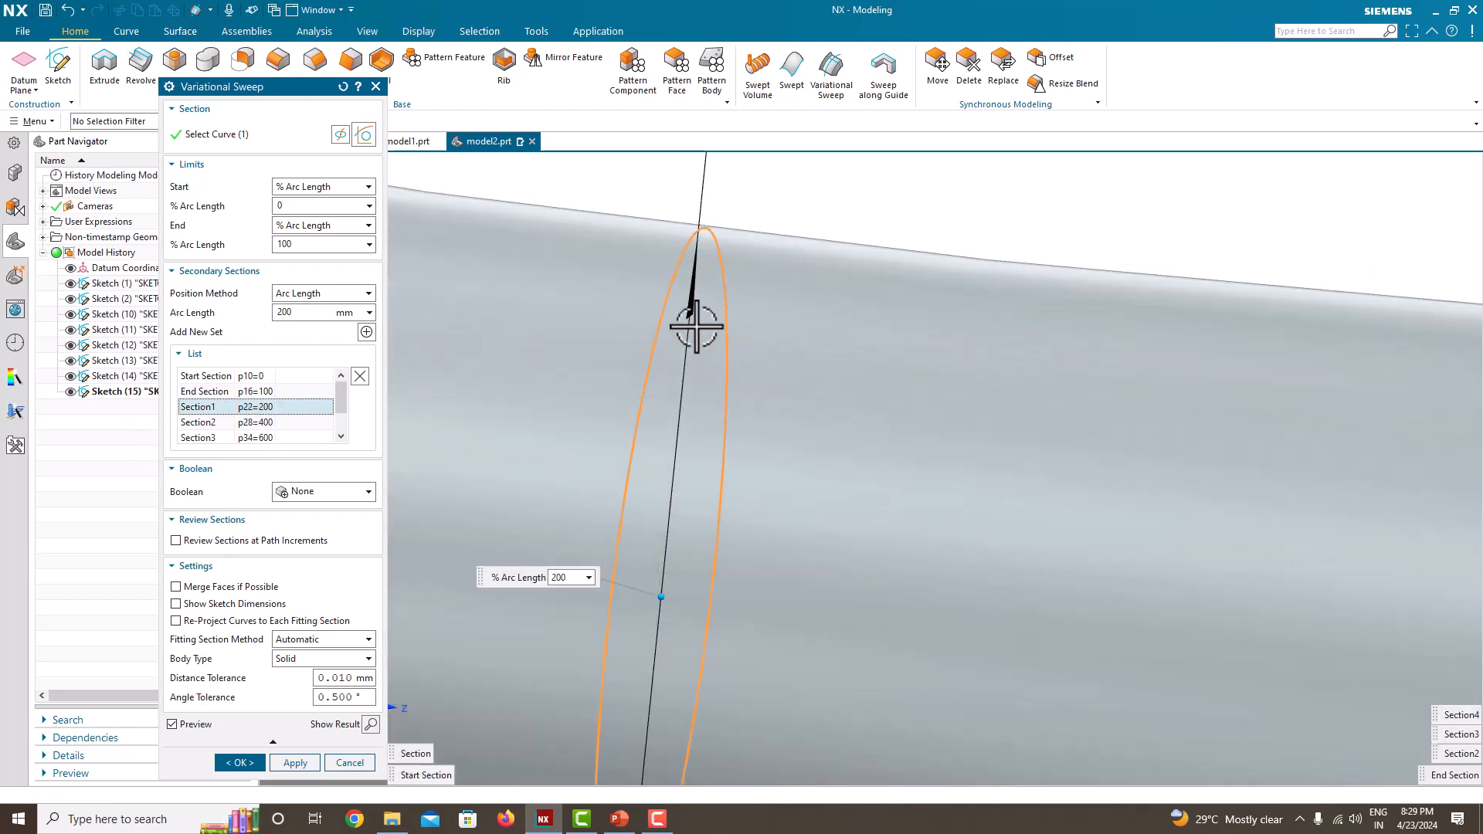
scroll(697, 326, down, 5)
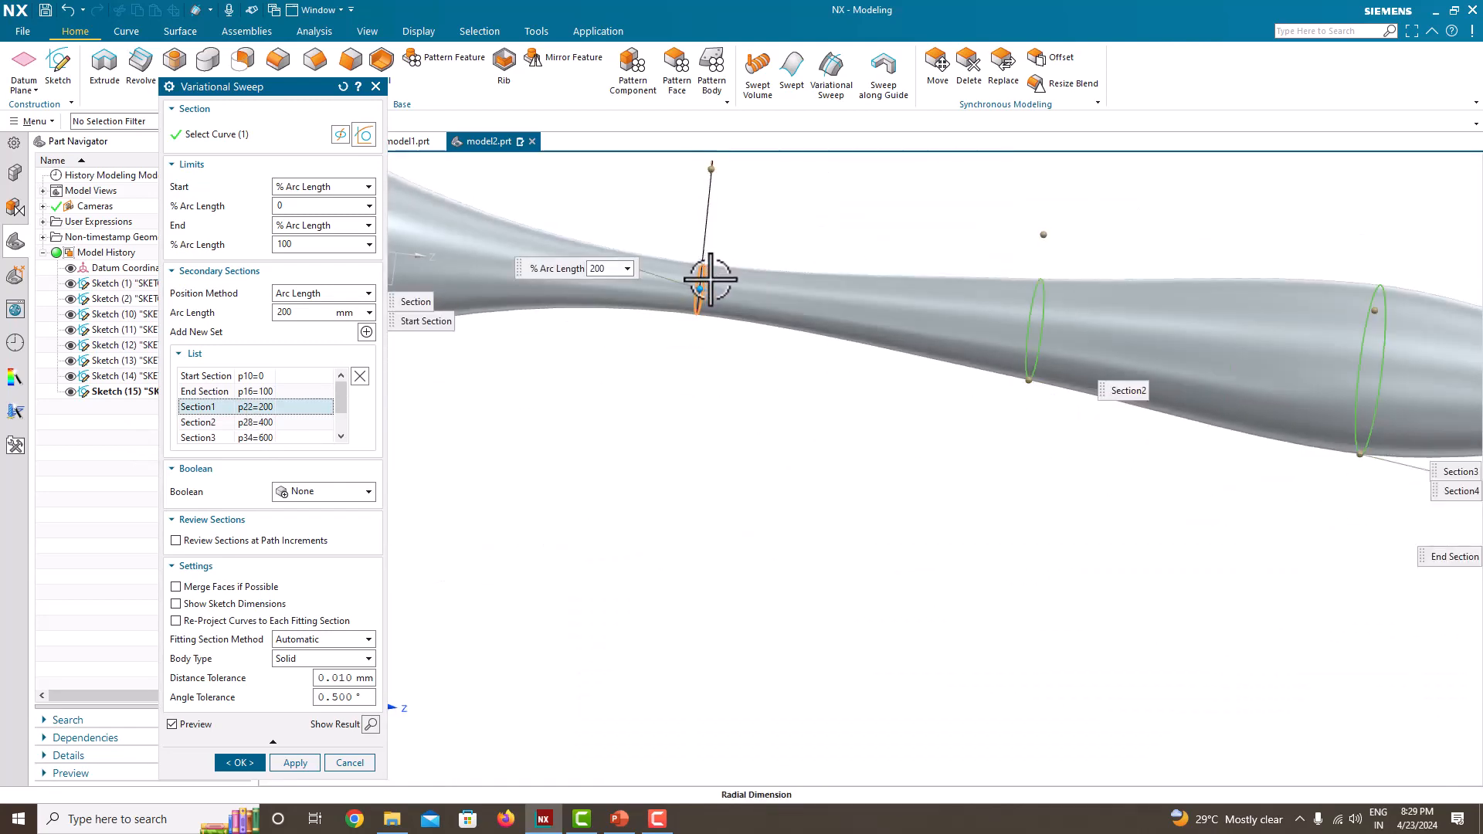
middle_drag(710, 280, 782, 303)
scroll(855, 268, up, 4)
click(868, 222)
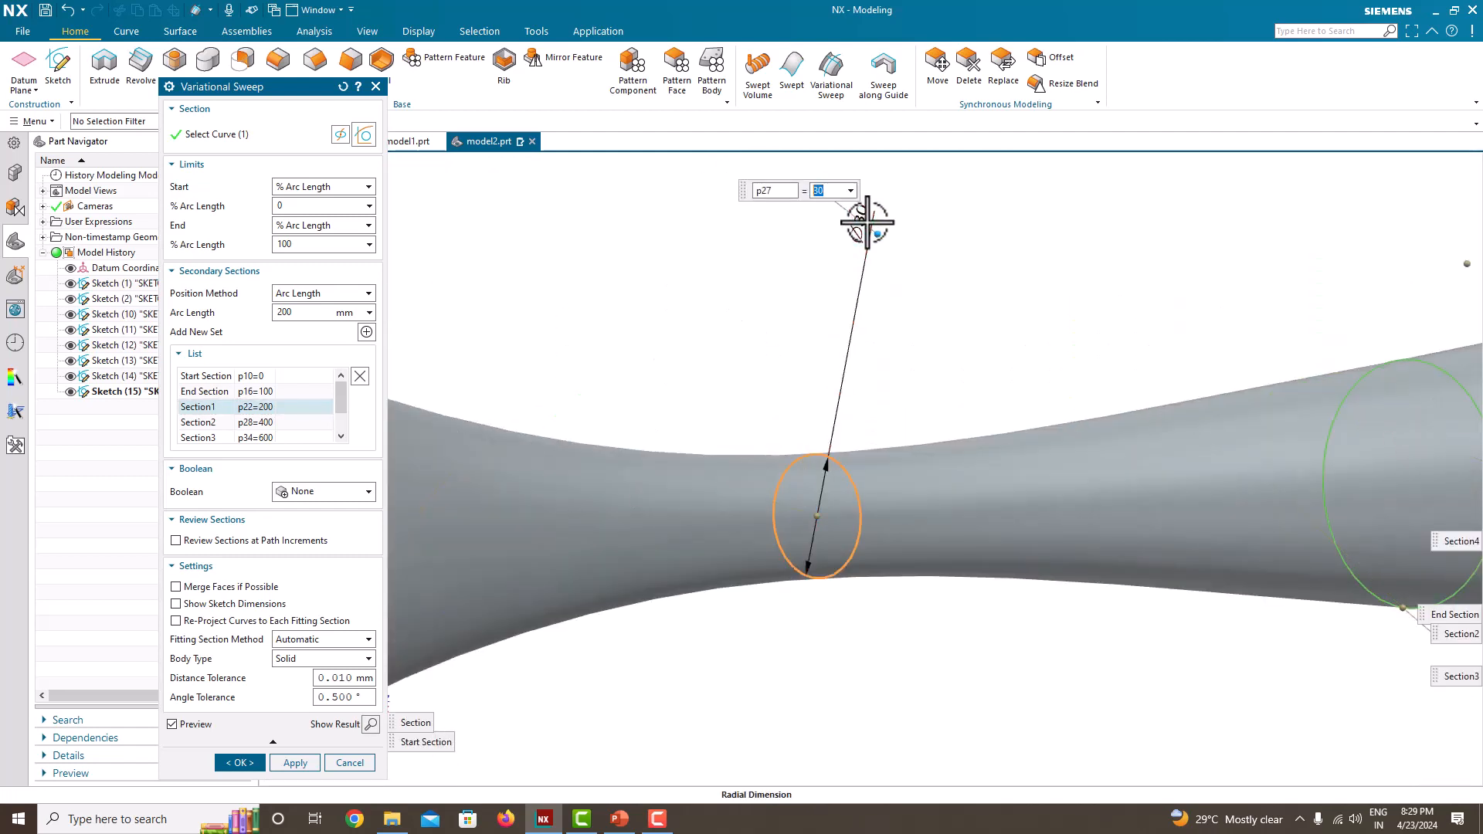
text(50)
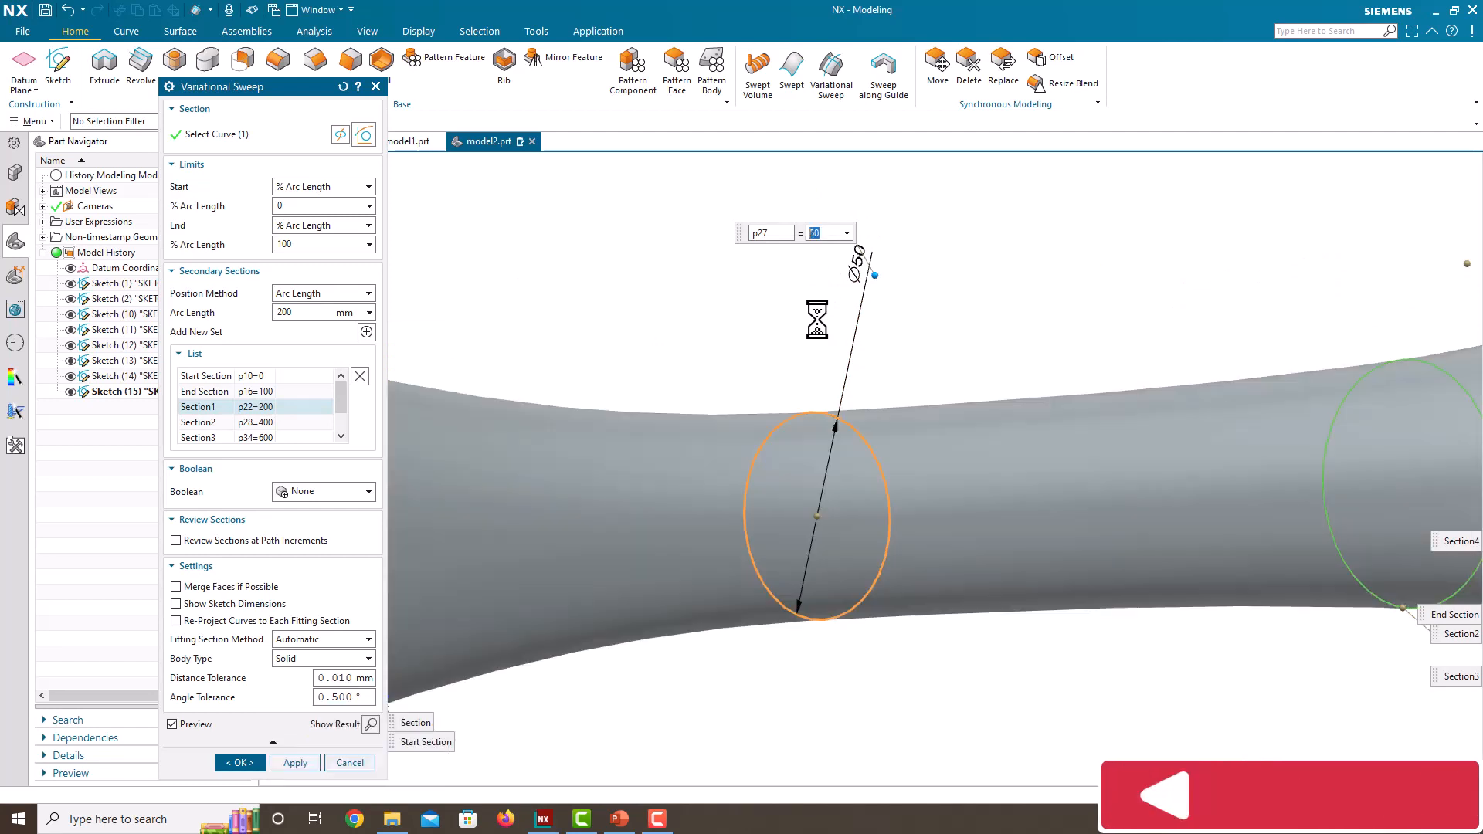
Step: Create the variational sweep as a solid body with the edited secondary sections
scroll(813, 316, down, 5)
middle_drag(1035, 334, 786, 361)
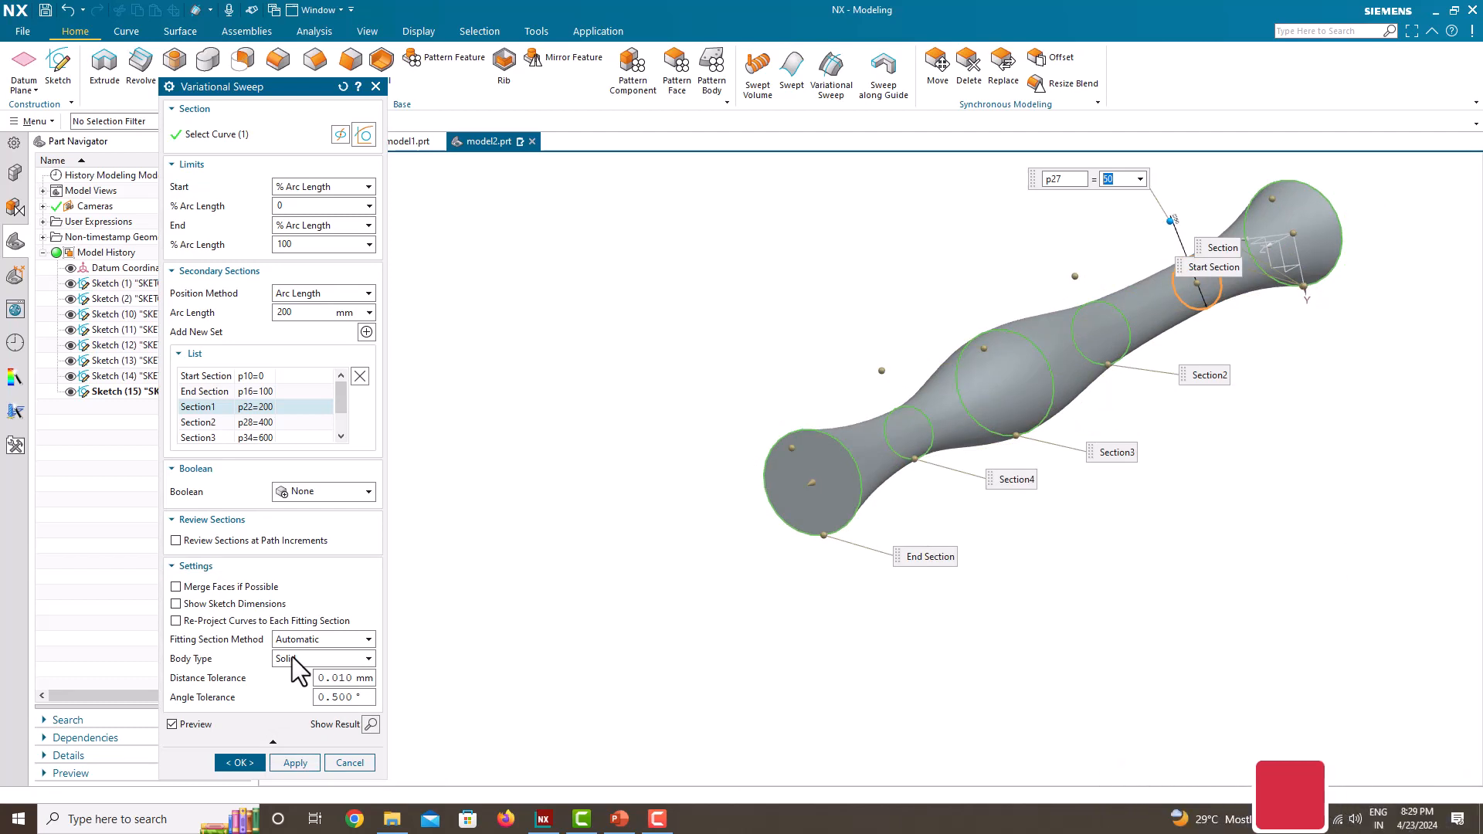
click(246, 763)
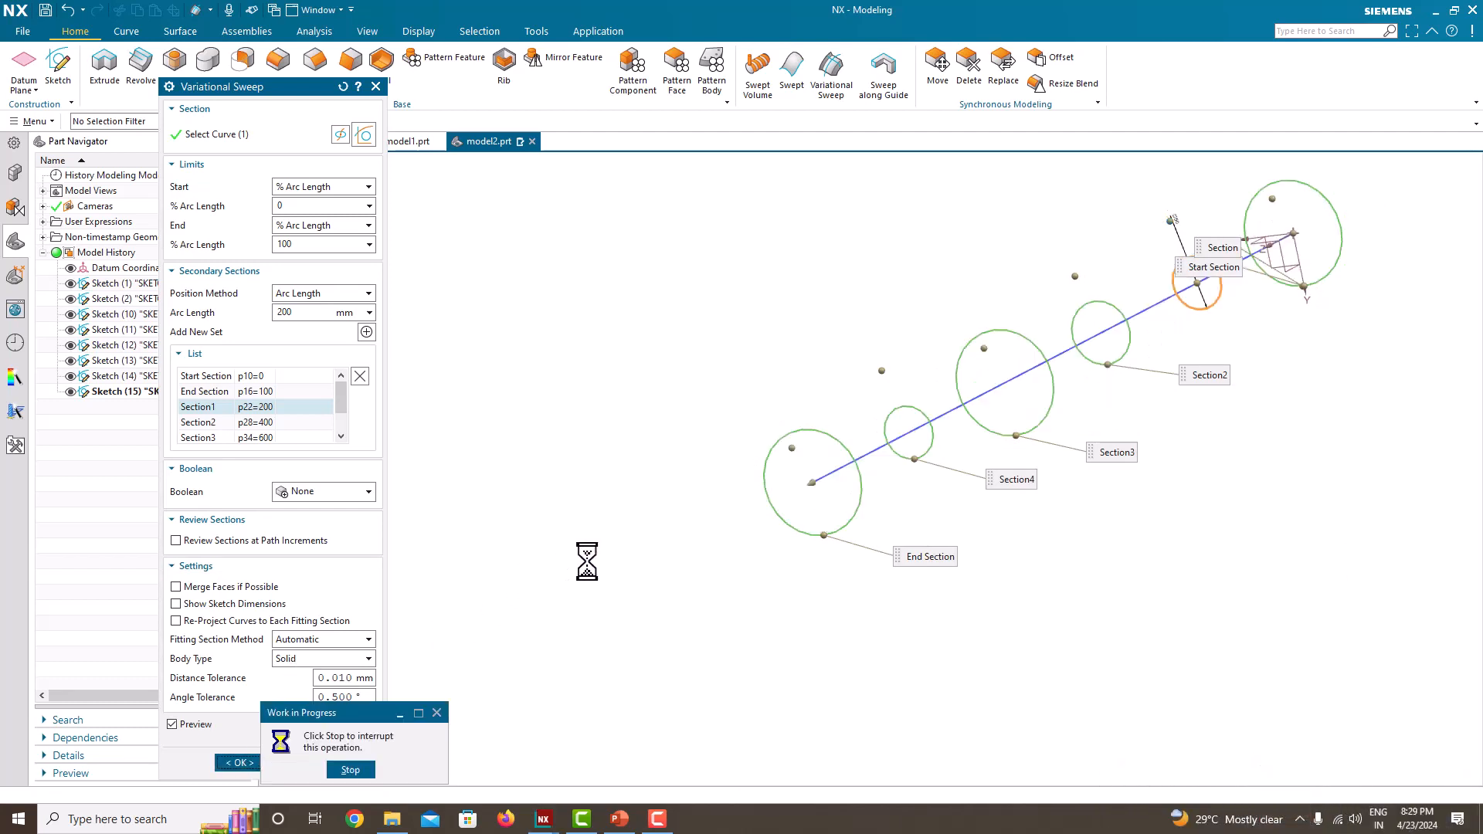
middle_drag(587, 564, 655, 506)
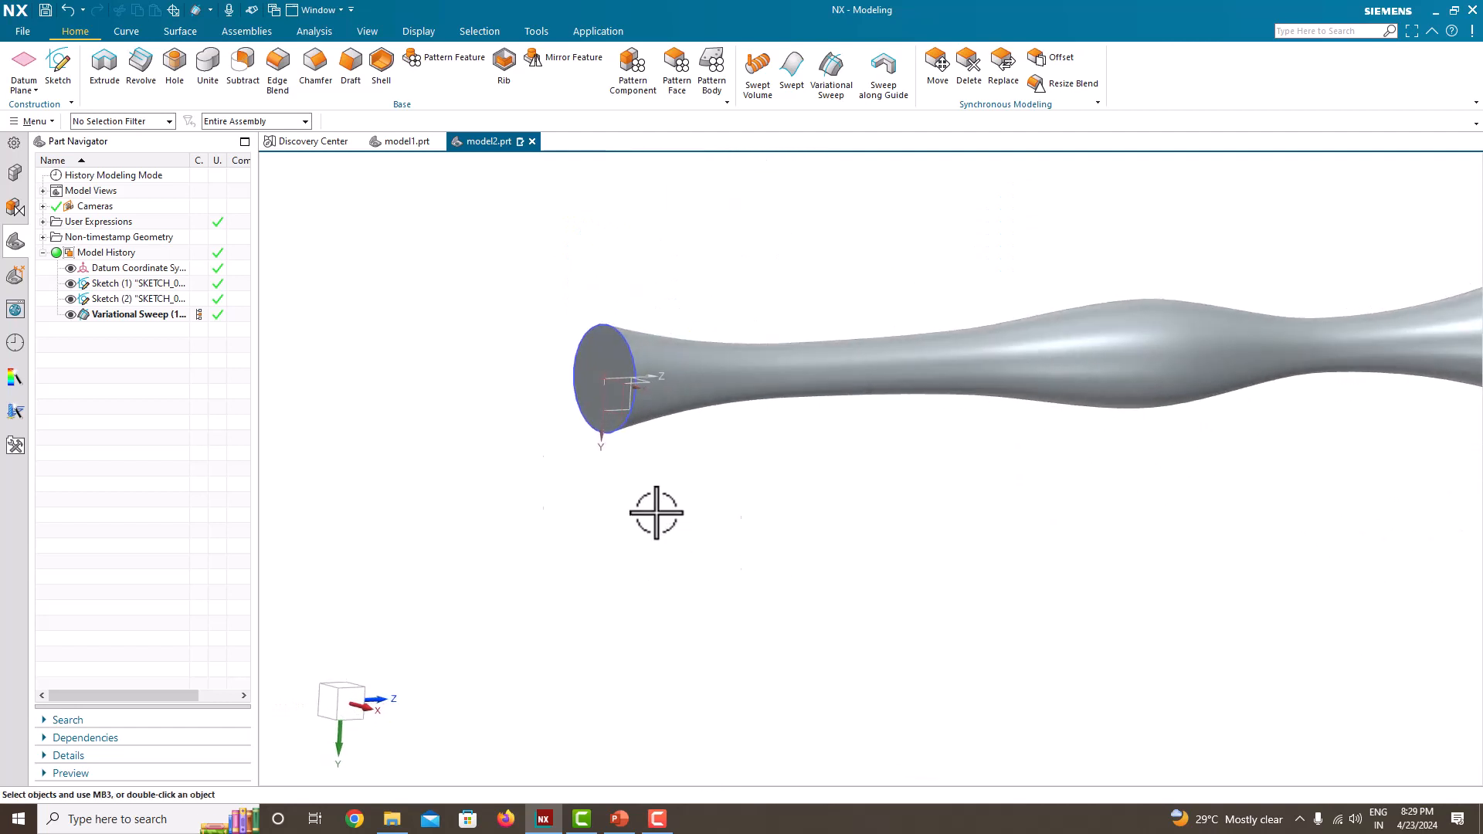
Step: Edit the finished variational sweep and change its body type from Solid to Sheet
right_click(131, 314)
click(184, 369)
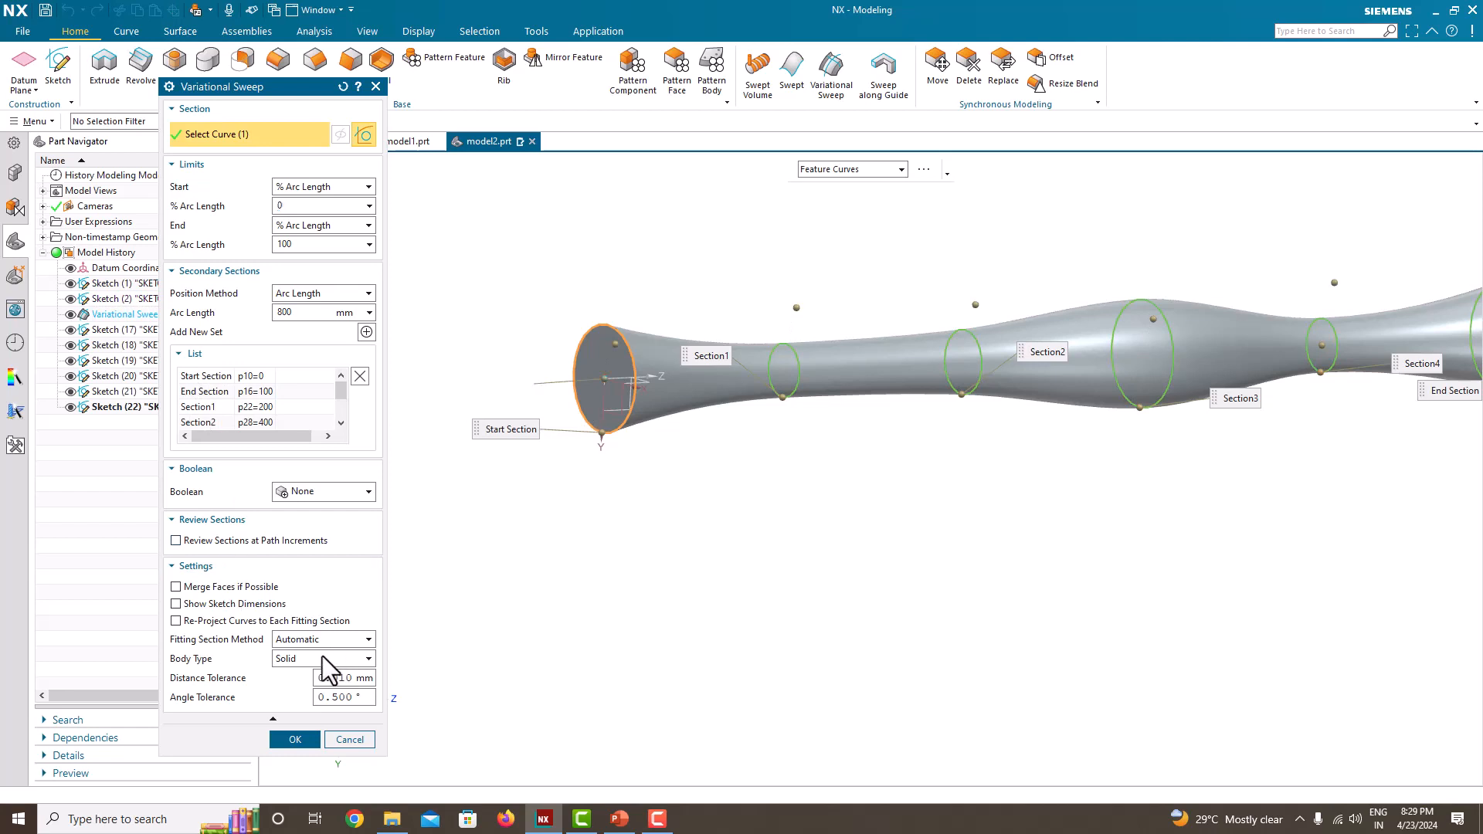
click(297, 686)
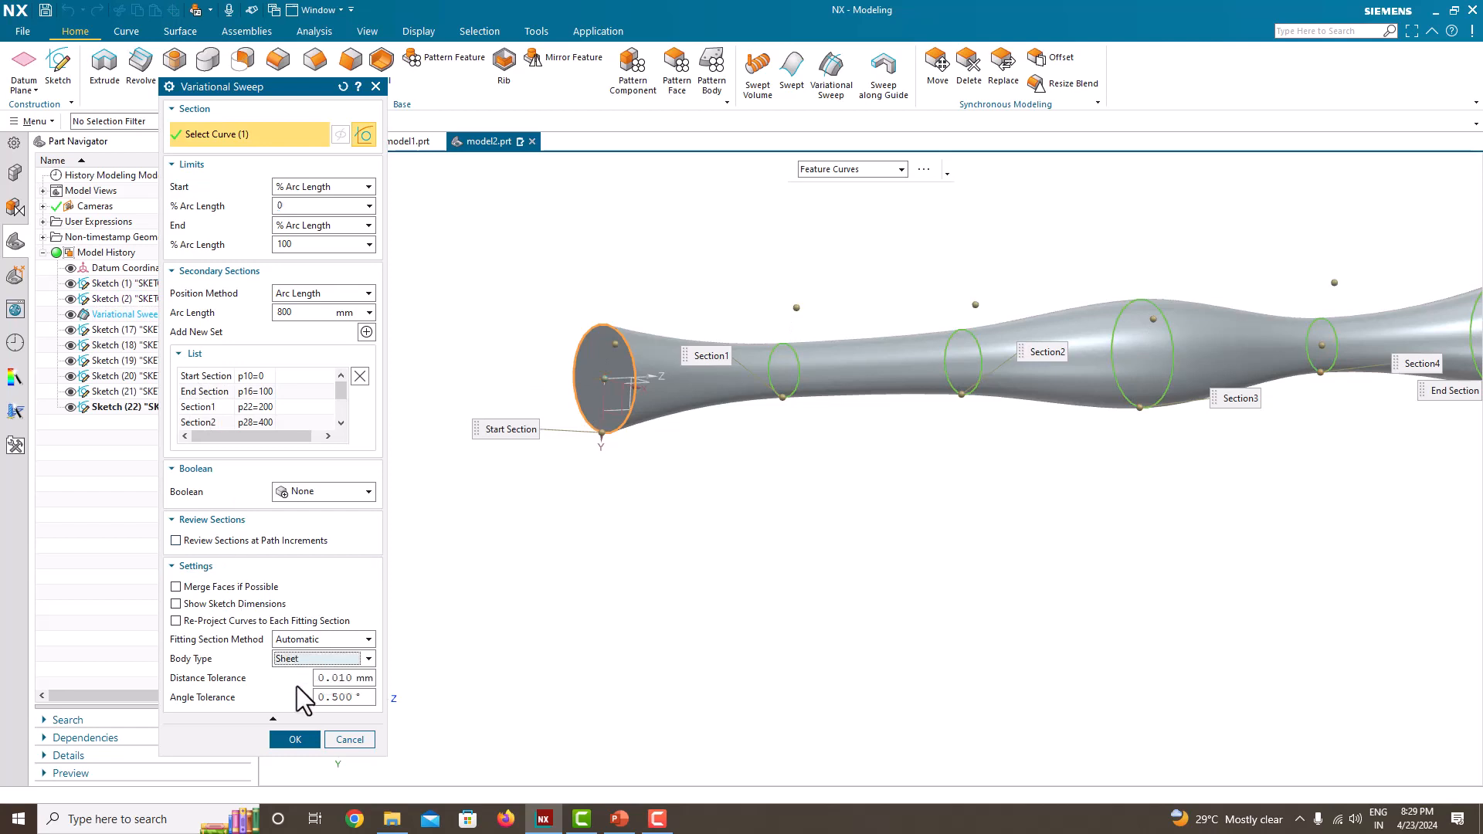
click(296, 736)
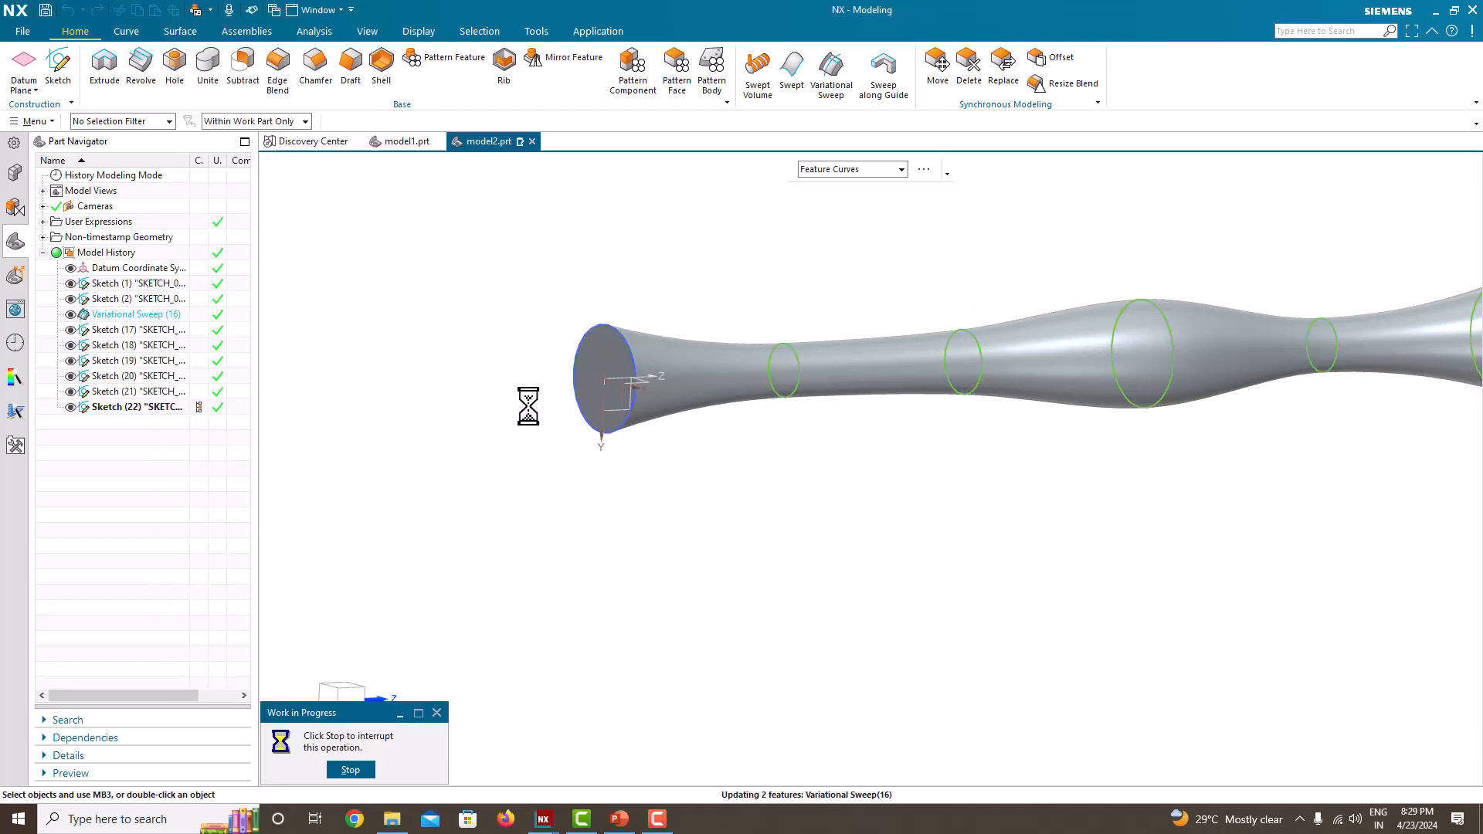
Step: Examine the sweep body's open ends, interior and outer contour from several angles
middle_drag(534, 407, 788, 431)
scroll(802, 437, up, 4)
scroll(801, 438, down, 5)
scroll(1142, 355, up, 2)
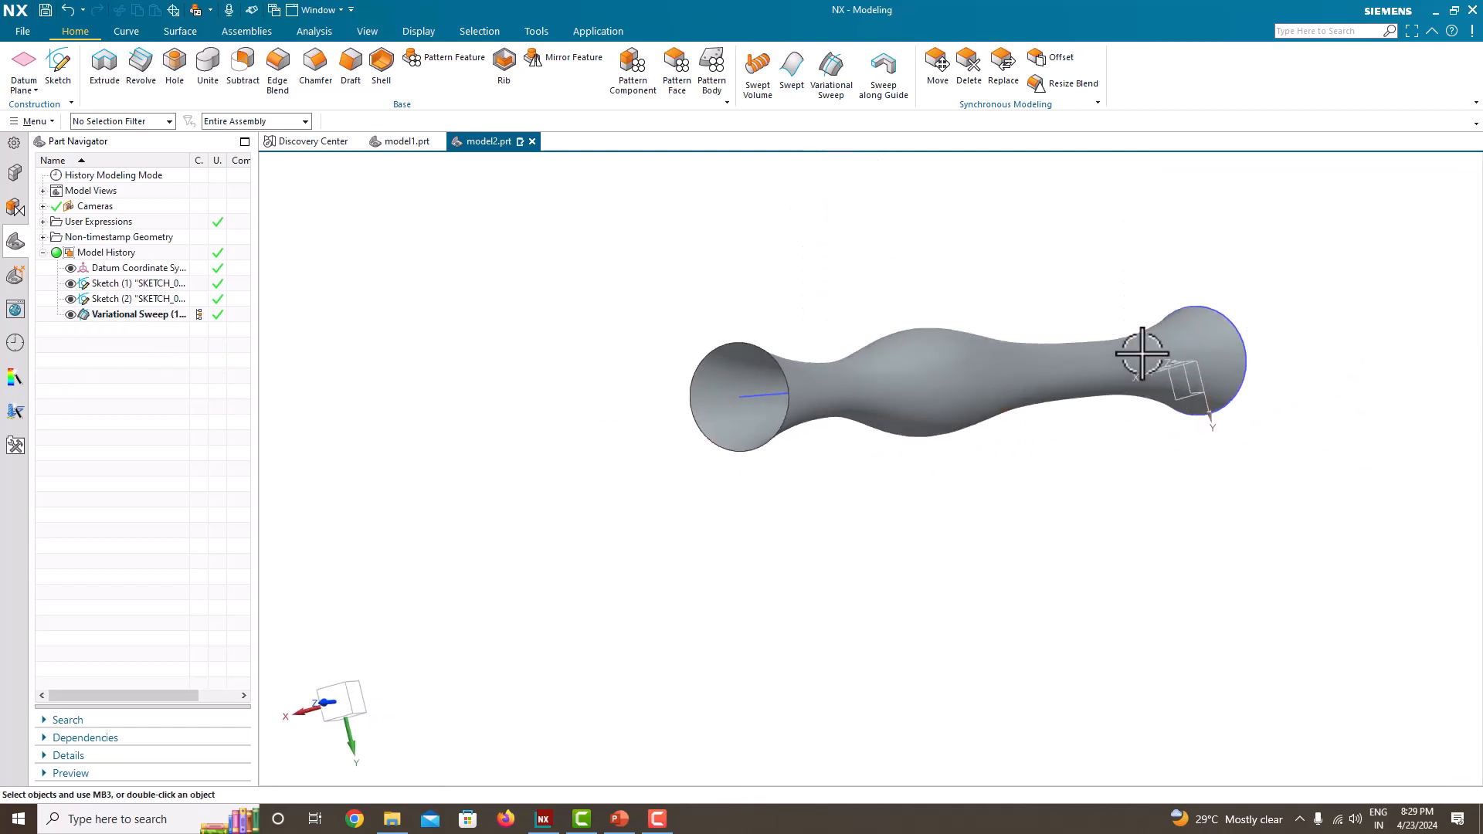
scroll(1010, 332, up, 3)
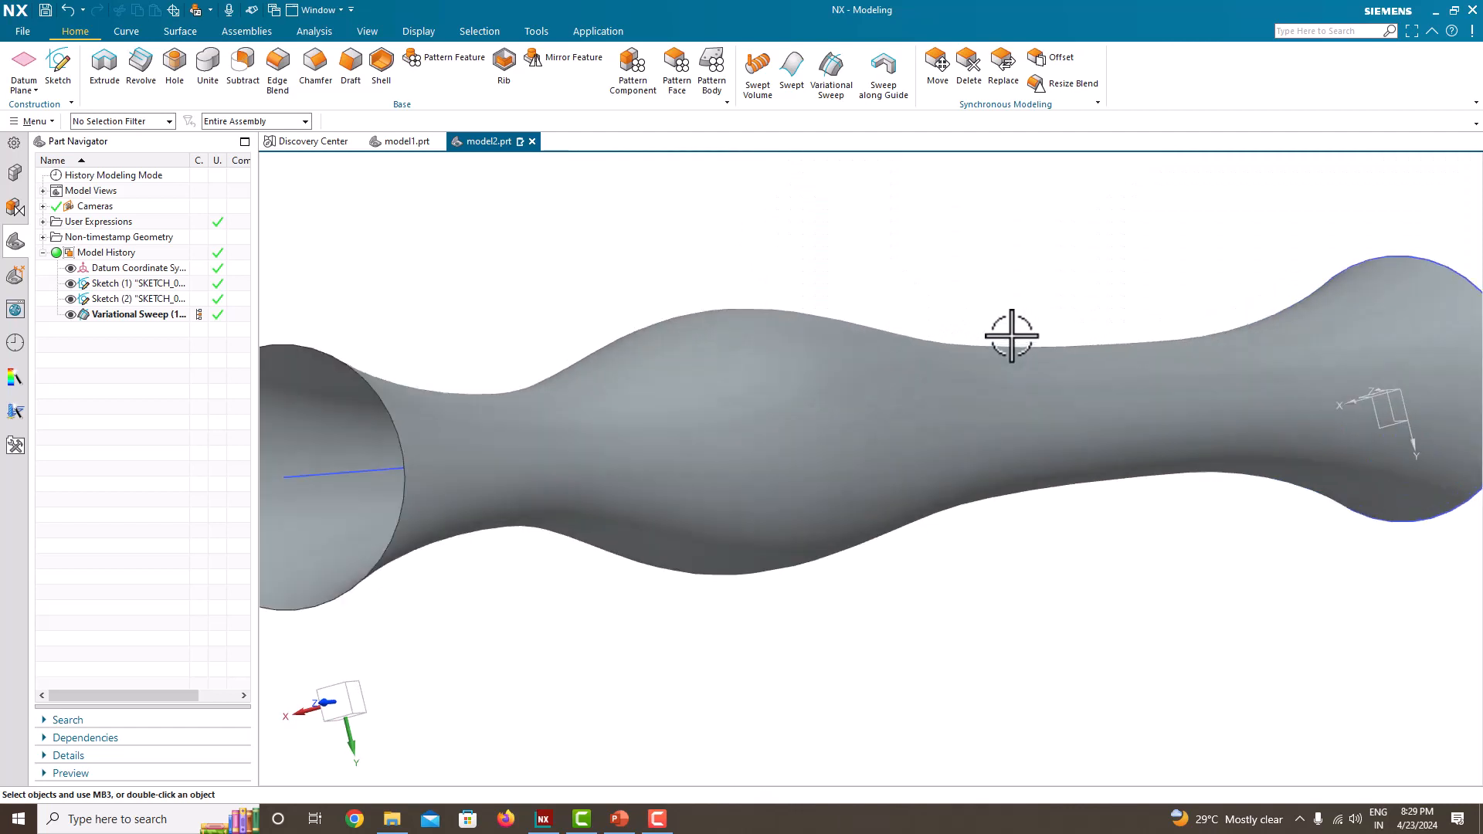
scroll(1013, 329, down, 2)
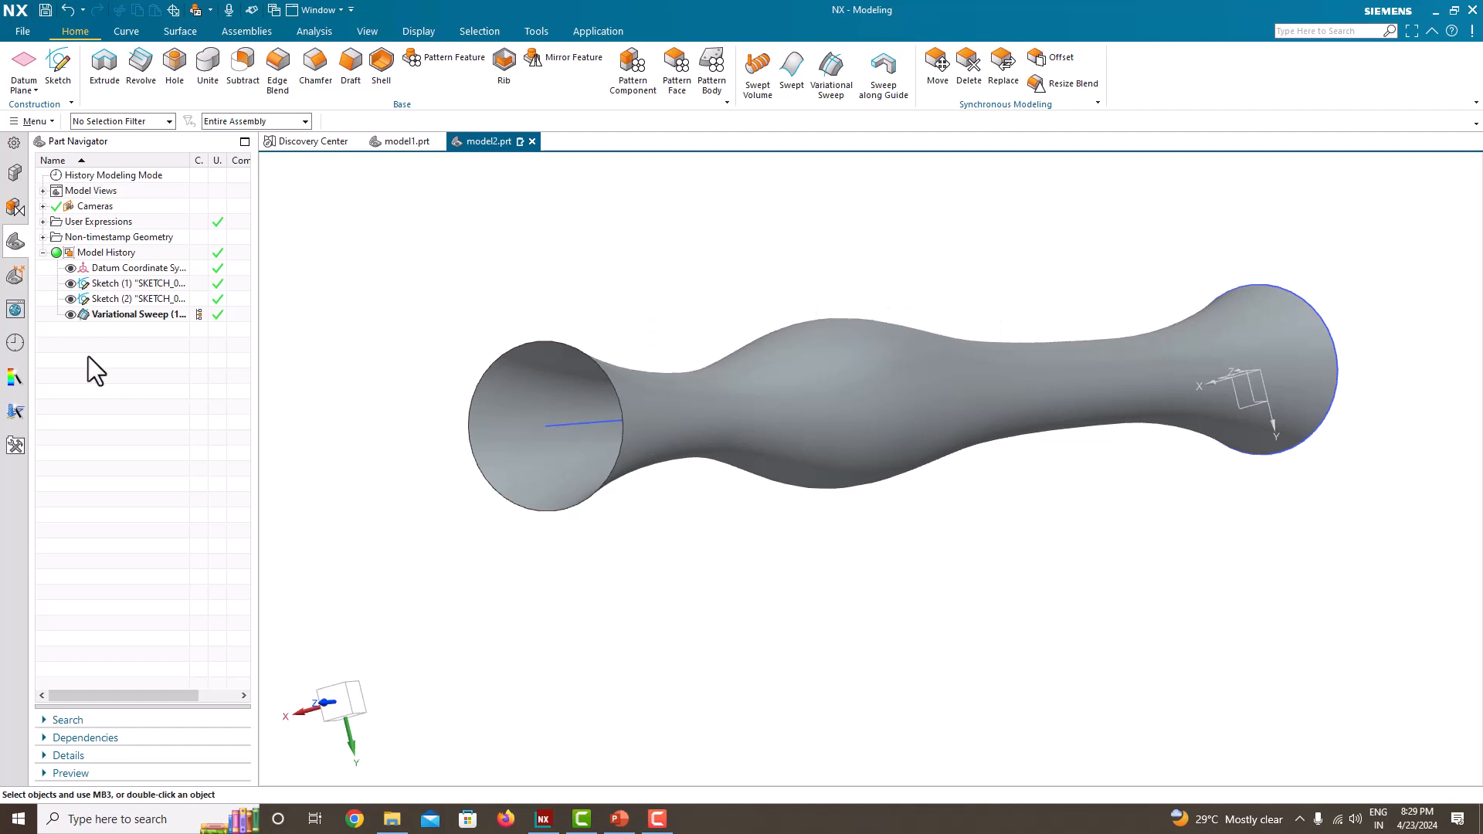
mouse_move(1073, 318)
middle_down()
mouse_move(1053, 321)
mouse_move(1097, 321)
middle_up()
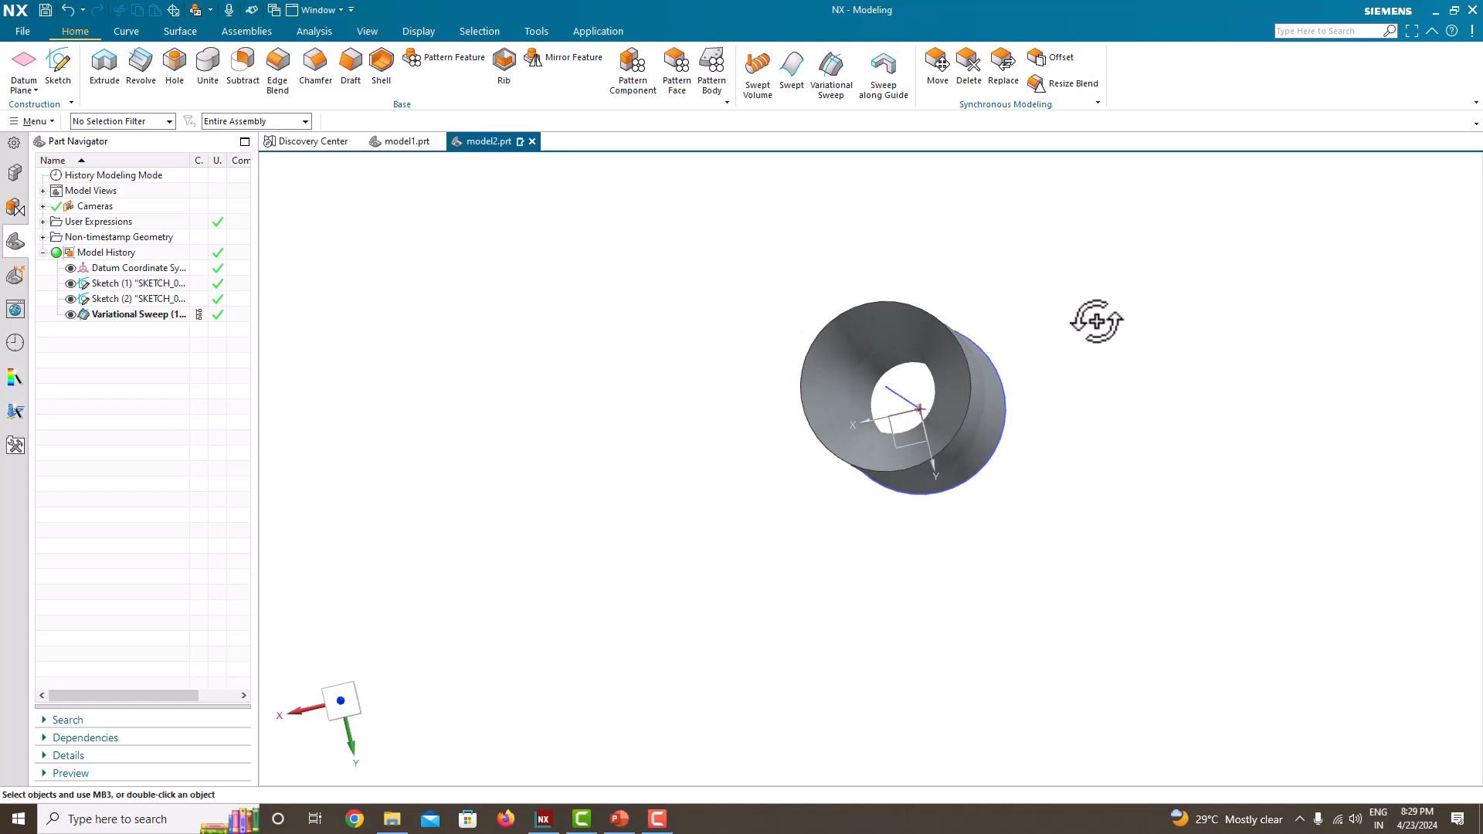